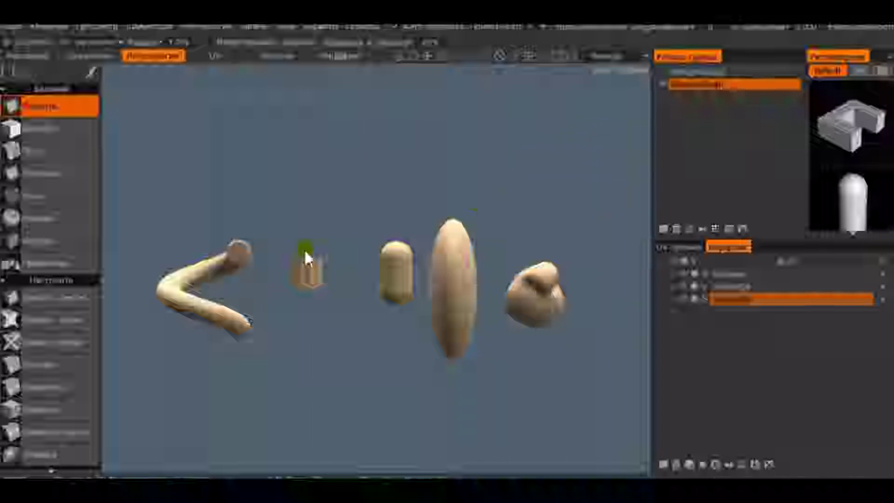
# Step: Zoom and pan the Retopo viewport in close on the capsule sculpt, near the Vertices tool
pyautogui.scroll(1, 375, 210)
pyautogui.scroll(2, 382, 288)
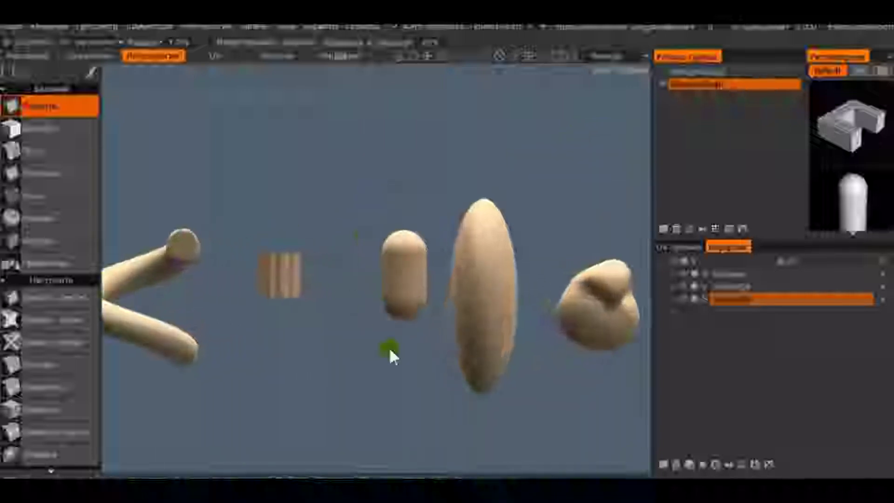
pyautogui.scroll(1, 401, 261)
pyautogui.scroll(1, 387, 154)
pyautogui.moveTo(513, 139); pyautogui.dragTo(539, 175, button='middle')
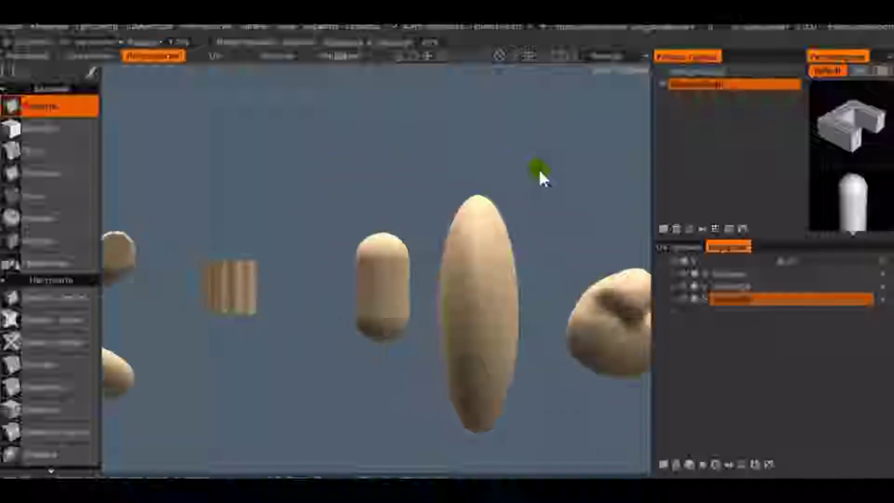
pyautogui.scroll(2, 462, 139)
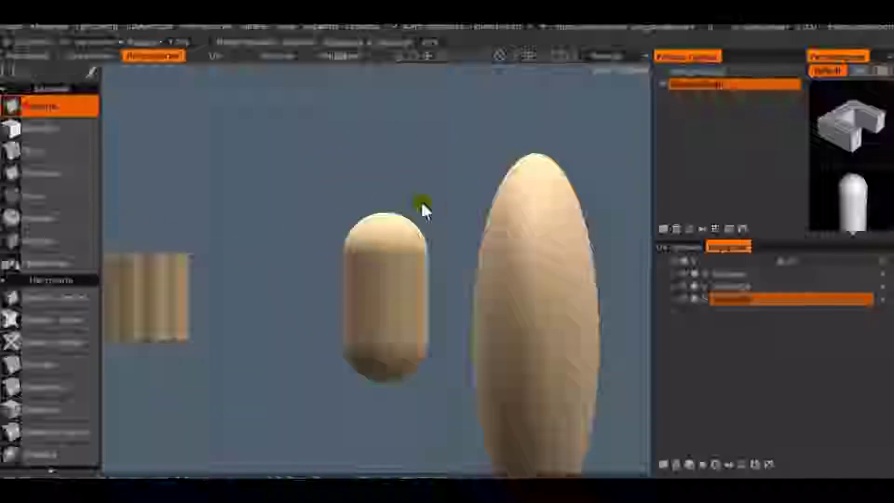
pyautogui.click(39, 193)
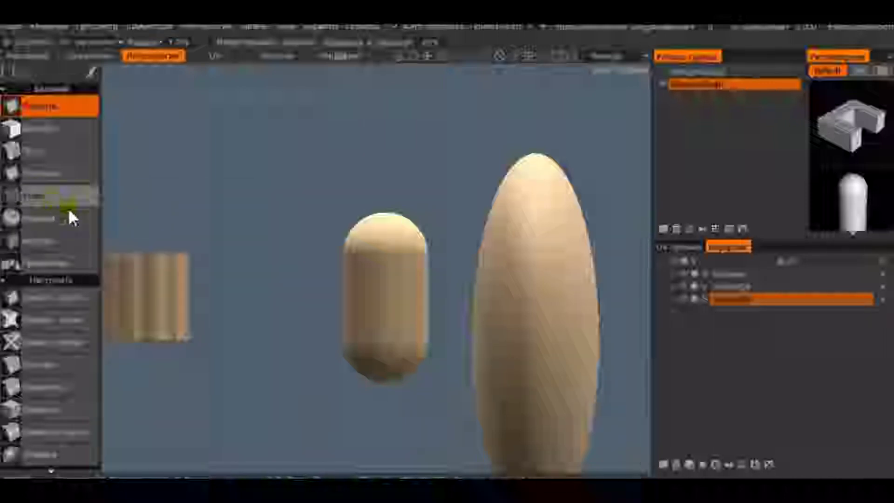
pyautogui.scroll(3, 251, 186)
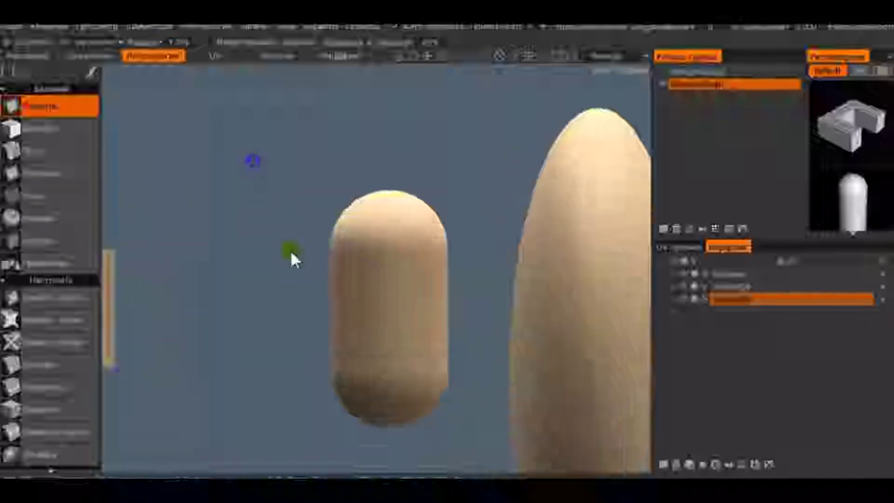
pyautogui.scroll(1, 290, 250)
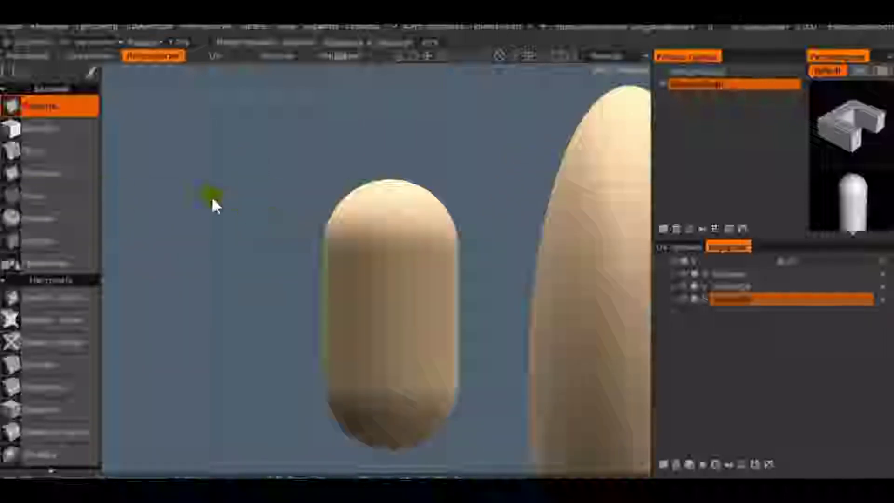
# Step: With the Vertices tool, place four vertices outlining a tall rectangle on the capsule front
pyautogui.click(48, 193)
pyautogui.scroll(2, 320, 219)
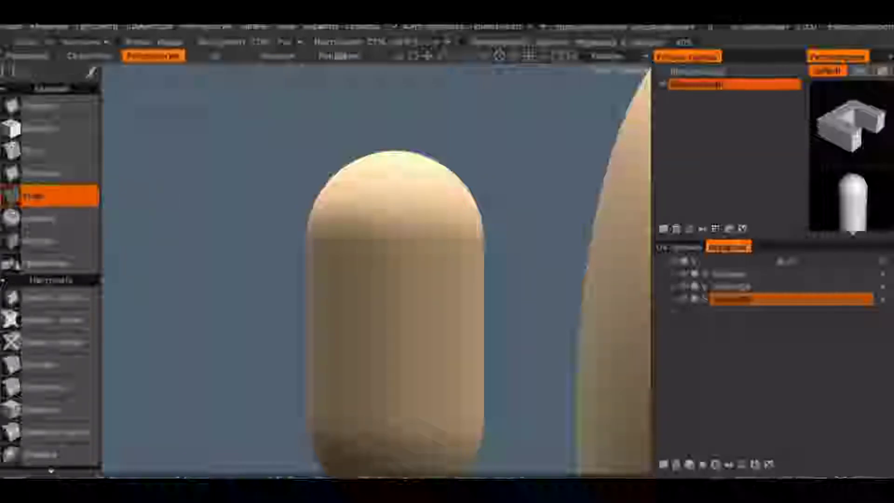
pyautogui.click(381, 216)
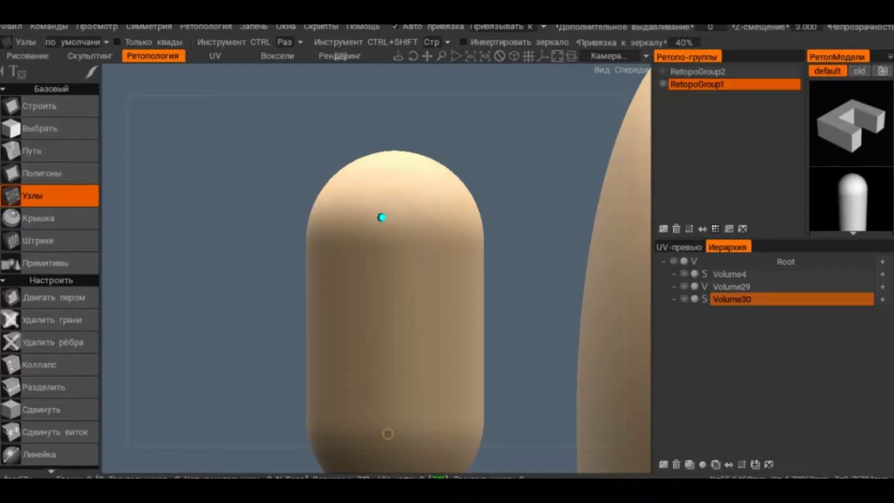
pyautogui.click(382, 438)
pyautogui.click(446, 435)
pyautogui.click(439, 216)
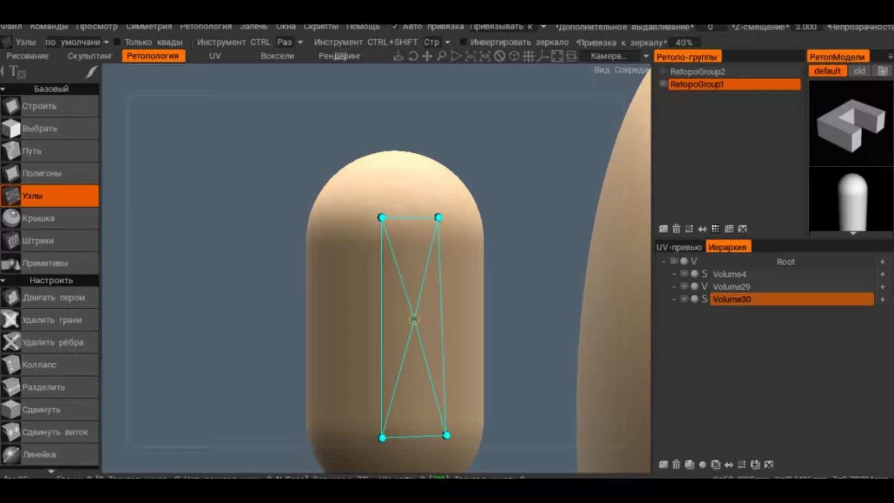
# Step: Test filling the vertices with a quad and a triangle face, undoing both
pyautogui.click(414, 319)
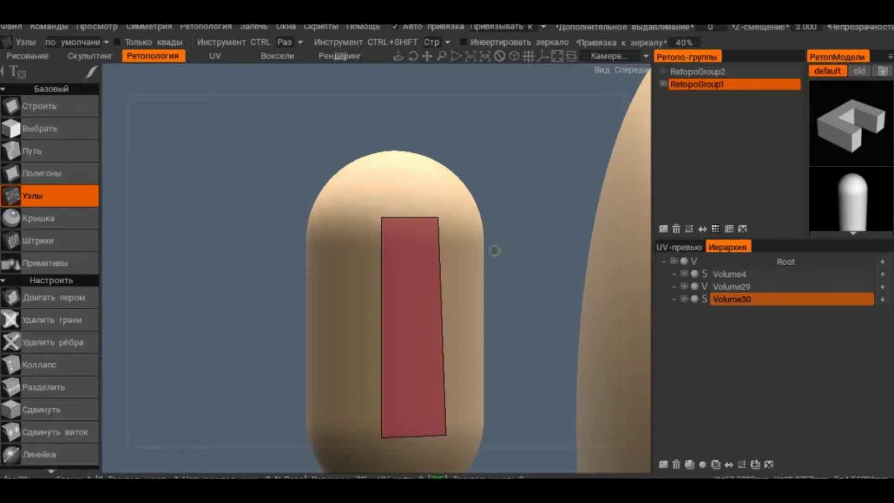
pyautogui.hotkey('ctrl', 'z')
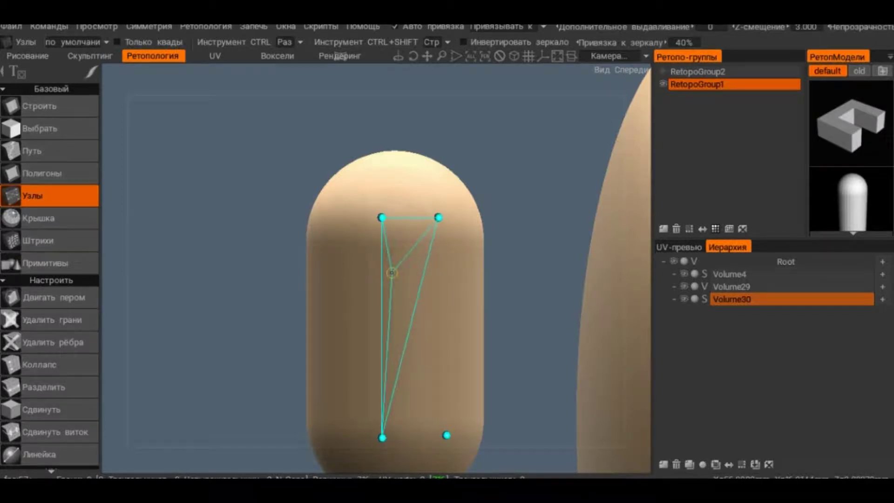
pyautogui.click(391, 272)
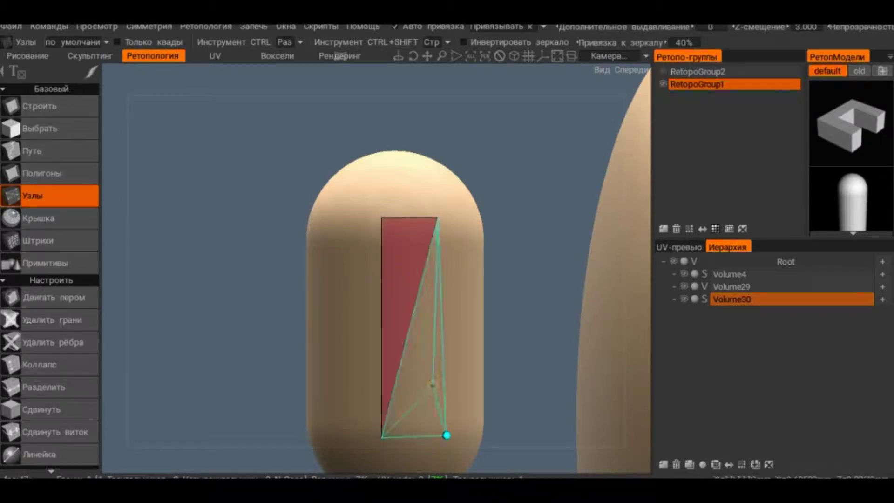
pyautogui.hotkey('ctrl', 'z')
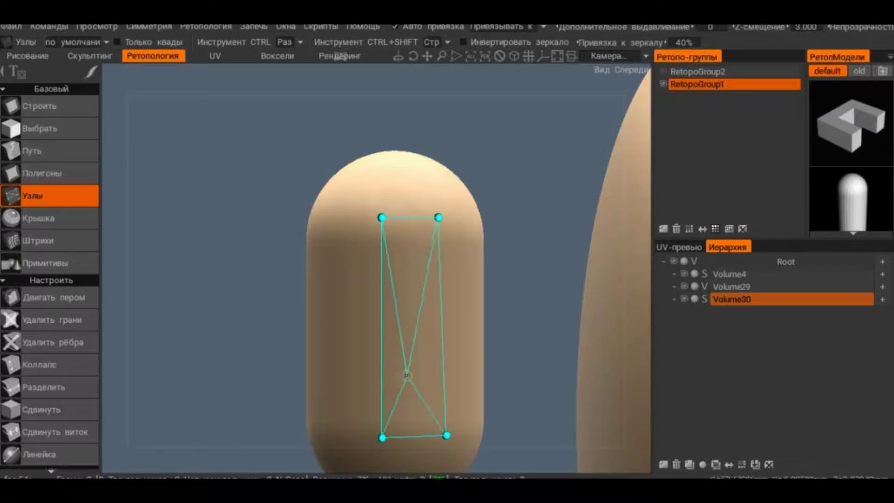
# Step: Fill the first quad, then add two side vertices and build an adjoining second quad
pyautogui.click(375, 243)
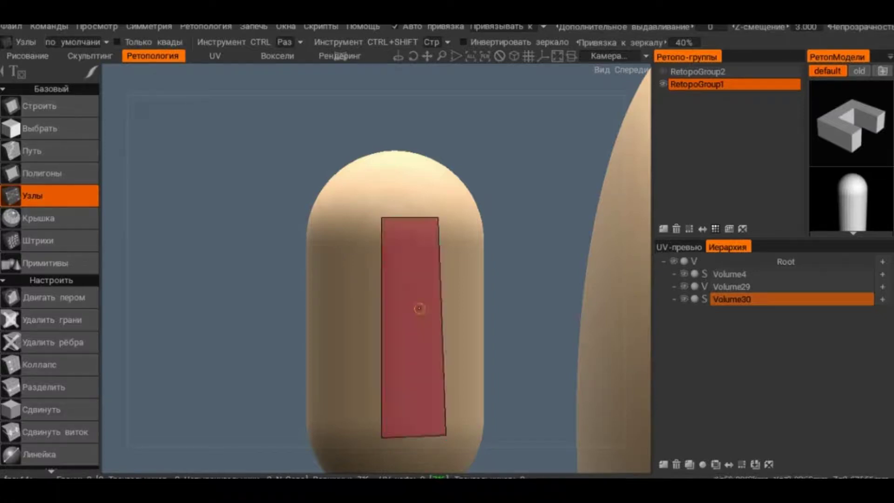
pyautogui.moveTo(339, 273); pyautogui.dragTo(379, 266, button='right')
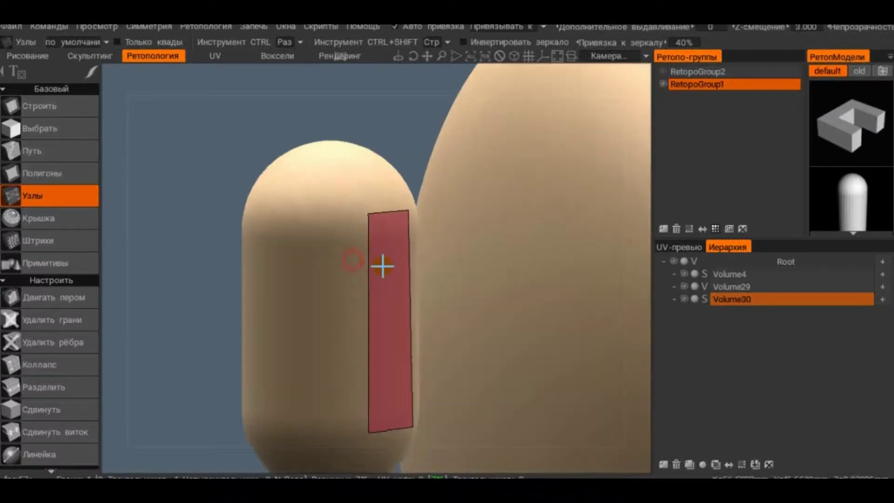
pyautogui.click(315, 218)
pyautogui.click(345, 364)
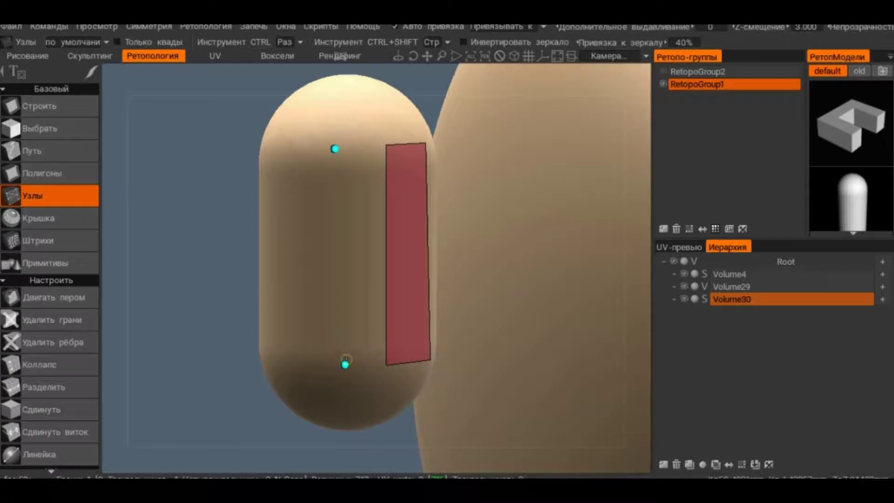
pyautogui.click(353, 241)
# Step: Add two vertices near the capsule top, trying quad faces there, then undo the extra top faces
pyautogui.moveTo(395, 174)
pyautogui.mouseDown(button='right')
pyautogui.moveTo(351, 194)
pyautogui.moveTo(375, 271)
pyautogui.mouseUp(button='right')
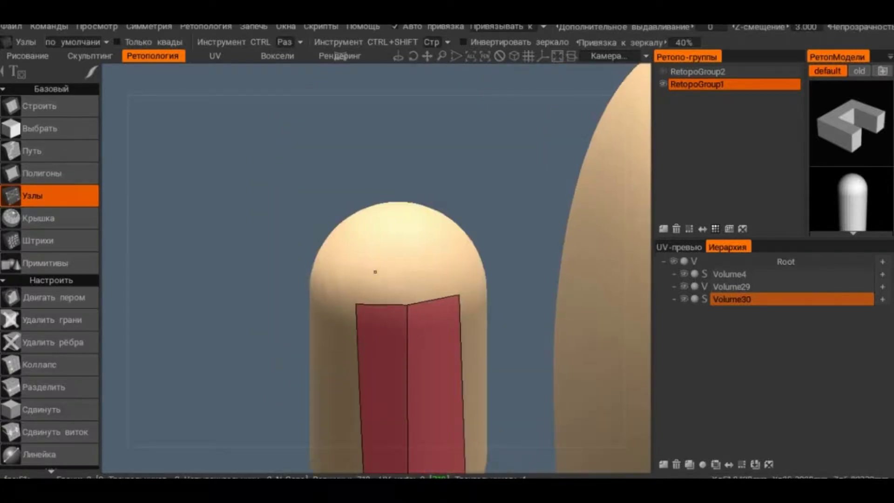
pyautogui.click(367, 239)
pyautogui.click(399, 240)
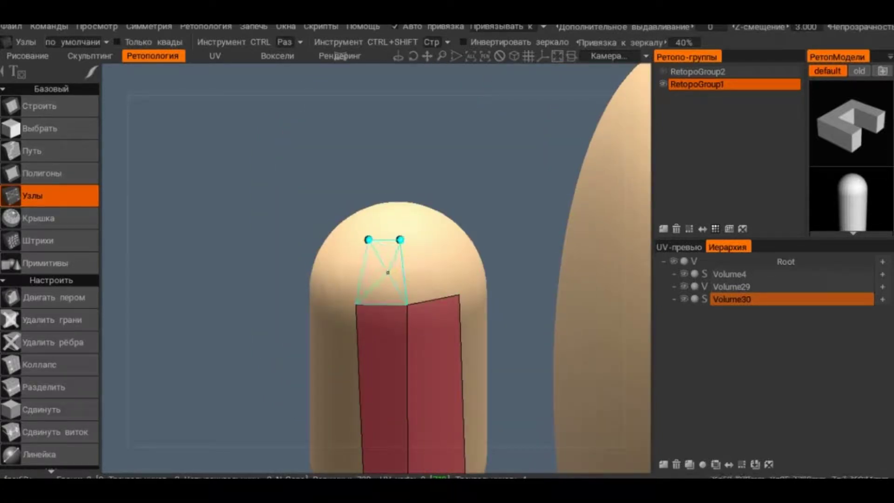
pyautogui.click(388, 274)
pyautogui.moveTo(442, 266); pyautogui.dragTo(379, 270, button='right')
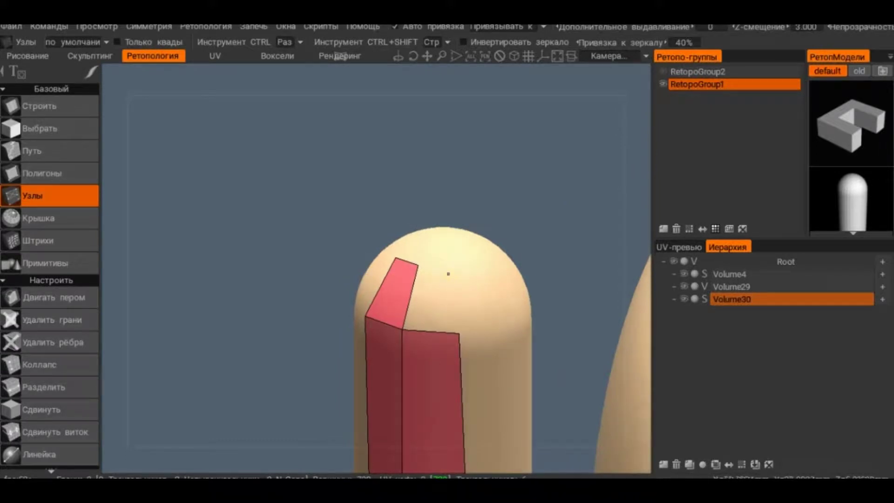
pyautogui.click(452, 274)
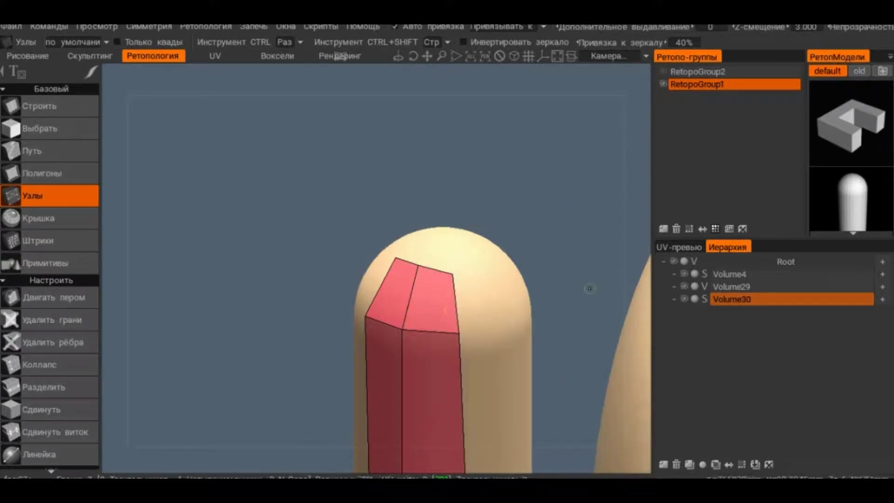
pyautogui.click(453, 274)
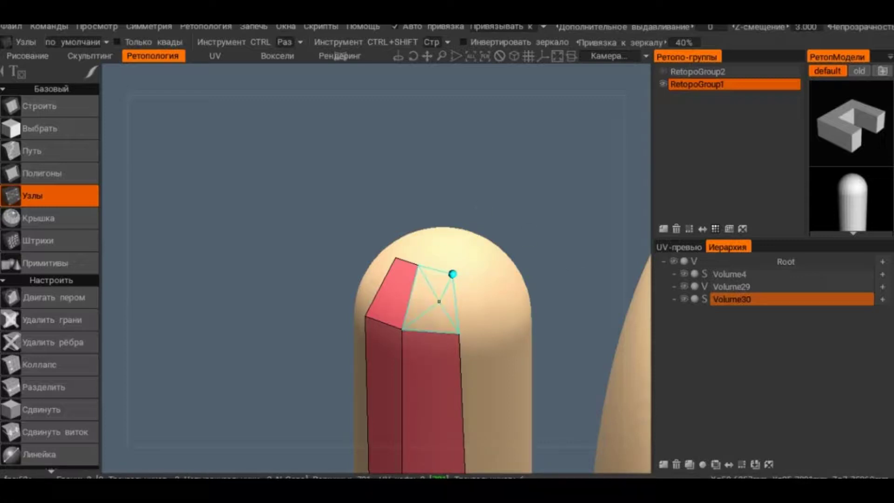
pyautogui.click(438, 301)
pyautogui.hotkey('ctrl', 'z')
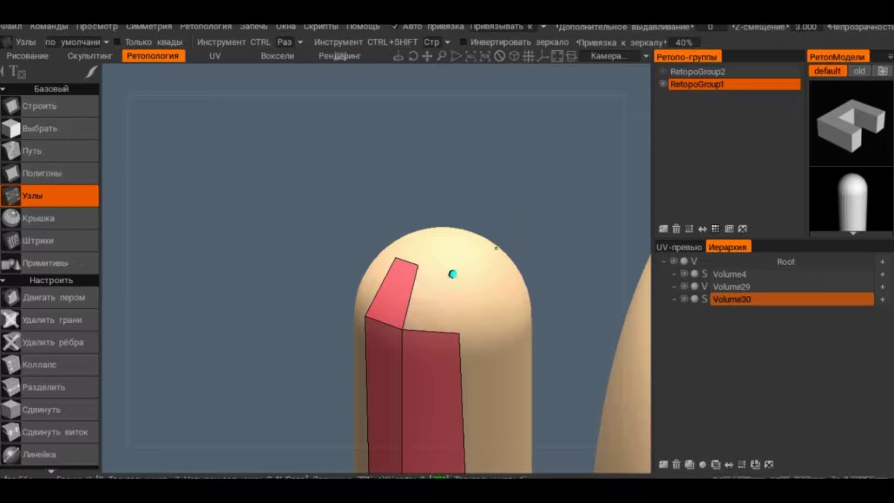
pyautogui.hotkey('ctrl', 'z')
pyautogui.hotkey('ctrl', 'z')
pyautogui.moveTo(443, 304); pyautogui.dragTo(475, 346, button='middle')
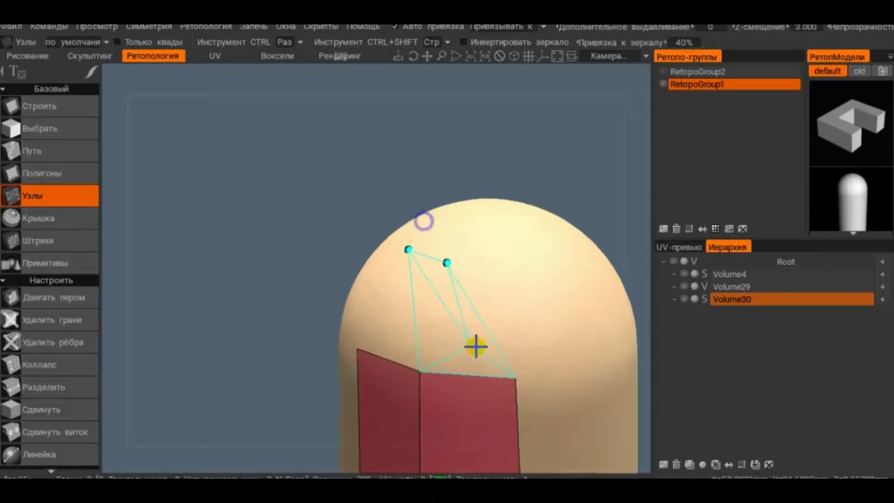
pyautogui.scroll(3, 409, 234)
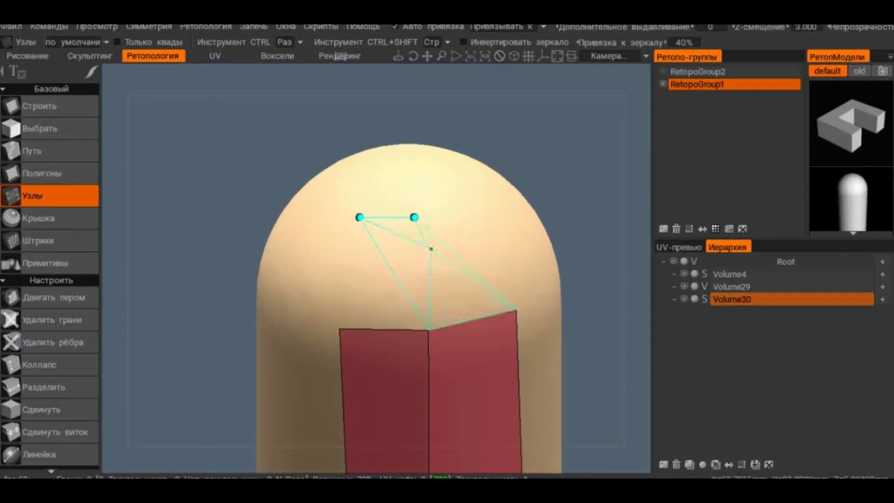
# Step: Reframe the view on the two red front quads, then orbit around the capsule and neighbouring sculpt
pyautogui.scroll(1, 437, 200)
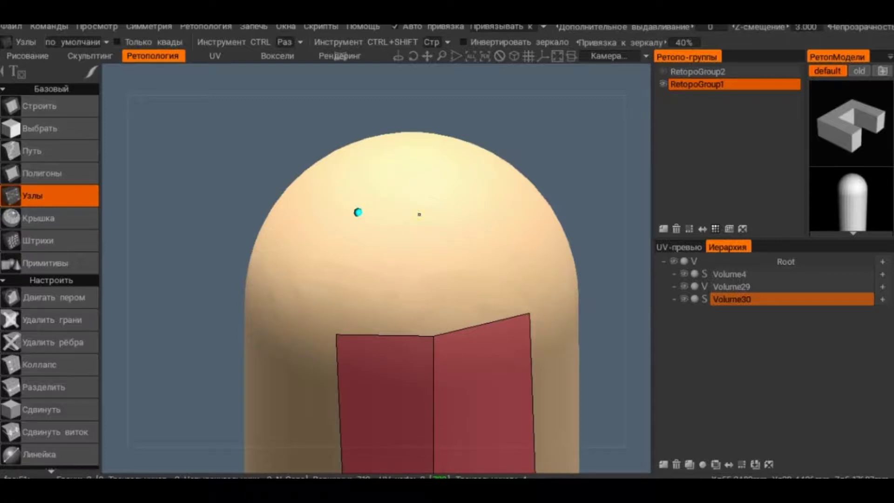
pyautogui.moveTo(393, 317); pyautogui.dragTo(359, 245, button='middle')
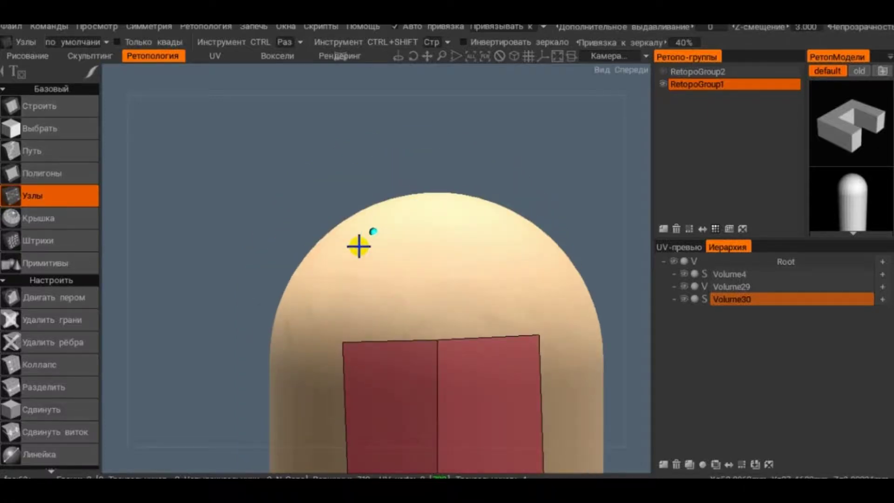
pyautogui.scroll(-2, 403, 259)
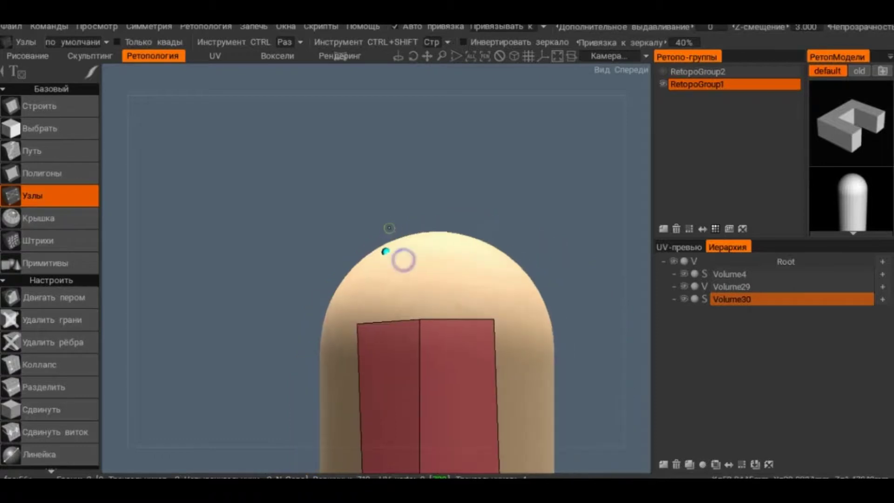
pyautogui.moveTo(397, 316); pyautogui.dragTo(380, 216, button='middle')
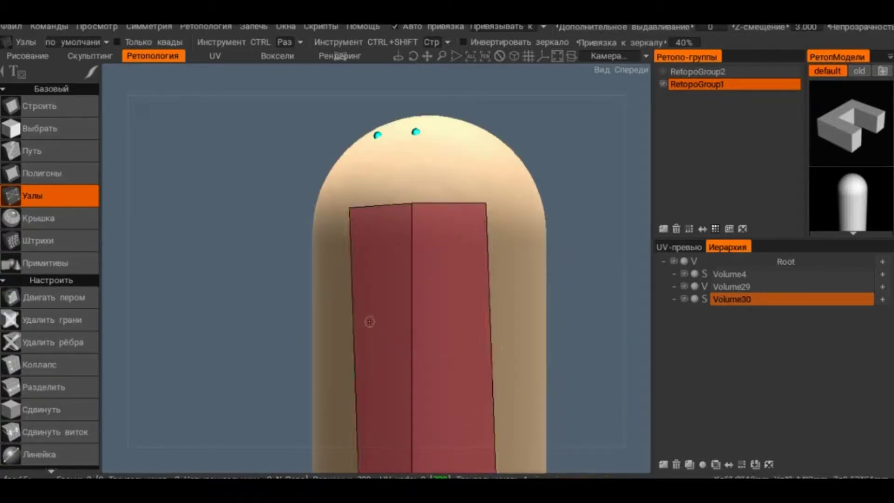
pyautogui.moveTo(359, 303); pyautogui.dragTo(350, 352, button='middle')
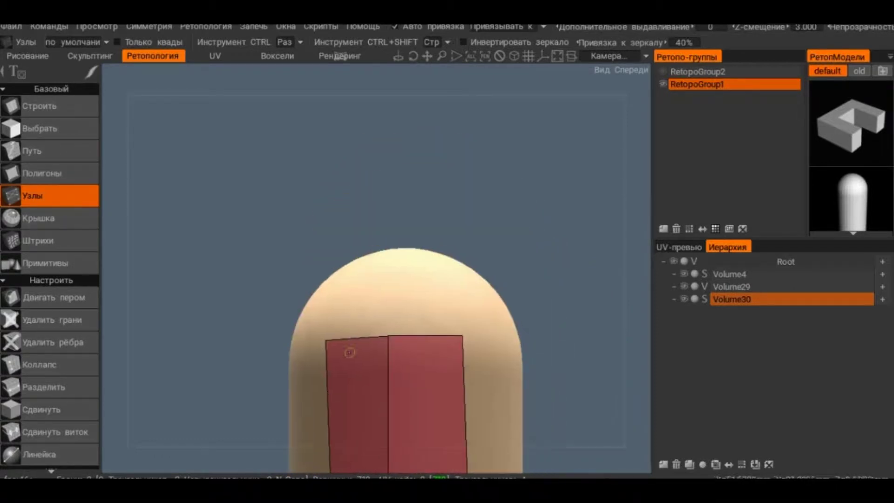
pyautogui.moveTo(276, 190); pyautogui.dragTo(345, 201, button='middle')
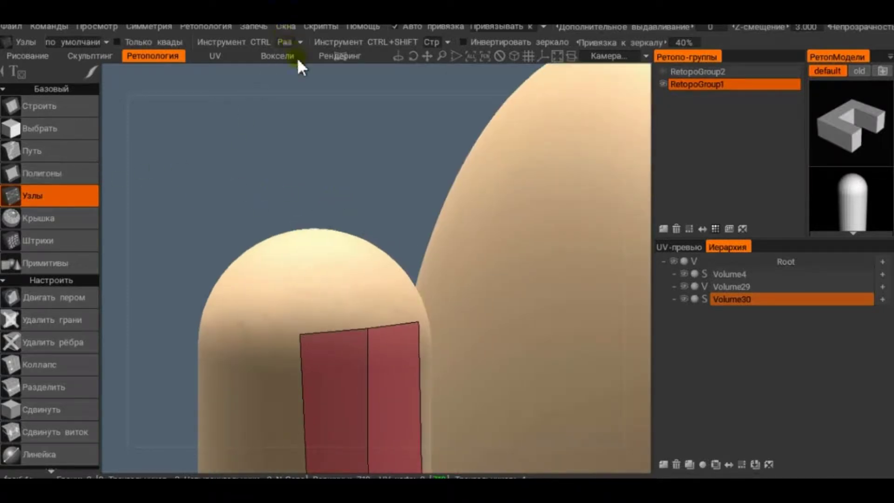
pyautogui.moveTo(323, 104)
pyautogui.mouseDown(button='middle')
pyautogui.moveTo(339, 123)
pyautogui.moveTo(325, 136)
pyautogui.moveTo(335, 138)
pyautogui.moveTo(326, 186)
pyautogui.mouseUp(button='middle')
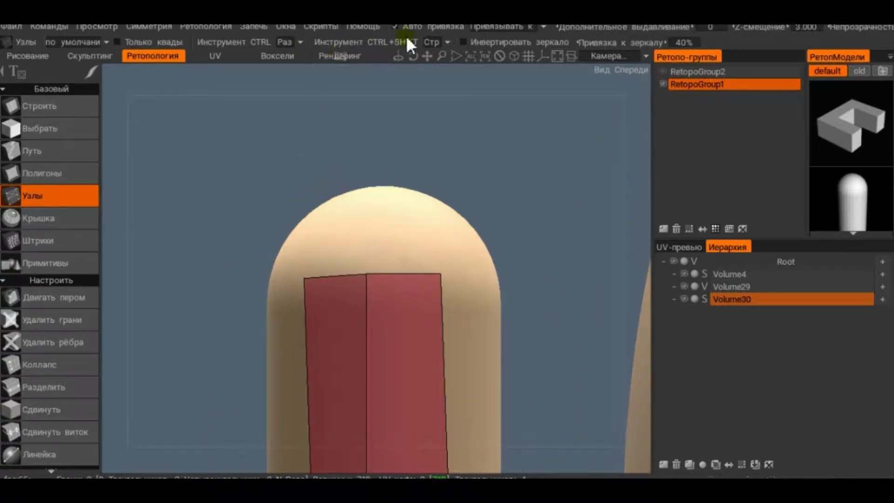
pyautogui.click(278, 40)
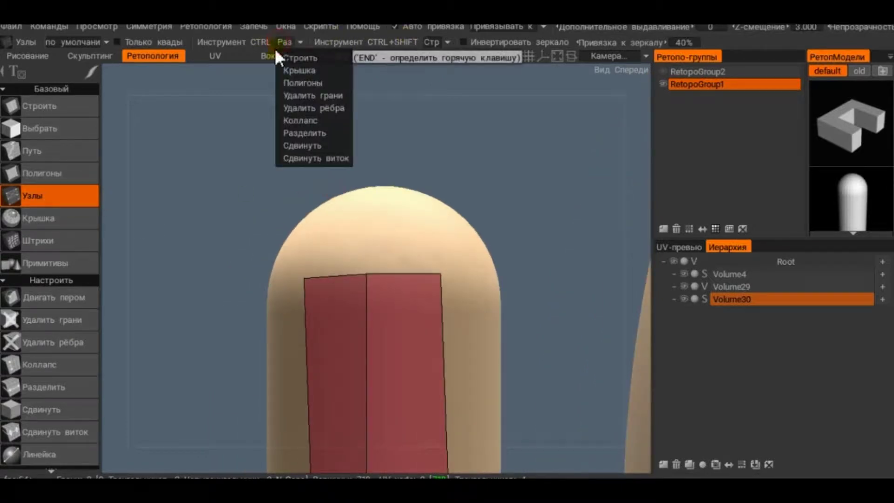
pyautogui.click(274, 44)
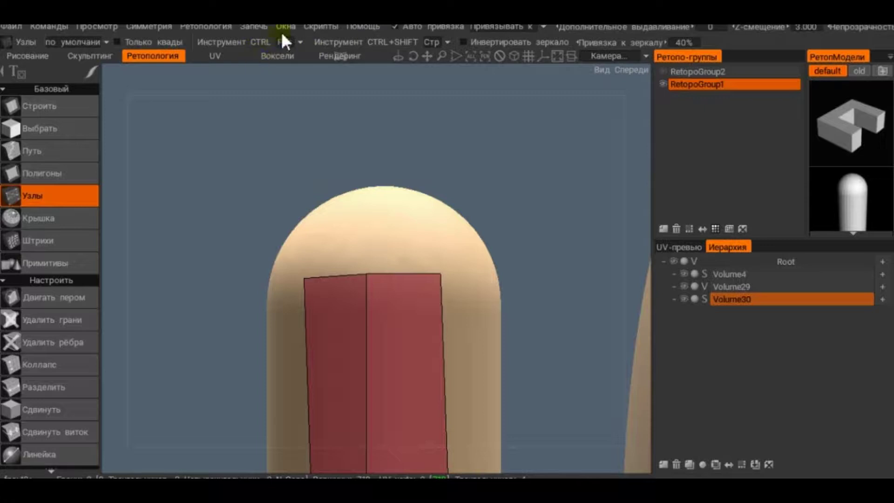
pyautogui.click(287, 40)
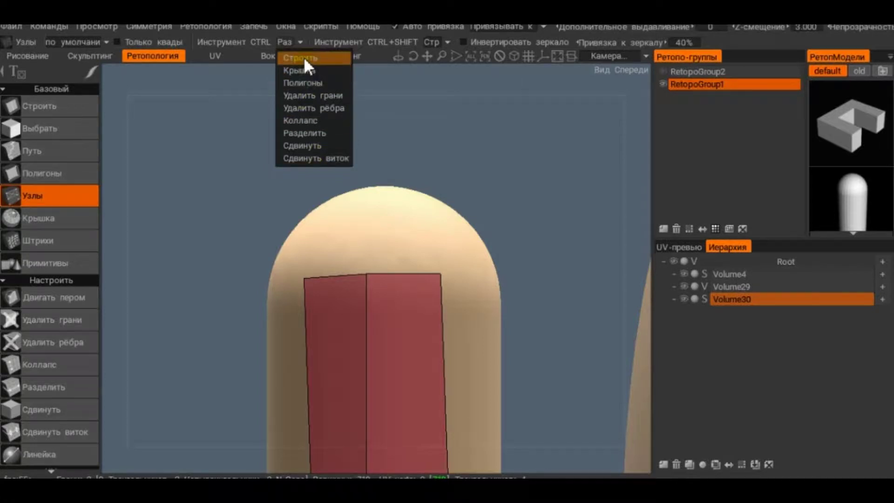
pyautogui.click(289, 39)
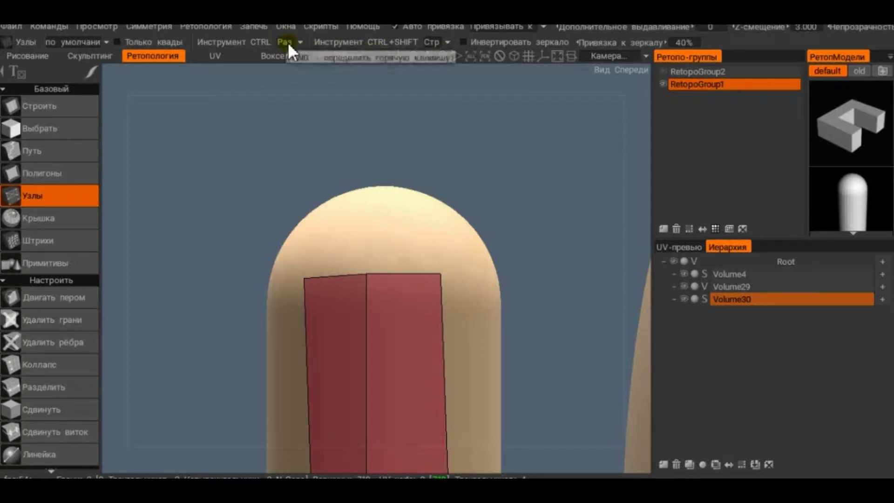
pyautogui.moveTo(393, 282); pyautogui.dragTo(381, 180, button='middle')
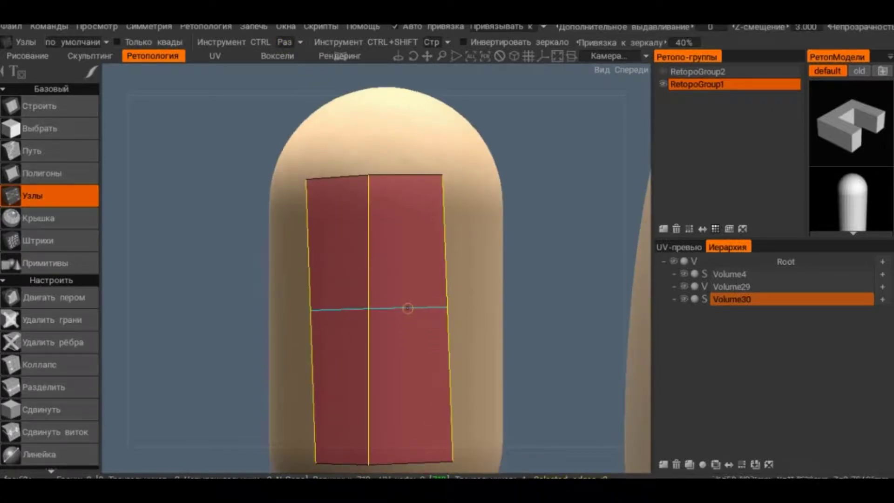
pyautogui.keyDown('ctrl'); pyautogui.click(407, 306); pyautogui.keyUp('ctrl')
pyautogui.hotkey('ctrl', 'z')
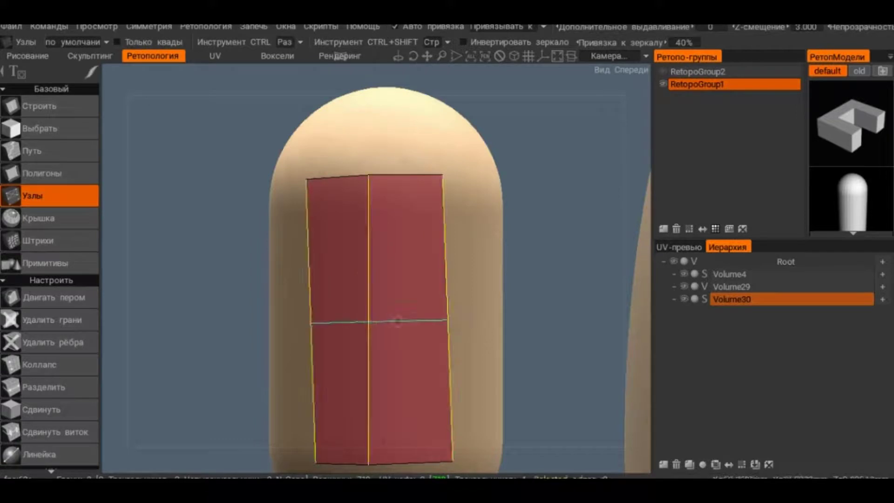
pyautogui.hotkey('ctrl', 'z')
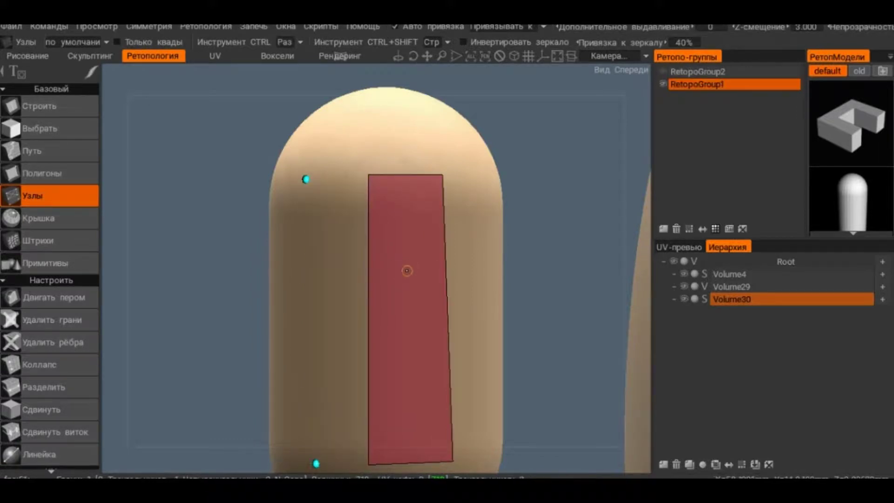
pyautogui.hotkey('ctrl', 'y')
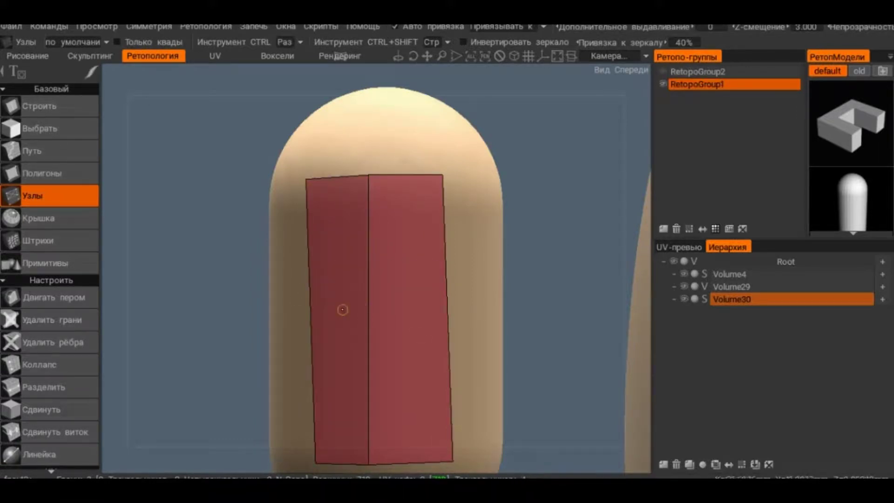
pyautogui.moveTo(290, 269); pyautogui.dragTo(369, 271, button='middle')
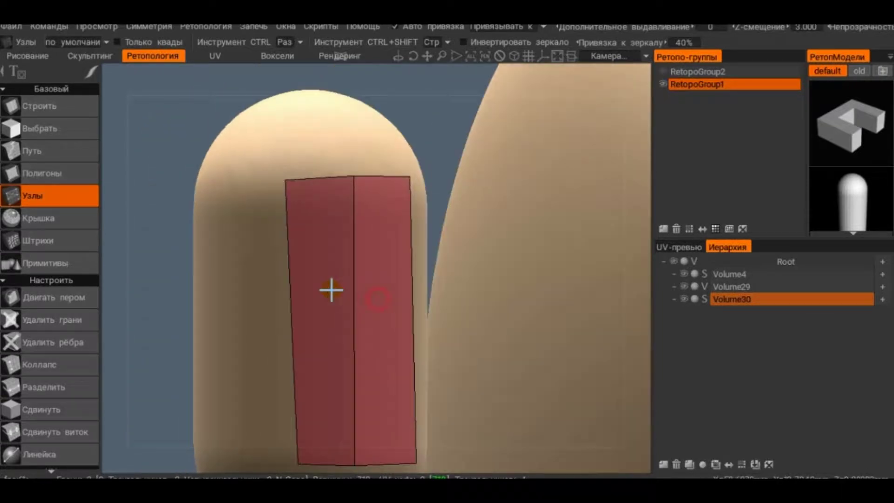
pyautogui.moveTo(265, 311); pyautogui.dragTo(329, 289, button='middle')
pyautogui.press('KP_1')
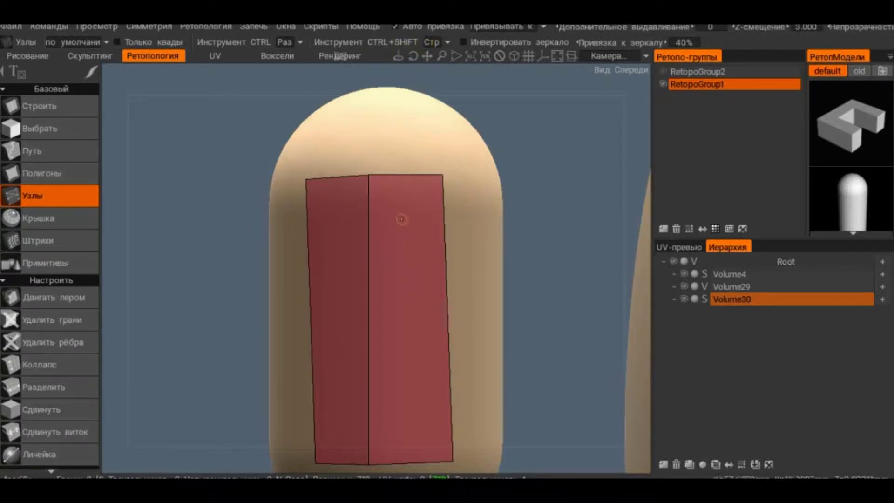
# Step: Build a quad on the dome from the right face's top corners and a new point
pyautogui.moveTo(381, 150); pyautogui.dragTo(378, 257, button='middle')
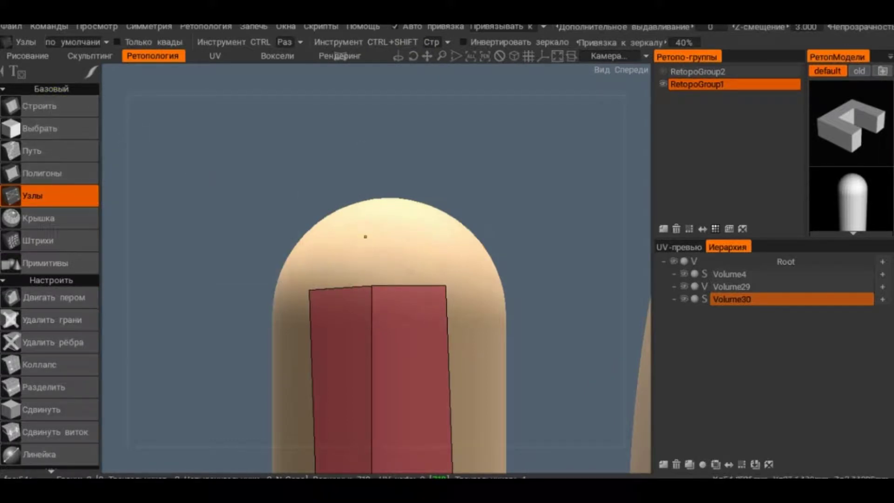
pyautogui.scroll(2, 364, 150)
pyautogui.scroll(2, 385, 224)
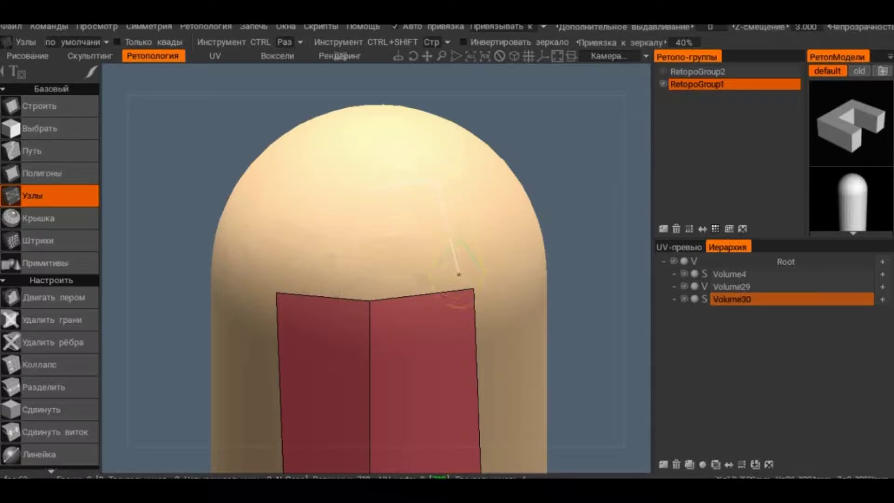
pyautogui.click(474, 288)
pyautogui.click(371, 299)
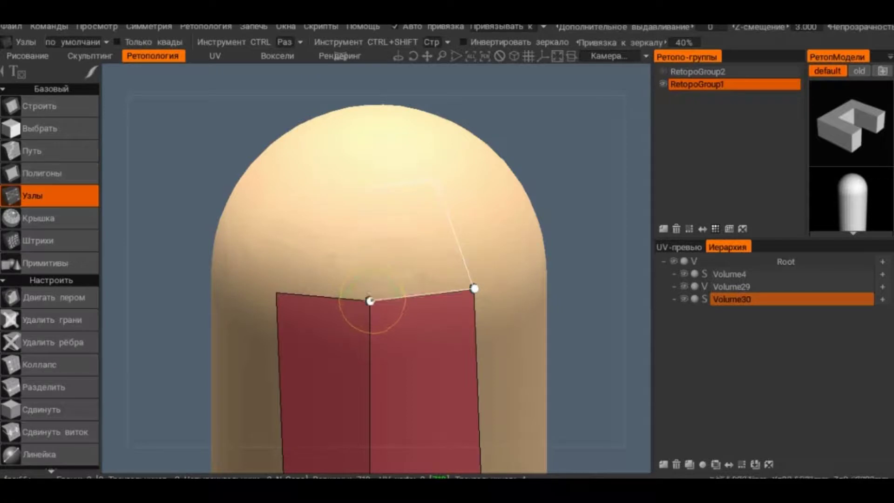
pyautogui.click(373, 187)
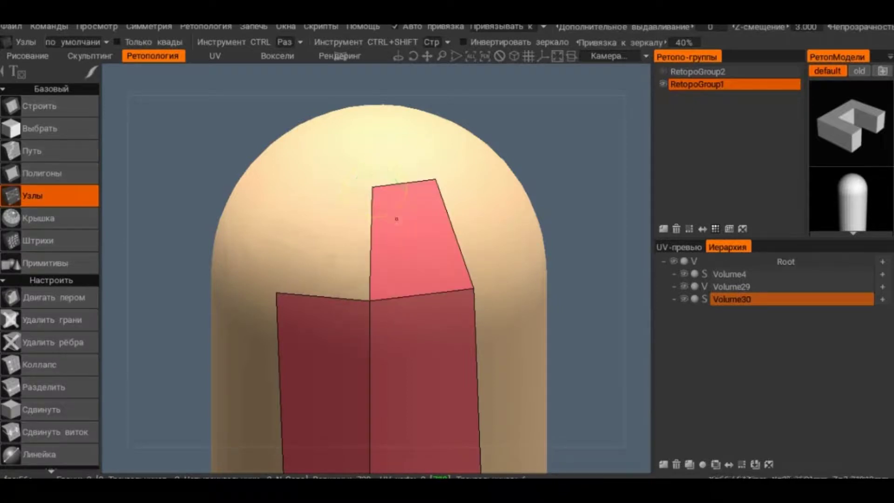
# Step: Try an upper-left quad and a diagonal split through the left quad, undoing both
pyautogui.keyDown('alt'); pyautogui.moveTo(298, 238); pyautogui.dragTo(284, 205); pyautogui.keyUp('alt')
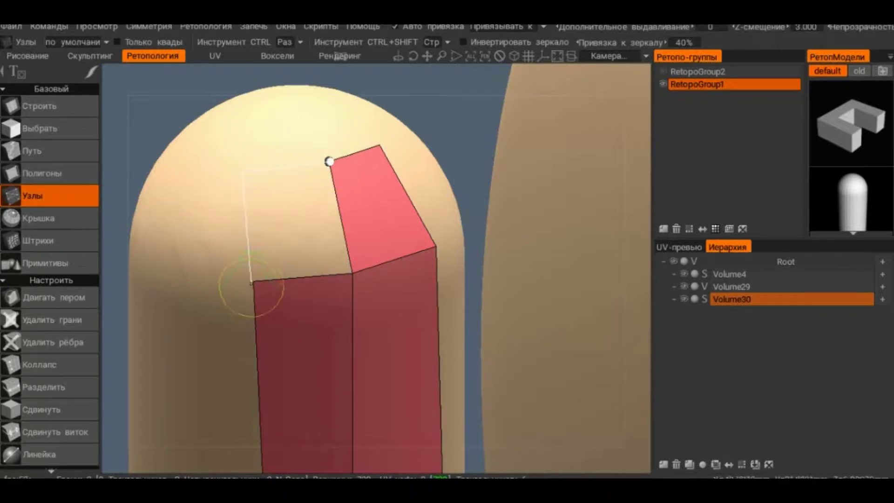
pyautogui.click(254, 279)
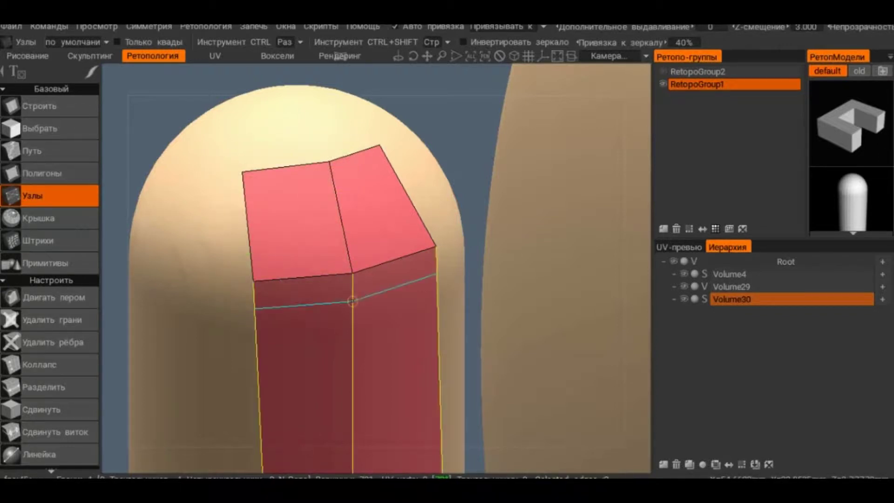
pyautogui.hotkey('ctrl', 'z')
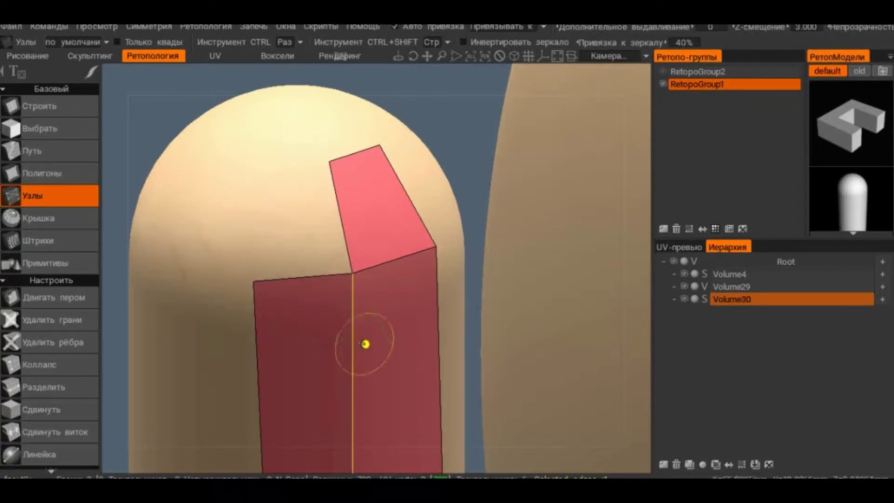
pyautogui.moveTo(374, 359); pyautogui.dragTo(389, 205, button='middle')
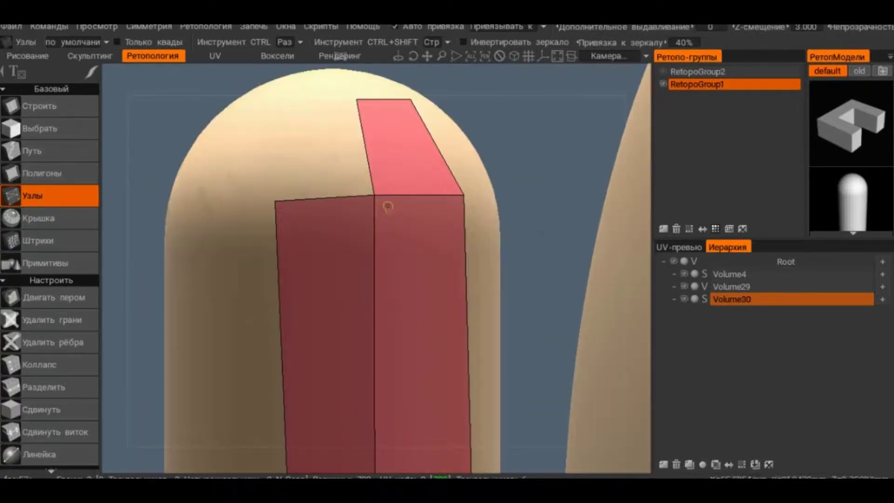
pyautogui.click(321, 199)
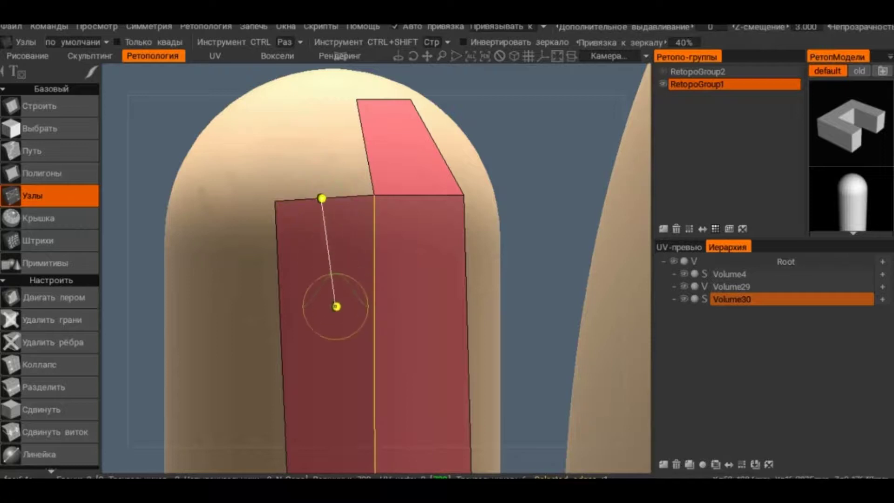
pyautogui.click(378, 368)
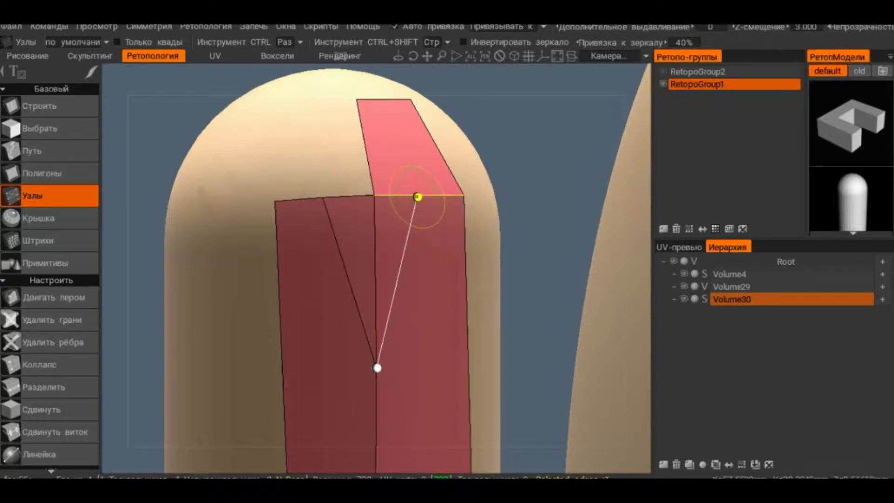
pyautogui.click(415, 193)
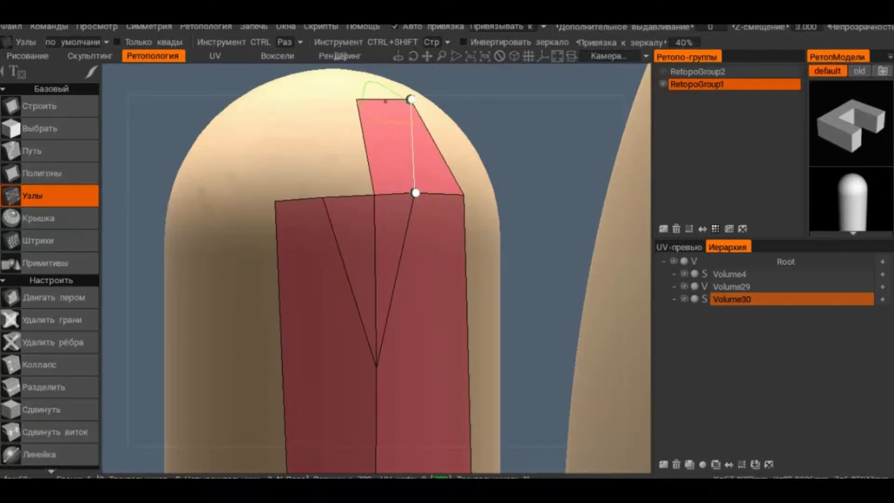
pyautogui.click(411, 100)
pyautogui.moveTo(464, 355)
pyautogui.mouseDown(button='middle')
pyautogui.moveTo(385, 305)
pyautogui.moveTo(310, 344)
pyautogui.mouseUp(button='middle')
pyautogui.hotkey('ctrl', 'z')
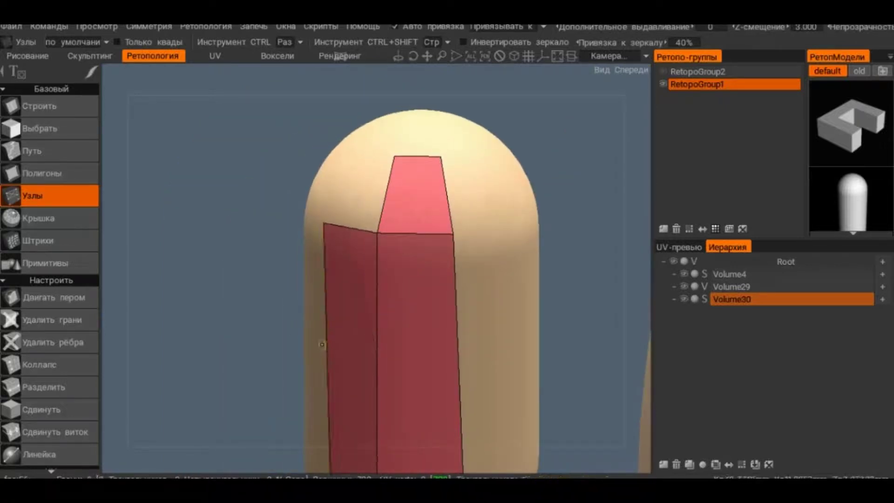
pyautogui.moveTo(251, 339)
pyautogui.mouseDown(button='middle')
pyautogui.moveTo(345, 261)
pyautogui.moveTo(309, 263)
pyautogui.mouseUp(button='middle')
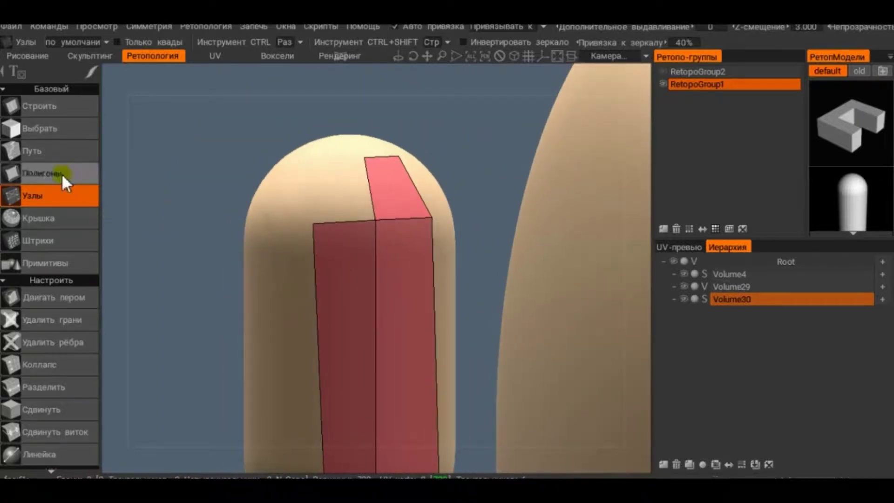
# Step: With the Polygons tool, try a new quad off the left face's top edge, then undo it
pyautogui.click(30, 171)
pyautogui.scroll(3, 278, 147)
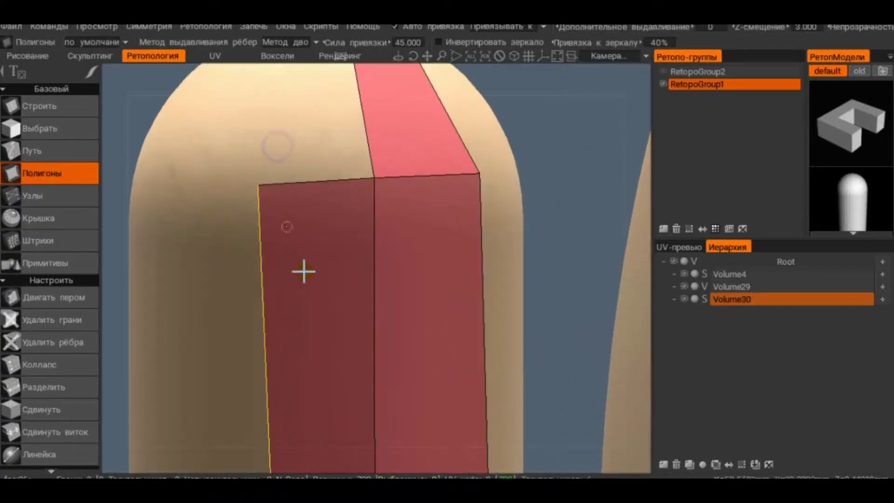
pyautogui.scroll(2, 303, 269)
pyautogui.click(345, 318)
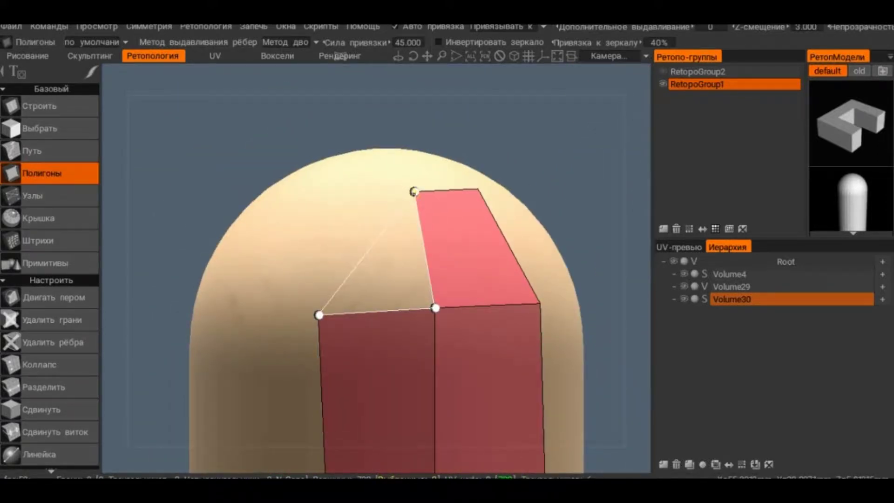
pyautogui.click(413, 191)
pyautogui.click(314, 205)
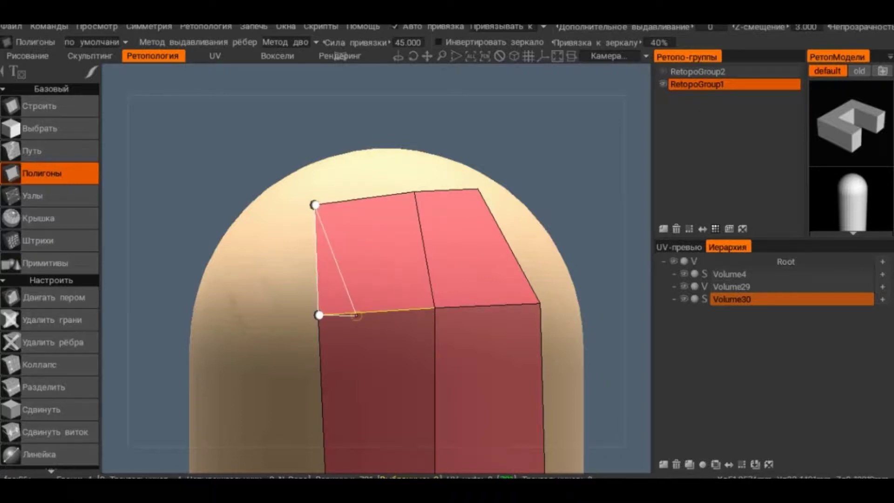
pyautogui.hotkey('ctrl', 'z')
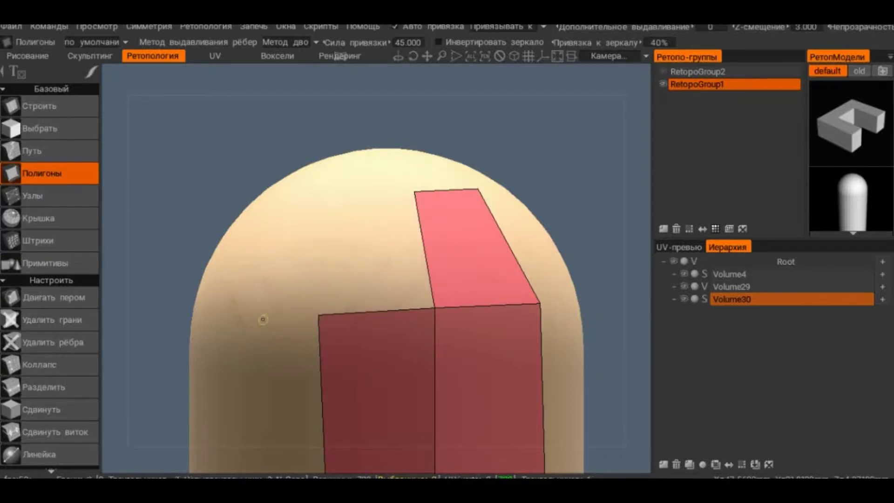
# Step: Check the edge extrusion method list unchanged, then orbit and zoom to examine the quads up close
pyautogui.scroll(-2, 262, 320)
pyautogui.click(286, 44)
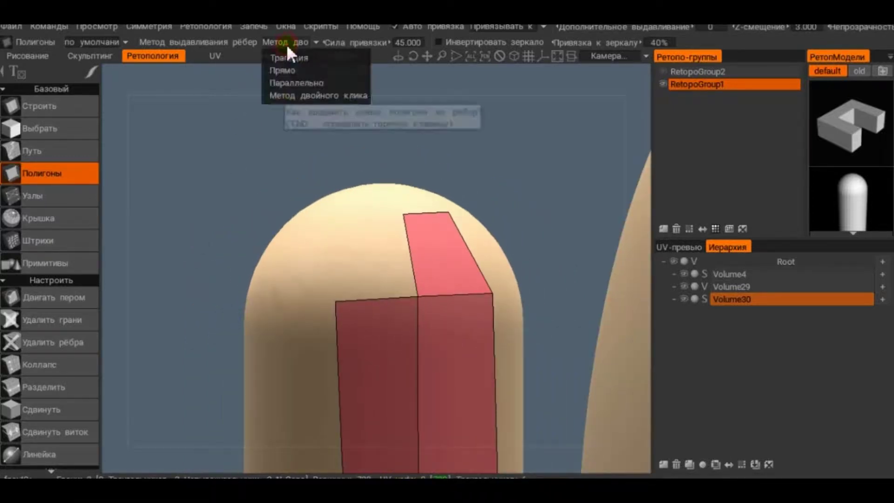
pyautogui.click(291, 43)
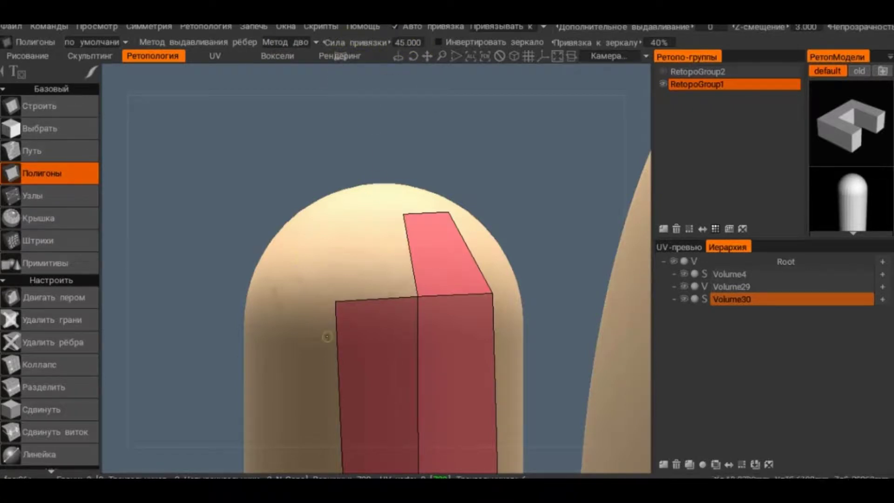
pyautogui.moveTo(380, 284)
pyautogui.mouseDown()
pyautogui.moveTo(276, 238)
pyautogui.moveTo(414, 311)
pyautogui.moveTo(202, 274)
pyautogui.moveTo(167, 241)
pyautogui.mouseUp()
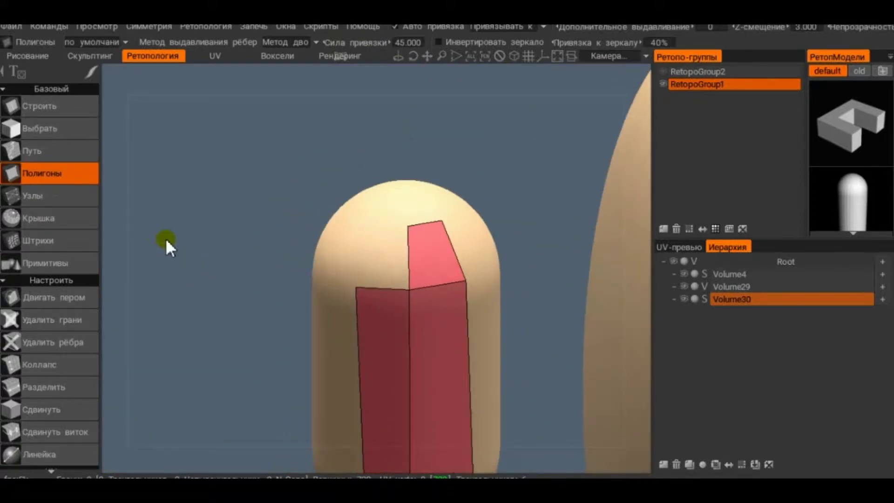
pyautogui.scroll(3, 410, 335)
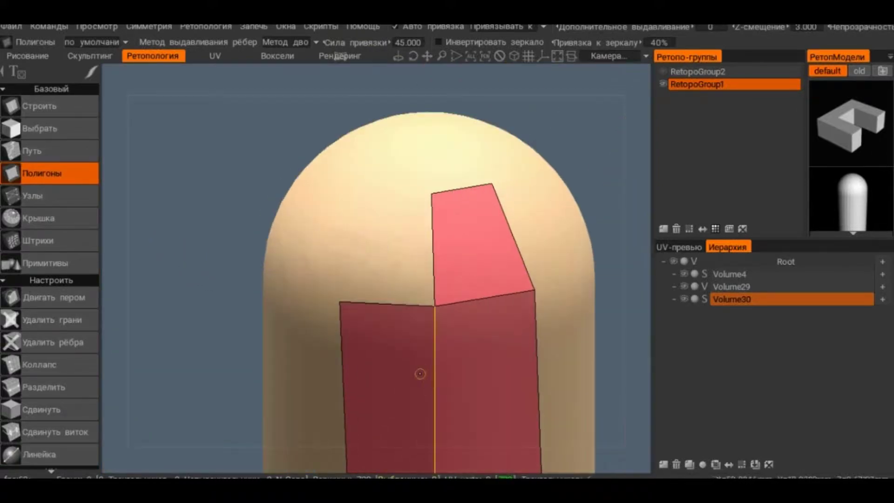
pyautogui.scroll(2, 341, 284)
pyautogui.moveTo(339, 268); pyautogui.dragTo(325, 220, button='right')
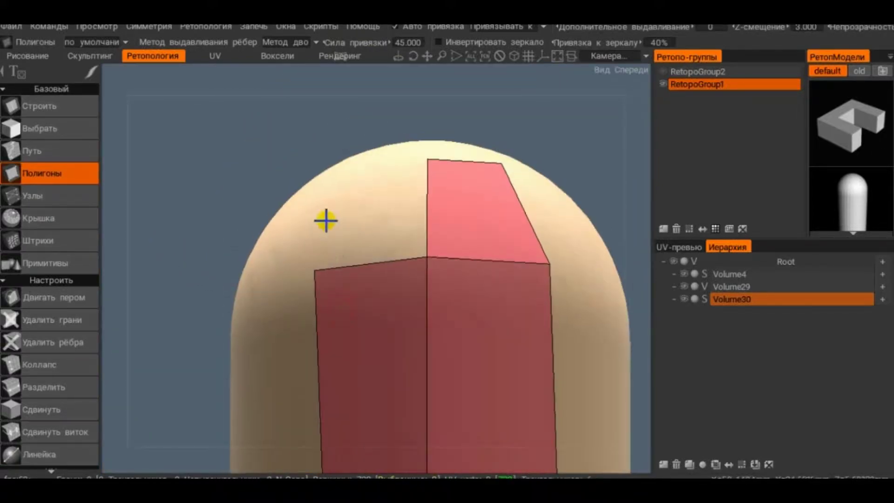
pyautogui.moveTo(335, 321); pyautogui.dragTo(268, 246, button='right')
pyautogui.moveTo(310, 209)
pyautogui.mouseDown(button='right')
pyautogui.moveTo(289, 205)
pyautogui.moveTo(342, 203)
pyautogui.mouseUp(button='right')
pyautogui.moveTo(449, 168)
pyautogui.mouseDown(button='right')
pyautogui.moveTo(490, 301)
pyautogui.moveTo(425, 303)
pyautogui.mouseUp(button='right')
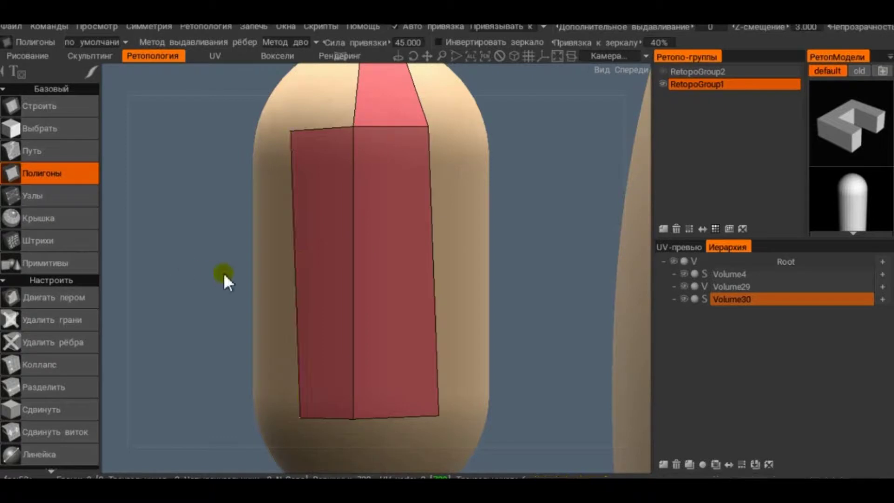
# Step: Undo the pink quads and stray vertices, then switch to the Strokes tool
pyautogui.hotkey('ctrl', 'z')
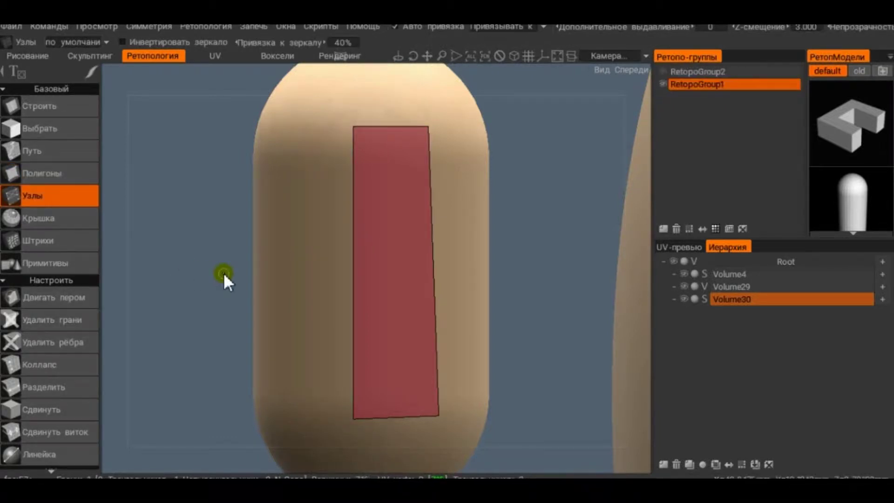
pyautogui.hotkey('ctrl', 'z')
pyautogui.hotkey('ctrl', 'z')
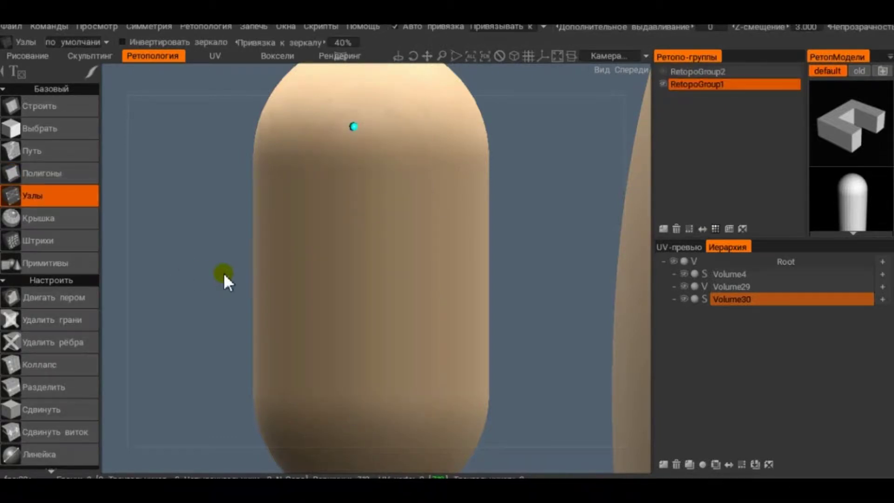
pyautogui.hotkey('ctrl', 'z')
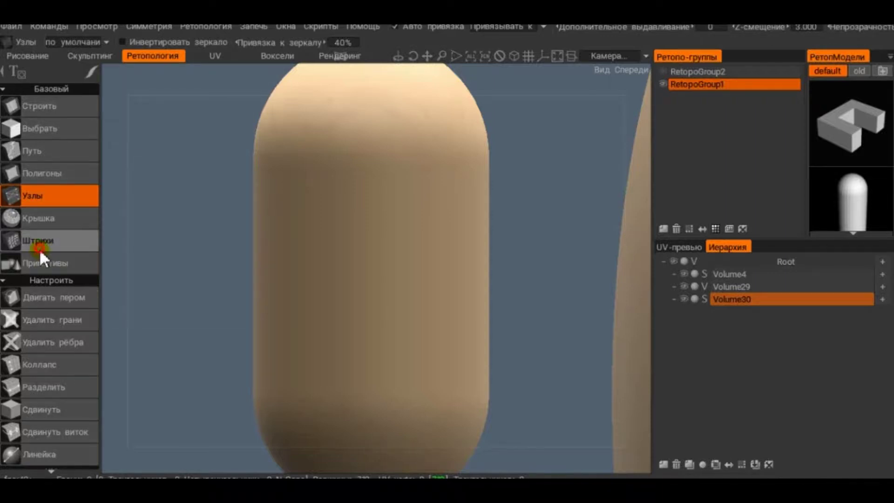
pyautogui.click(39, 249)
pyautogui.moveTo(359, 281); pyautogui.dragTo(337, 223, button='middle')
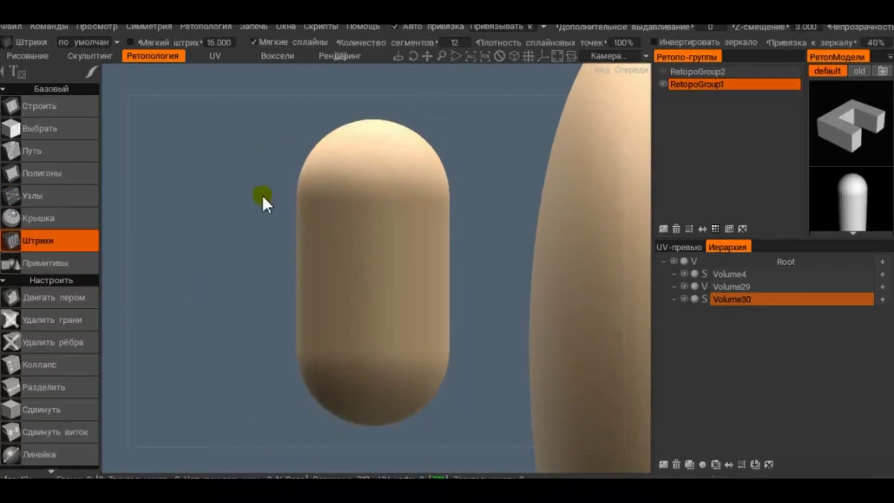
# Step: Draw horizontal, curved and freehand test strokes on the capsule, undoing each
pyautogui.moveTo(250, 194); pyautogui.dragTo(481, 189)
pyautogui.hotkey('ctrl', 'z')
pyautogui.moveTo(357, 183); pyautogui.dragTo(356, 224)
pyautogui.moveTo(386, 255); pyautogui.dragTo(393, 297)
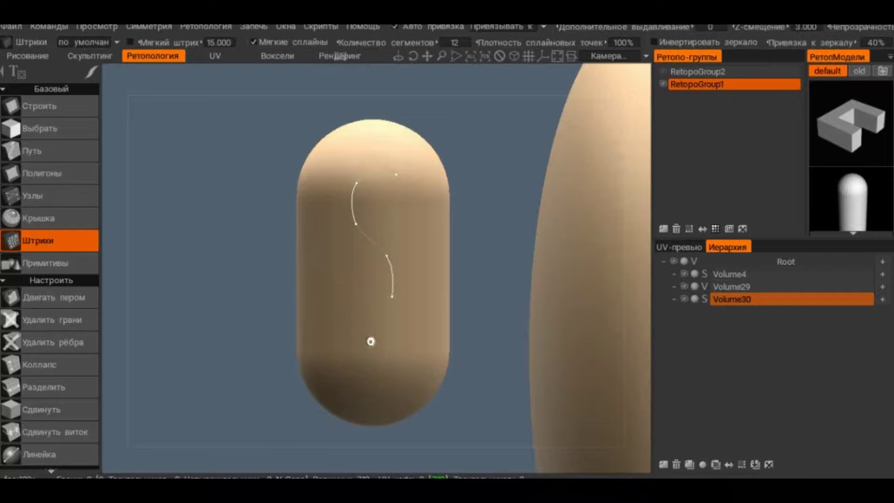
pyautogui.moveTo(370, 341); pyautogui.dragTo(358, 342)
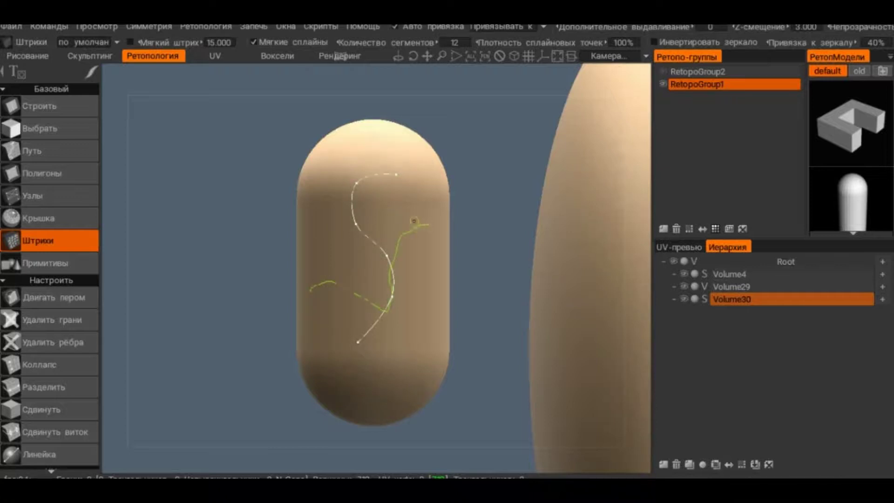
pyautogui.moveTo(413, 221); pyautogui.dragTo(340, 249)
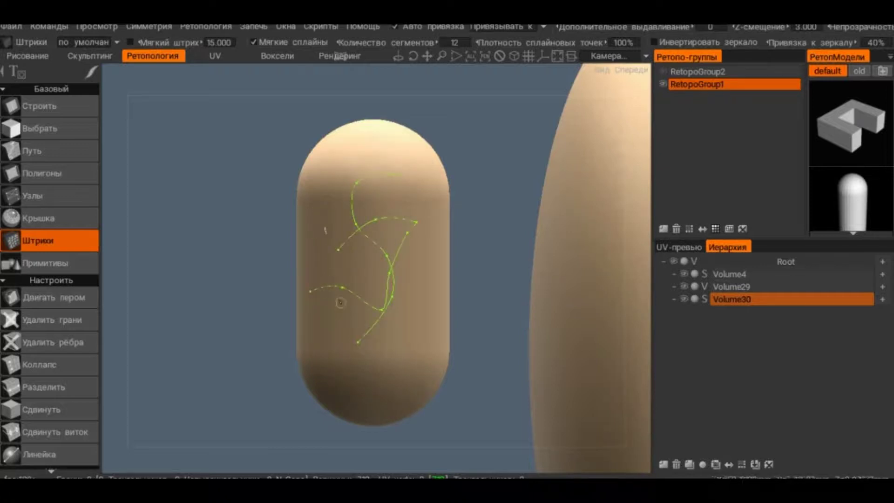
pyautogui.hotkey('ctrl', 'z')
pyautogui.hotkey('ctrl', 'z')
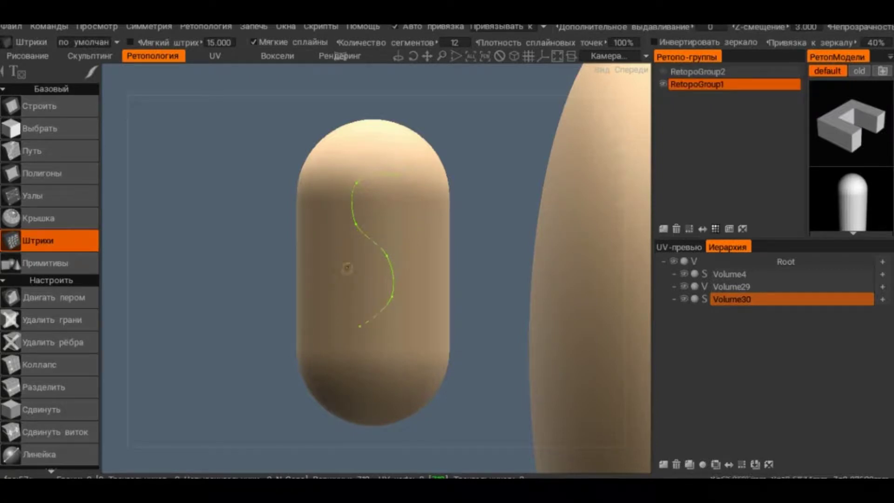
pyautogui.hotkey('ctrl', 'z')
pyautogui.moveTo(424, 252); pyautogui.dragTo(355, 323)
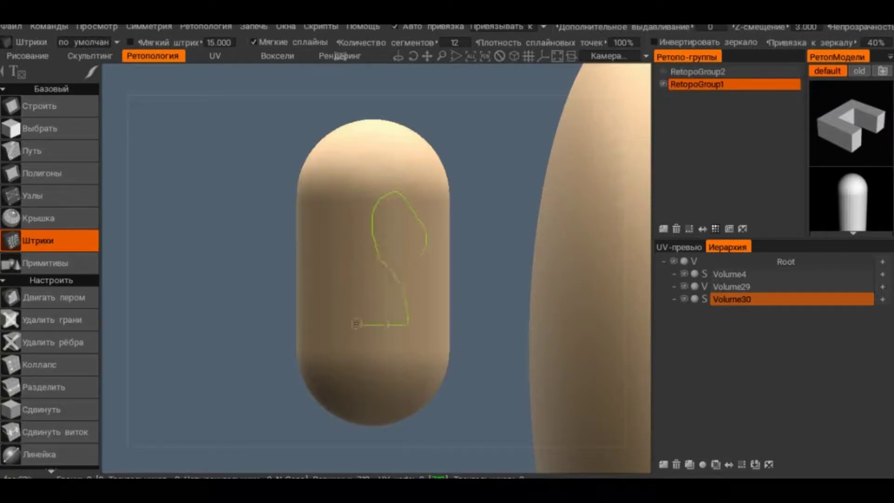
pyautogui.hotkey('ctrl', 'z')
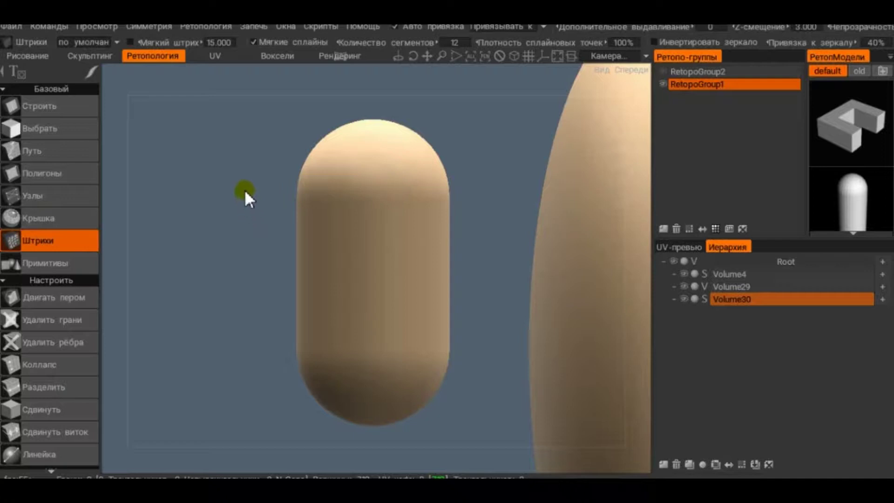
# Step: Draw trial horizontal strokes across the capsule's upper, lower and middle body, orbiting to check them
pyautogui.moveTo(244, 190); pyautogui.dragTo(289, 190)
pyautogui.moveTo(401, 191); pyautogui.dragTo(478, 185)
pyautogui.moveTo(251, 355); pyautogui.dragTo(415, 366)
pyautogui.moveTo(480, 353); pyautogui.dragTo(480, 354)
pyautogui.moveTo(260, 268); pyautogui.dragTo(483, 258)
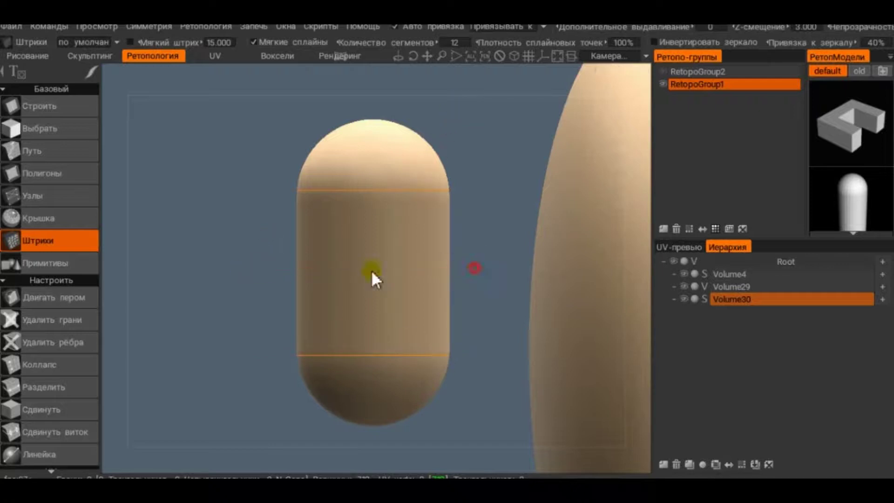
pyautogui.click(233, 272)
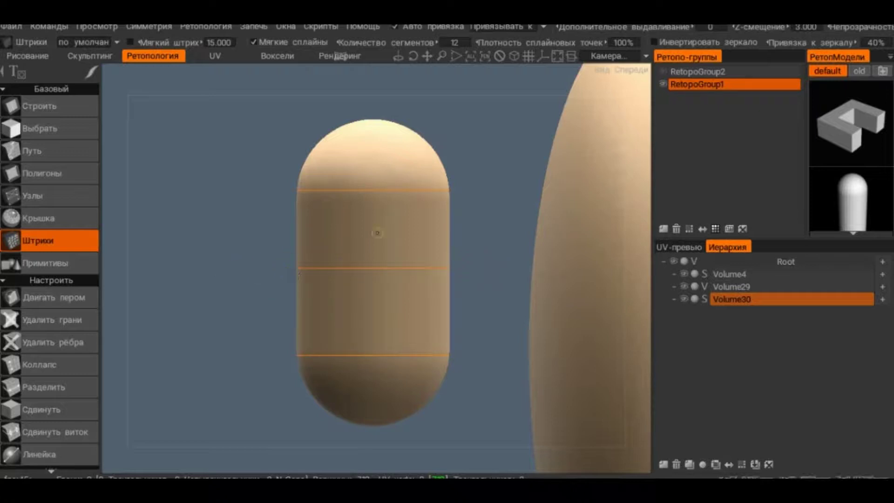
pyautogui.moveTo(545, 150)
pyautogui.mouseDown(button='middle')
pyautogui.moveTo(528, 252)
pyautogui.moveTo(634, 238)
pyautogui.moveTo(338, 164)
pyautogui.moveTo(473, 209)
pyautogui.moveTo(555, 130)
pyautogui.moveTo(489, 160)
pyautogui.moveTo(286, 151)
pyautogui.moveTo(242, 93)
pyautogui.moveTo(310, 194)
pyautogui.moveTo(274, 134)
pyautogui.moveTo(287, 250)
pyautogui.moveTo(280, 272)
pyautogui.moveTo(280, 258)
pyautogui.moveTo(442, 235)
pyautogui.moveTo(310, 236)
pyautogui.mouseUp(button='middle')
pyautogui.moveTo(471, 287)
pyautogui.mouseDown(button='middle')
pyautogui.moveTo(423, 186)
pyautogui.moveTo(477, 184)
pyautogui.moveTo(418, 205)
pyautogui.moveTo(409, 190)
pyautogui.mouseUp(button='middle')
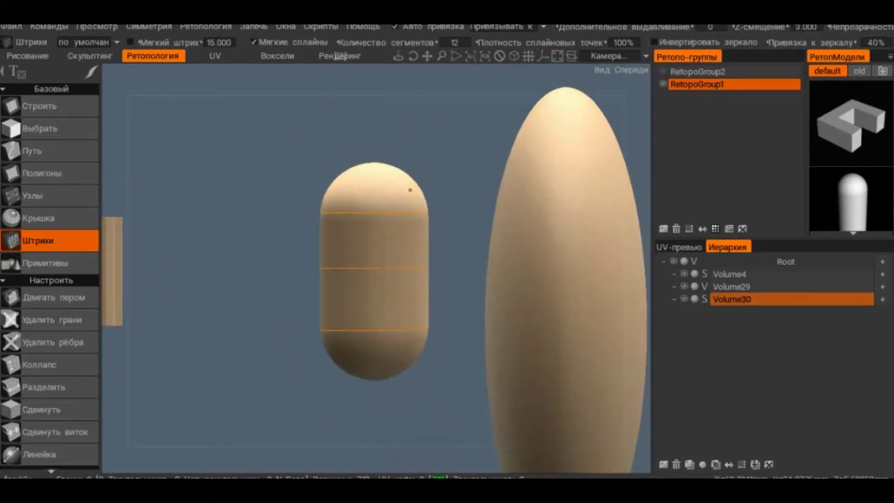
pyautogui.moveTo(275, 191)
pyautogui.mouseDown(button='middle')
pyautogui.moveTo(411, 257)
pyautogui.moveTo(441, 232)
pyautogui.moveTo(363, 206)
pyautogui.moveTo(414, 233)
pyautogui.mouseUp(button='middle')
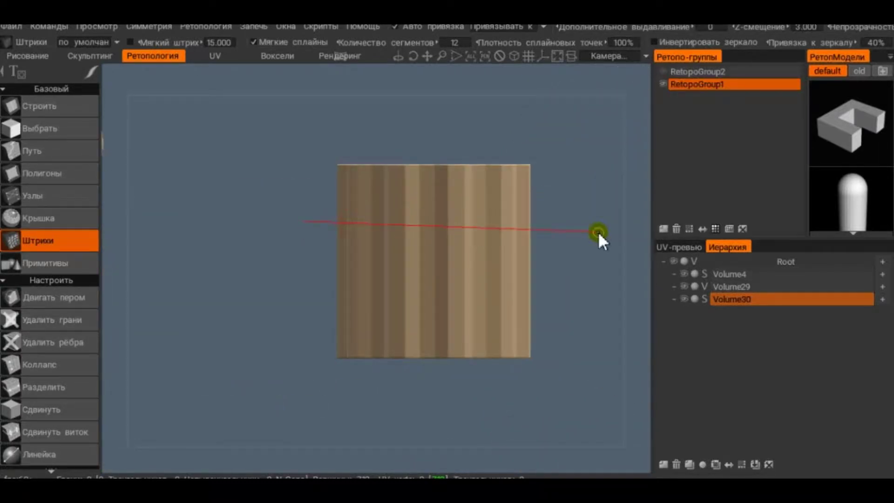
pyautogui.click(598, 231)
# Step: Draw loops where the top and bottom caps meet the body, then start a vertical stroke
pyautogui.moveTo(563, 216)
pyautogui.mouseDown(button='middle')
pyautogui.moveTo(535, 148)
pyautogui.moveTo(442, 207)
pyautogui.moveTo(391, 269)
pyautogui.moveTo(401, 325)
pyautogui.moveTo(387, 216)
pyautogui.moveTo(393, 269)
pyautogui.moveTo(353, 325)
pyautogui.moveTo(381, 191)
pyautogui.mouseUp(button='middle')
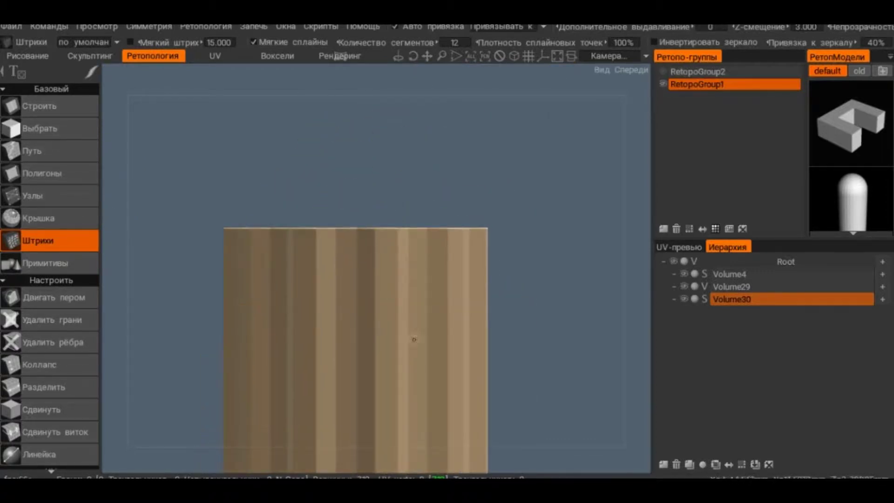
pyautogui.scroll(-3, 305, 258)
pyautogui.moveTo(305, 258); pyautogui.dragTo(343, 258, button='middle')
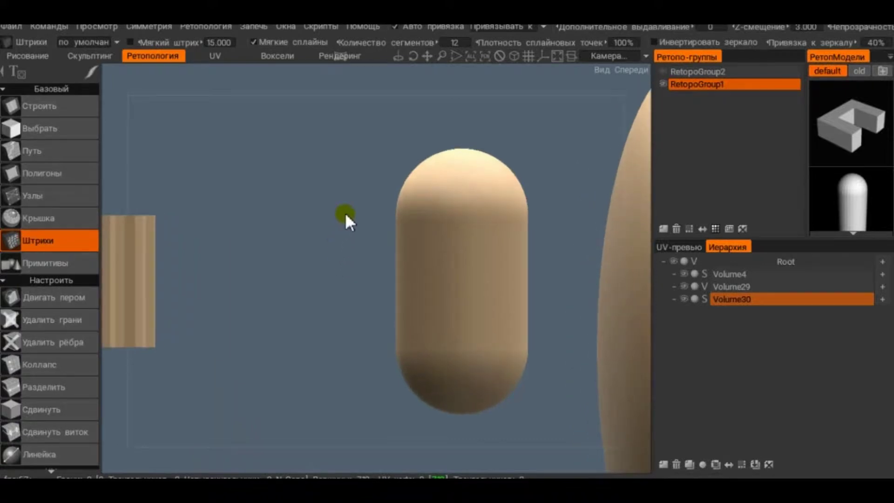
pyautogui.moveTo(345, 213); pyautogui.dragTo(553, 212)
pyautogui.moveTo(386, 368); pyautogui.dragTo(533, 367)
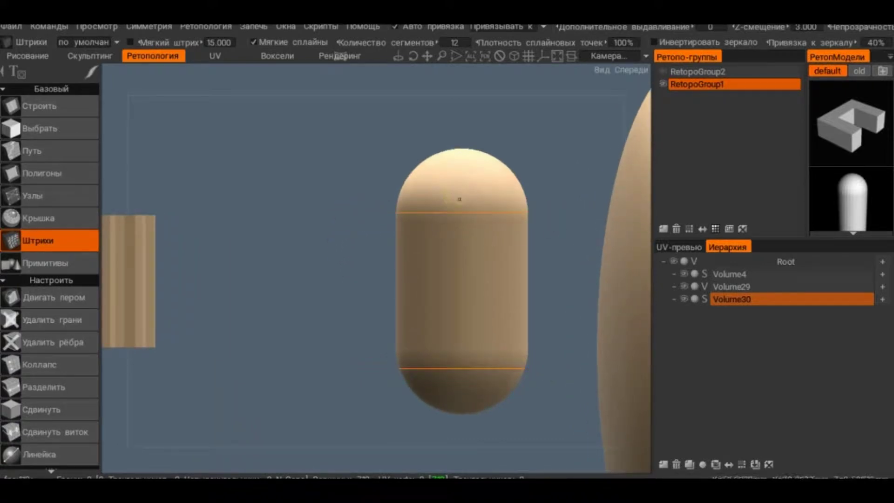
pyautogui.moveTo(463, 210); pyautogui.dragTo(468, 320)
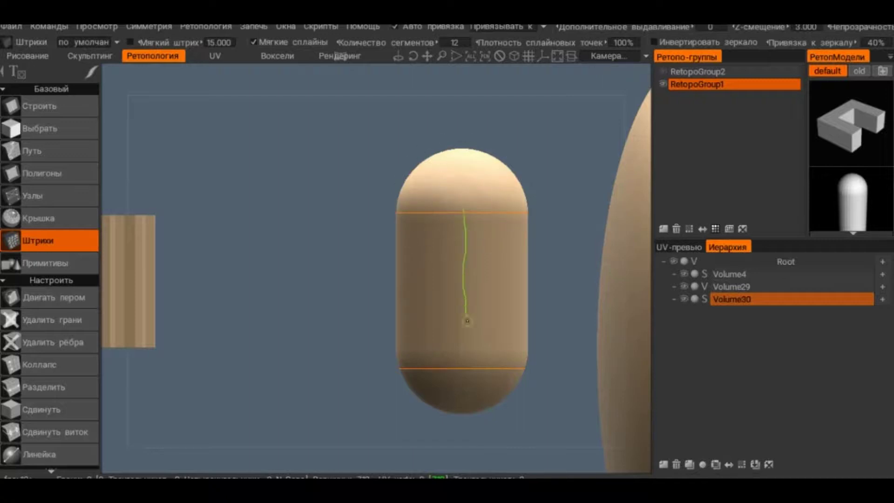
# Step: Redraw a vertical stroke between the loops, build a test quad band, then undo it
pyautogui.moveTo(470, 360); pyautogui.dragTo(459, 318)
pyautogui.press('Escape')
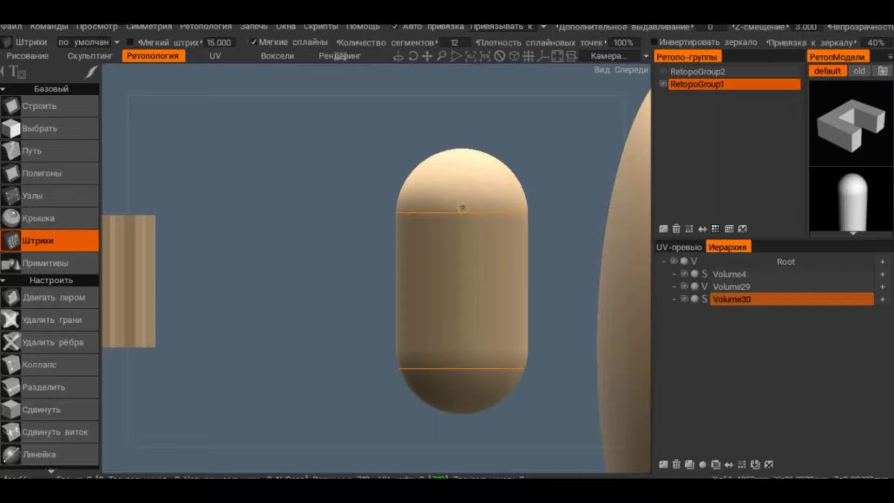
pyautogui.moveTo(463, 207); pyautogui.dragTo(464, 382)
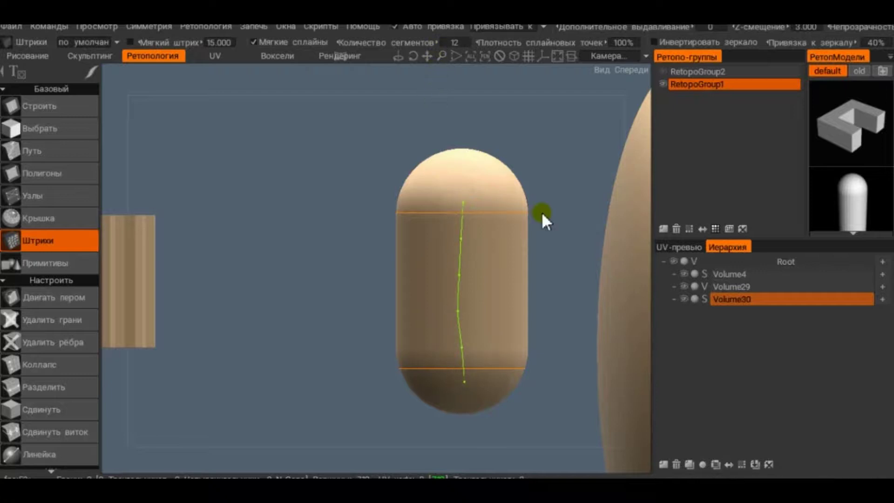
pyautogui.press('Return')
pyautogui.moveTo(503, 189)
pyautogui.mouseDown(button='middle')
pyautogui.moveTo(392, 190)
pyautogui.moveTo(455, 315)
pyautogui.moveTo(451, 202)
pyautogui.moveTo(488, 192)
pyautogui.mouseUp(button='middle')
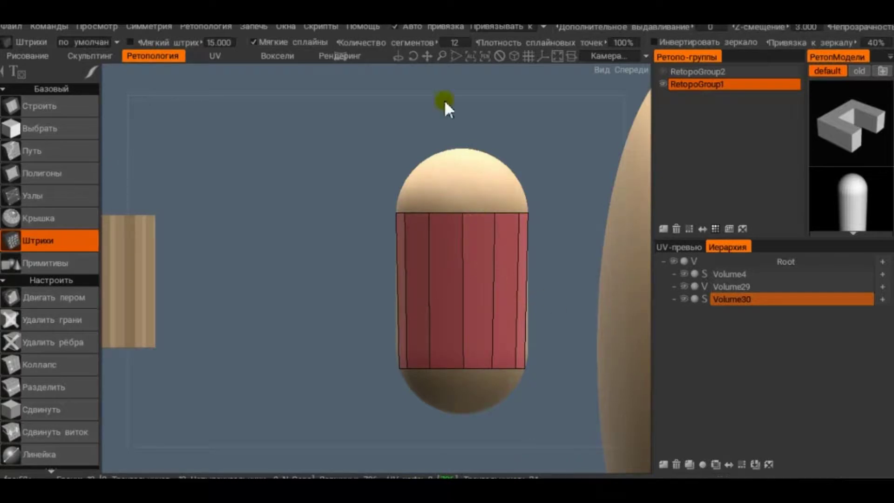
pyautogui.hotkey('ctrl', 'z')
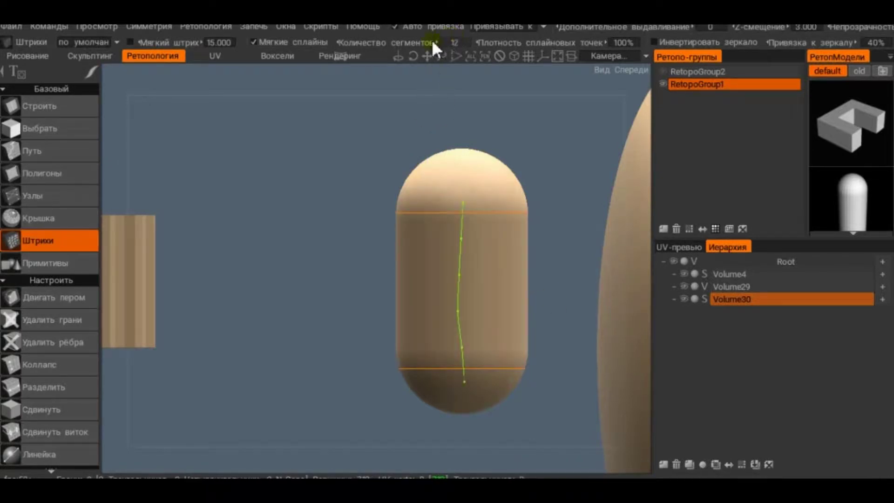
# Step: Lower the segment count from 12 to 6 and rebuild bands from vertical and diagonal strokes, undoing each
pyautogui.moveTo(433, 44); pyautogui.dragTo(396, 41)
pyautogui.press('Return')
pyautogui.moveTo(491, 70); pyautogui.dragTo(360, 180, button='middle')
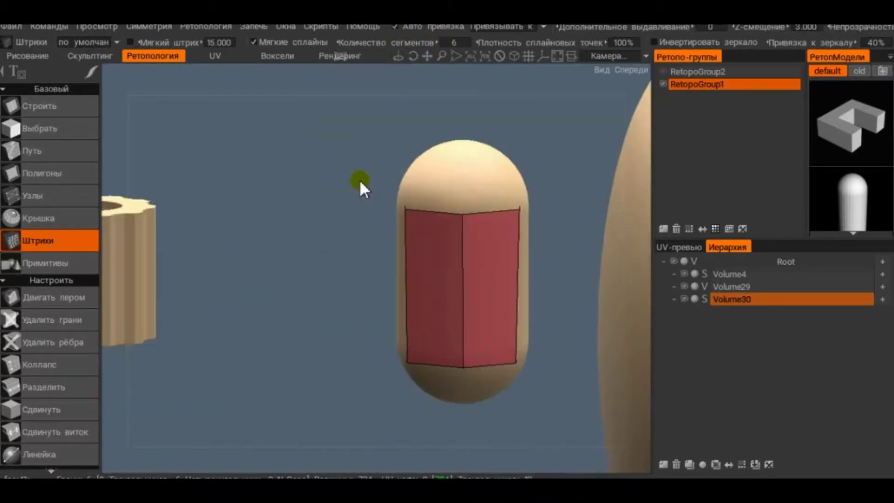
pyautogui.hotkey('ctrl', 'z')
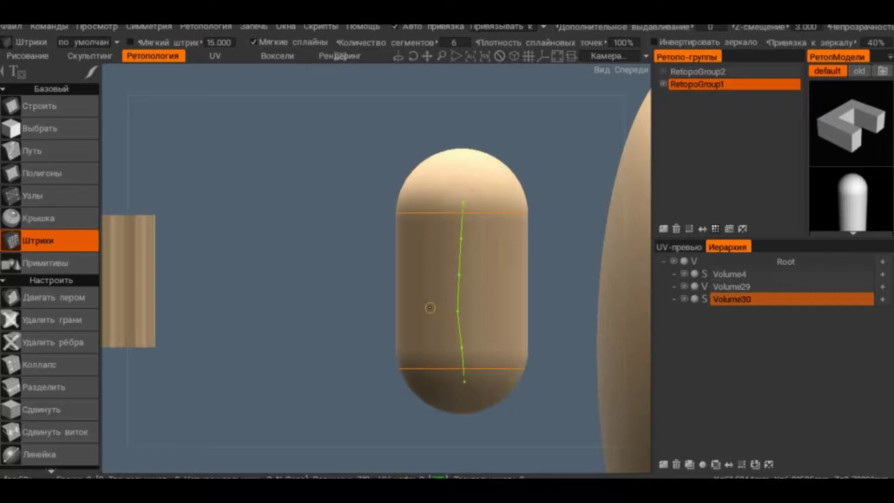
pyautogui.press('Return')
pyautogui.hotkey('ctrl', 'z')
pyautogui.hotkey('ctrl', 'z')
pyautogui.moveTo(489, 189); pyautogui.dragTo(423, 391)
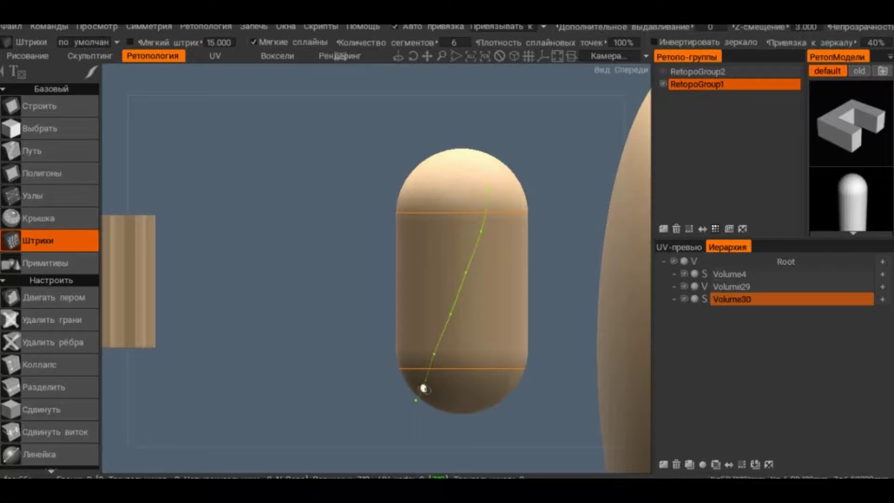
pyautogui.press('Return')
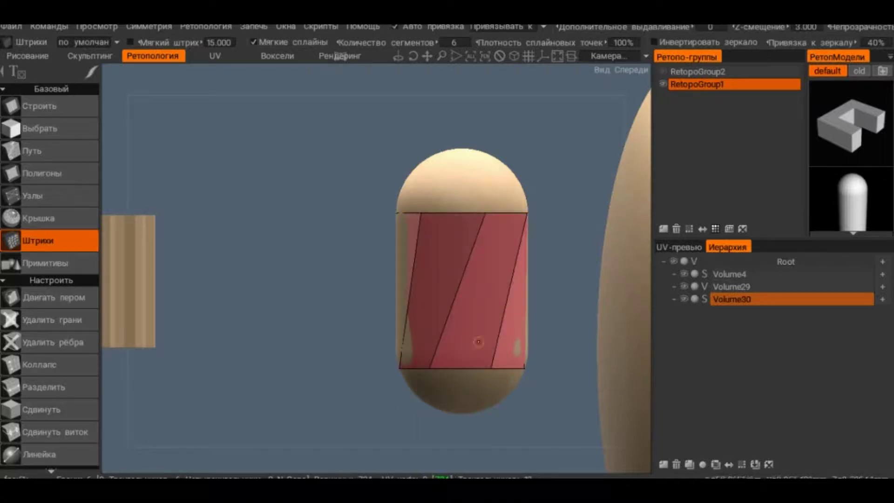
pyautogui.hotkey('ctrl', 'z')
pyautogui.hotkey('ctrl', 'z')
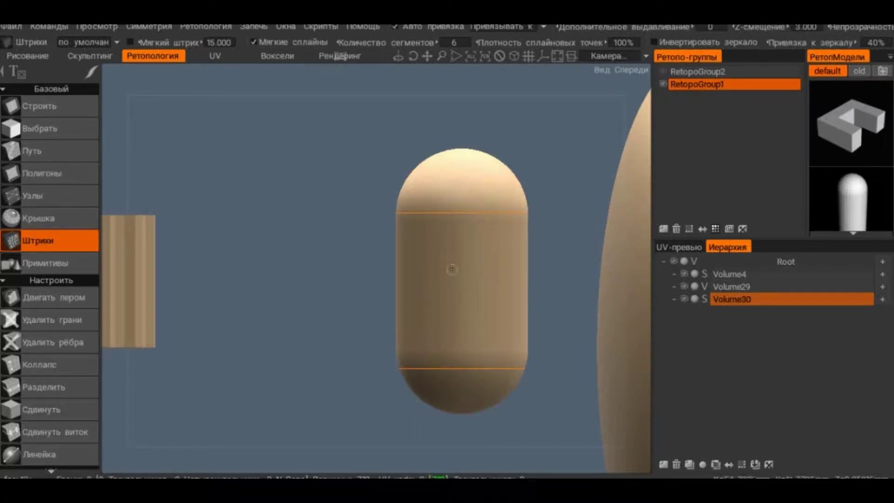
# Step: Draw trial vertical and curved strokes down the capsule's left and right sides
pyautogui.moveTo(452, 221)
pyautogui.keyDown('alt'); pyautogui.mouseDown()
pyautogui.moveTo(417, 223)
pyautogui.moveTo(441, 269)
pyautogui.mouseUp(); pyautogui.keyUp('alt')
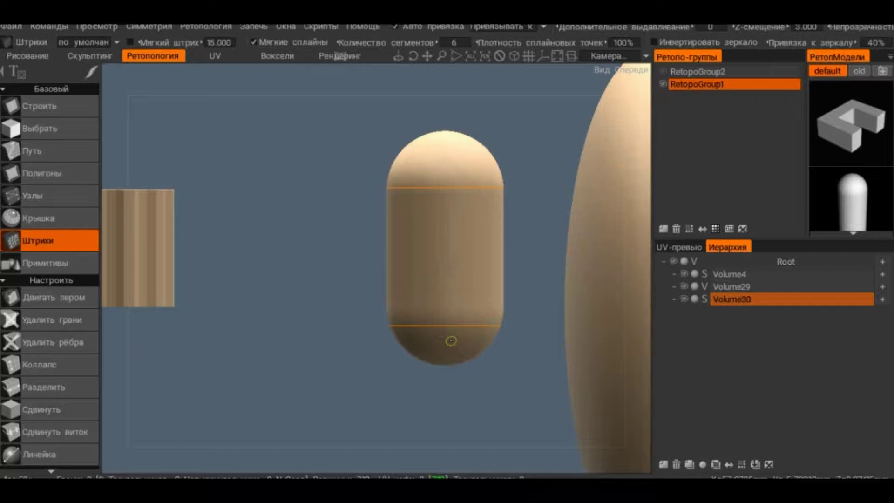
pyautogui.moveTo(456, 190); pyautogui.dragTo(447, 336)
pyautogui.moveTo(418, 227); pyautogui.dragTo(415, 247)
pyautogui.moveTo(480, 287); pyautogui.dragTo(491, 227)
pyautogui.moveTo(400, 240); pyautogui.dragTo(413, 289)
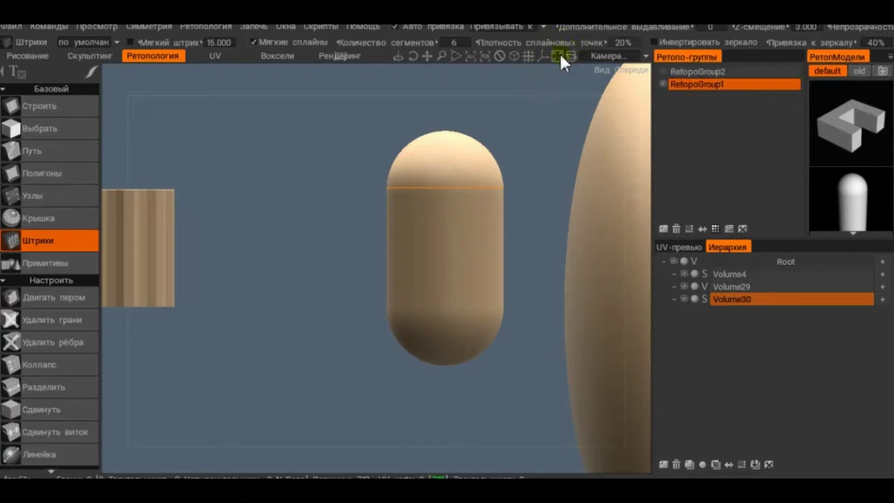
# Step: Change the spline point density (10% to 173%), discard the unfinished stroke and sketch a new one
pyautogui.moveTo(574, 40); pyautogui.dragTo(540, 42)
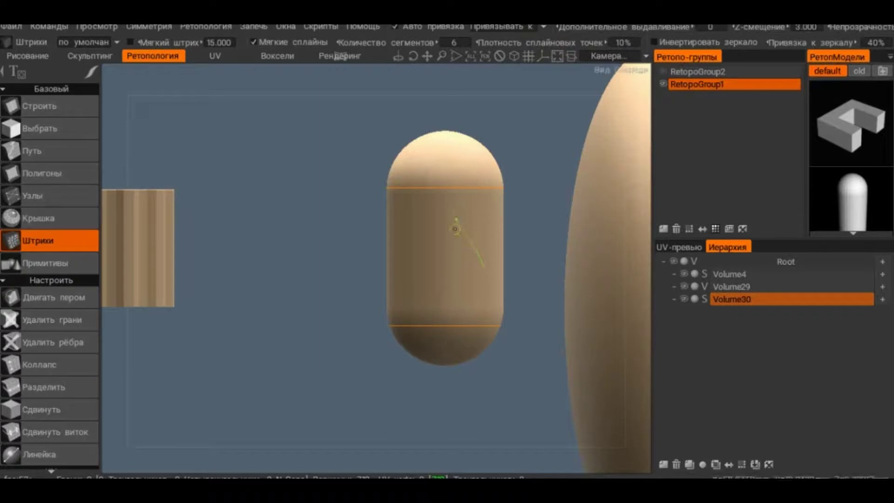
pyautogui.press('Escape')
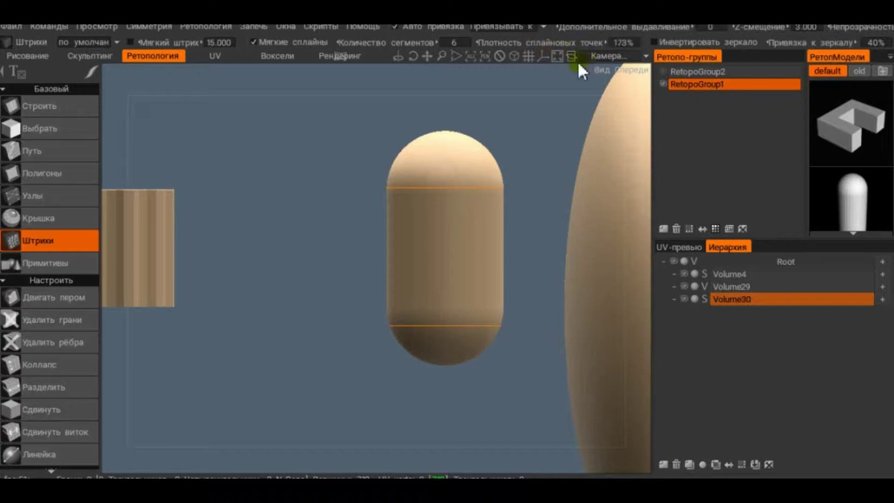
pyautogui.moveTo(421, 239); pyautogui.dragTo(397, 271)
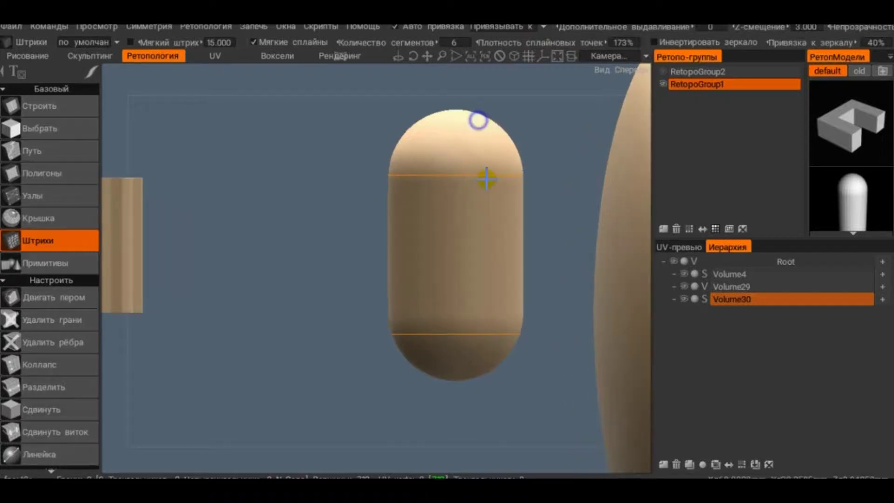
# Step: Stroke lower and upper rings plus a vertical line on the capsule, and build quads with 10 segments
pyautogui.scroll(2, 479, 119)
pyautogui.scroll(-2, 374, 160)
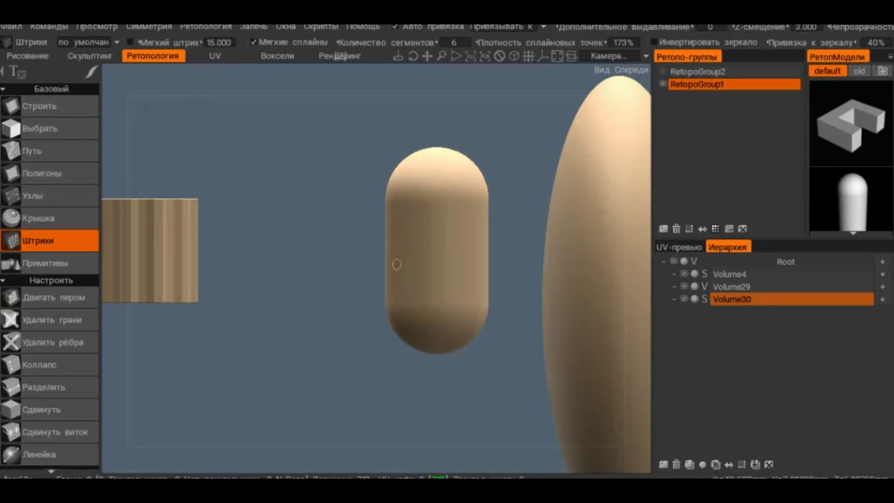
pyautogui.moveTo(366, 302); pyautogui.dragTo(509, 302)
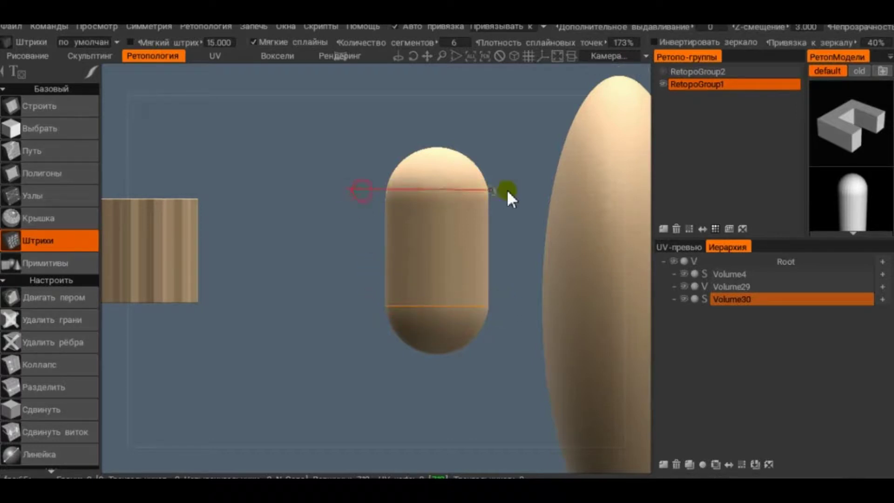
pyautogui.moveTo(506, 189); pyautogui.dragTo(508, 189)
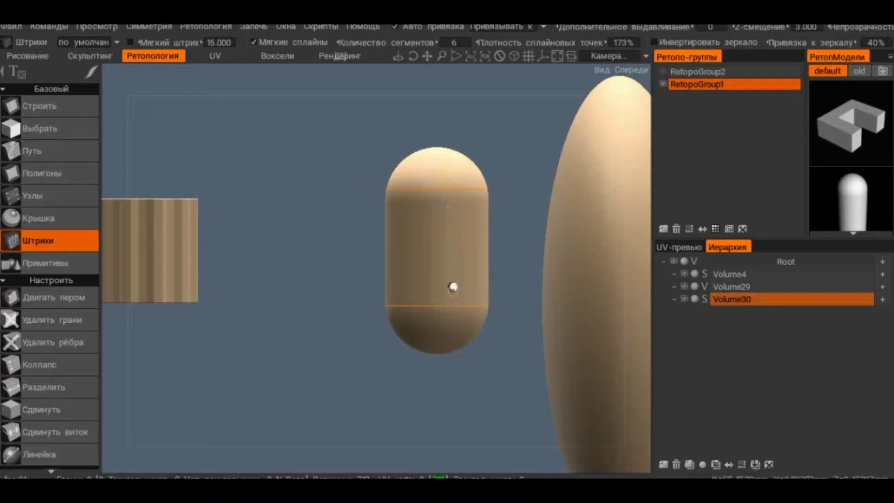
pyautogui.moveTo(443, 323); pyautogui.dragTo(441, 184)
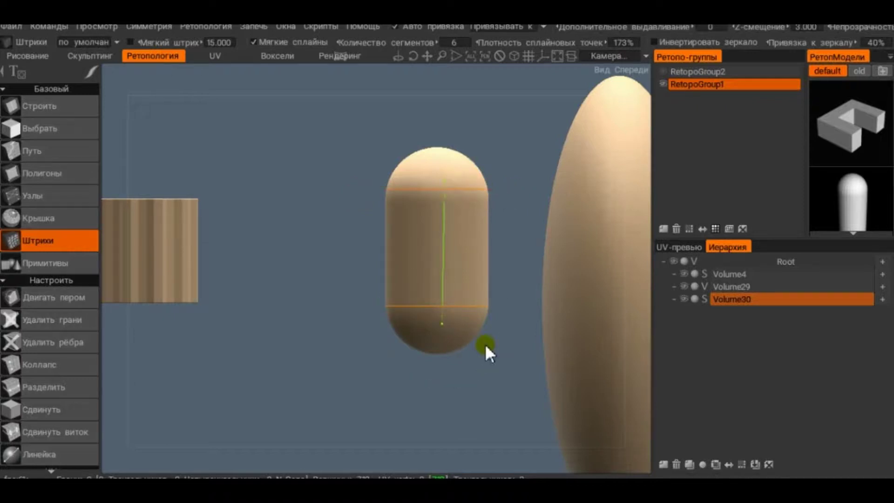
pyautogui.write('10')
pyautogui.press('Return')
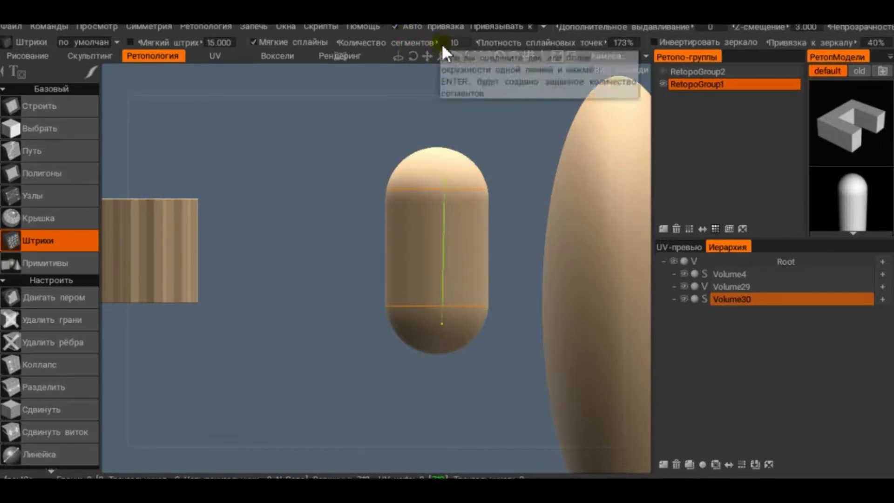
pyautogui.moveTo(440, 42); pyautogui.dragTo(445, 41)
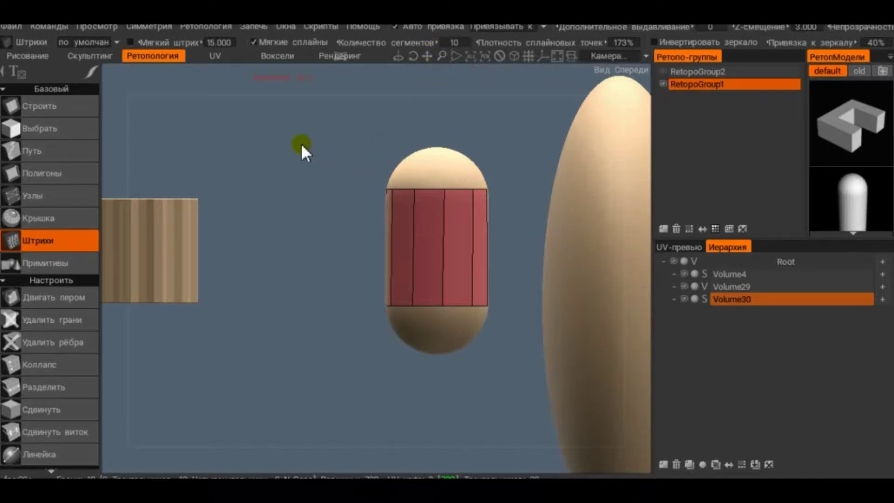
pyautogui.scroll(2, 358, 165)
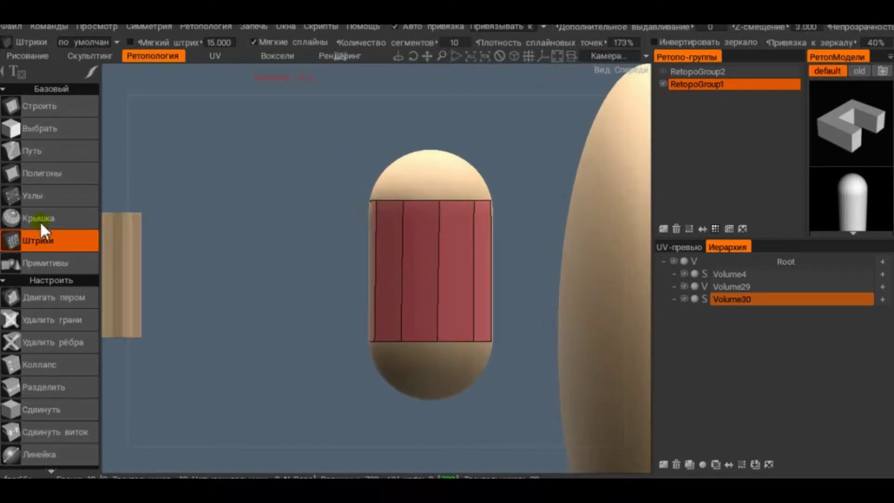
# Step: Pick the Cap (Крышка) tool and hide the capsule's Volume29 sculpt in the Hierarchy
pyautogui.moveTo(283, 184)
pyautogui.mouseDown()
pyautogui.moveTo(309, 249)
pyautogui.moveTo(320, 202)
pyautogui.mouseUp()
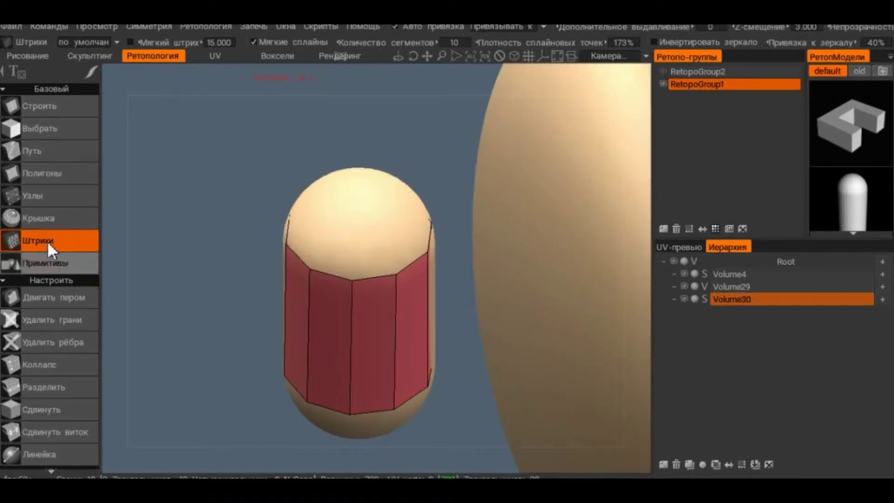
pyautogui.click(46, 218)
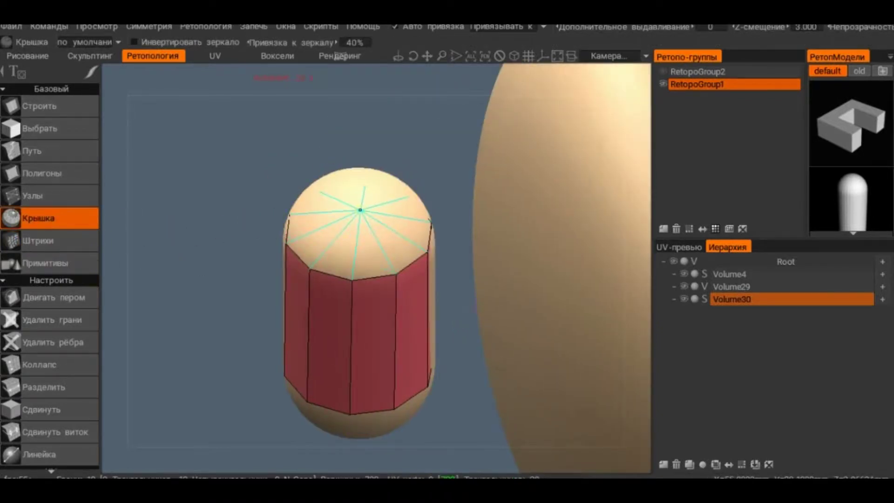
pyautogui.moveTo(394, 116); pyautogui.dragTo(399, 135)
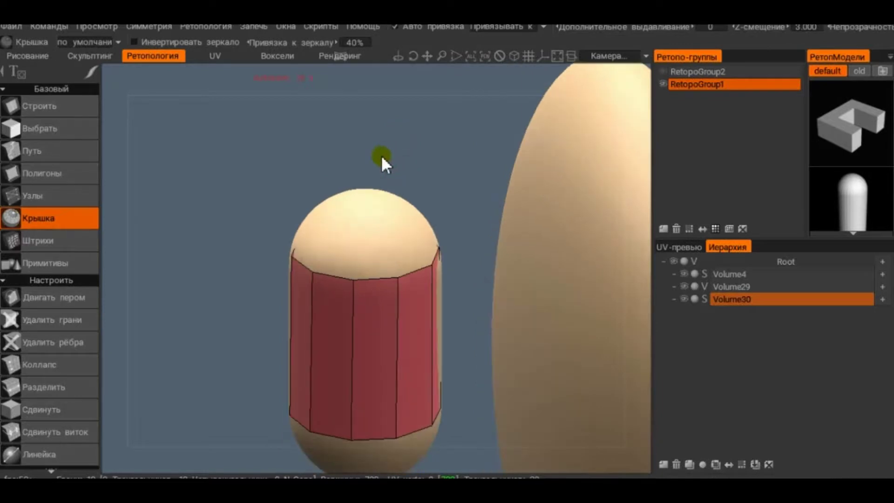
pyautogui.scroll(3, 379, 160)
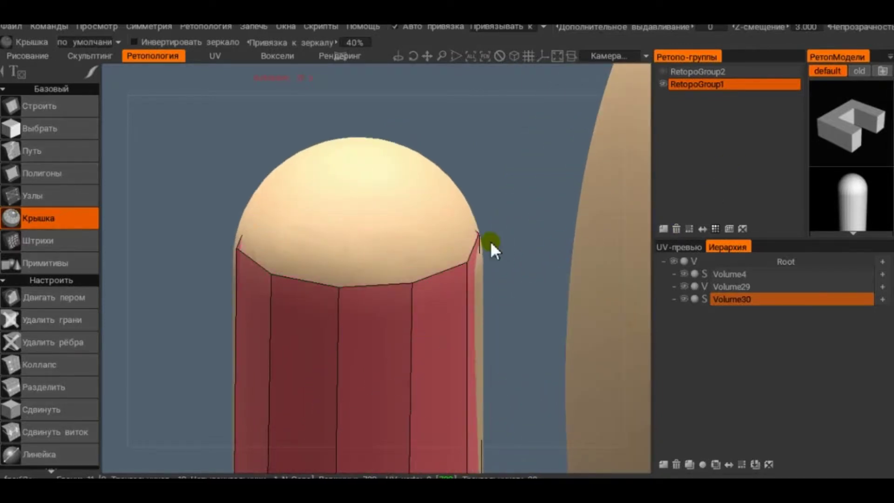
pyautogui.click(684, 286)
# Step: Orbit around the retopo cylinder and cap its open top
pyautogui.scroll(-2, 499, 215)
pyautogui.moveTo(499, 216); pyautogui.dragTo(498, 224)
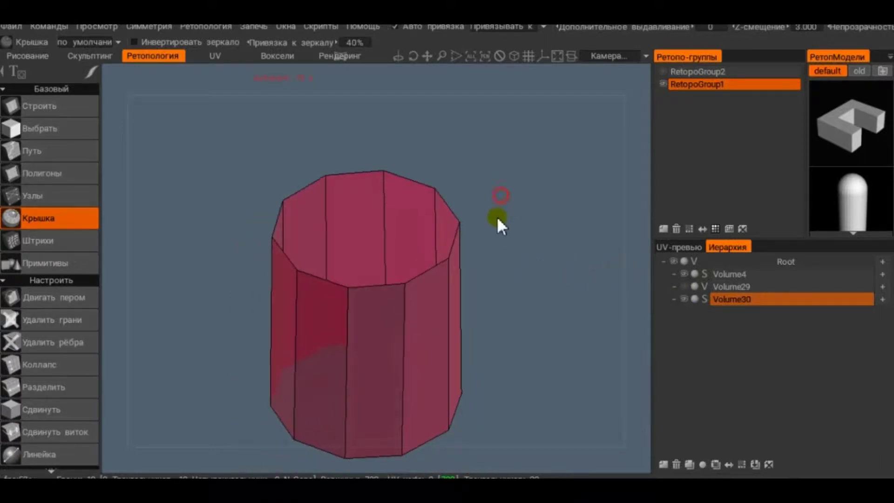
pyautogui.moveTo(531, 259); pyautogui.dragTo(484, 246)
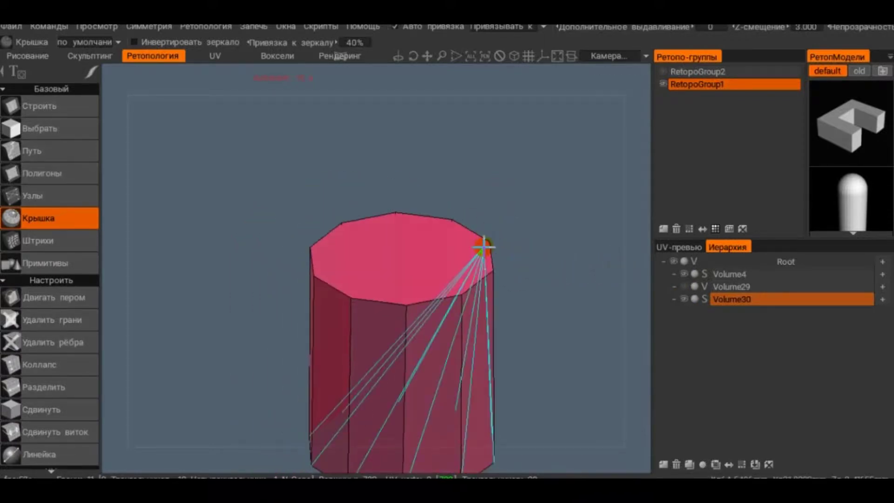
pyautogui.moveTo(543, 337)
pyautogui.mouseDown()
pyautogui.moveTo(515, 156)
pyautogui.moveTo(554, 323)
pyautogui.moveTo(539, 232)
pyautogui.moveTo(585, 287)
pyautogui.mouseUp()
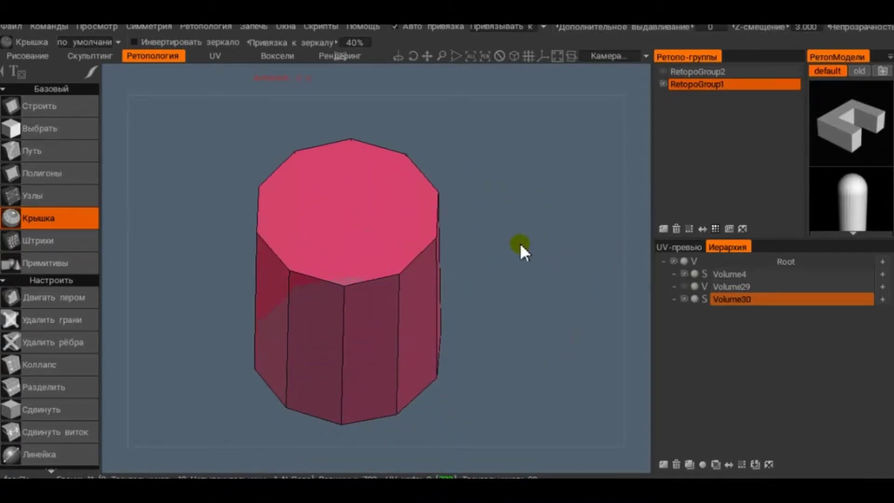
pyautogui.moveTo(522, 249)
pyautogui.mouseDown()
pyautogui.moveTo(470, 170)
pyautogui.moveTo(475, 189)
pyautogui.moveTo(447, 193)
pyautogui.mouseUp()
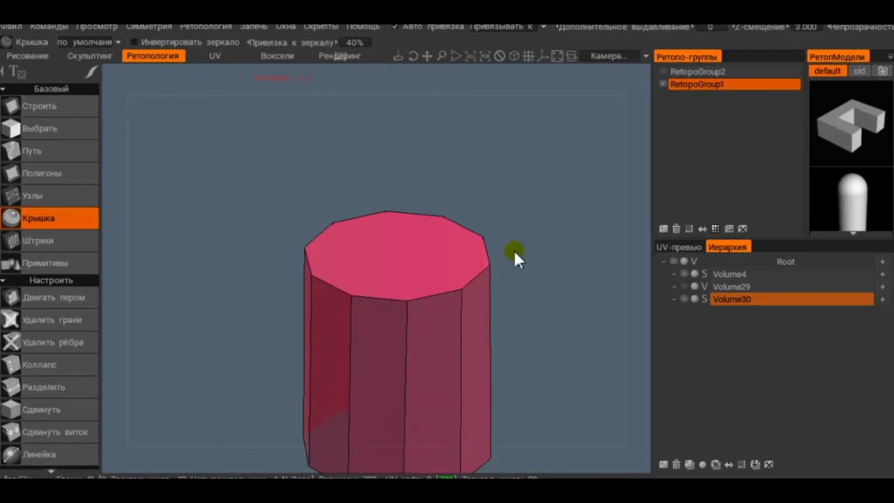
pyautogui.click(485, 258)
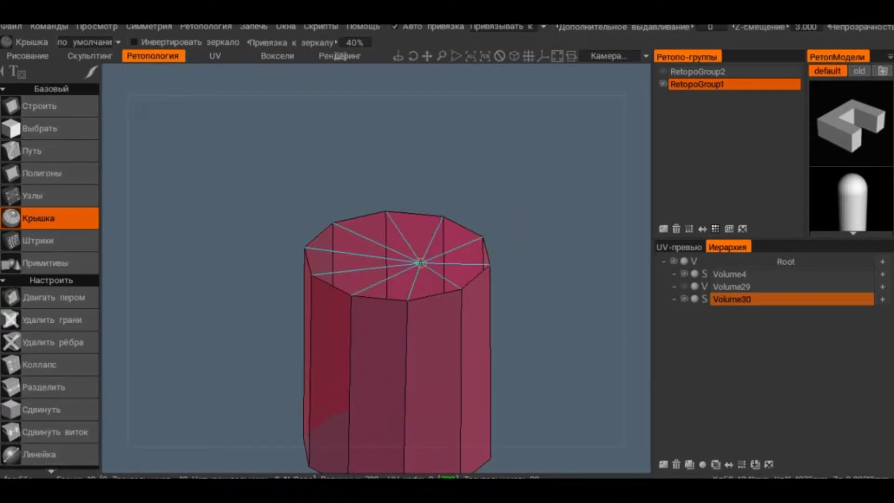
# Step: Try drawing an edge across the cylinder top with Build (Строить), then undo it
pyautogui.click(46, 194)
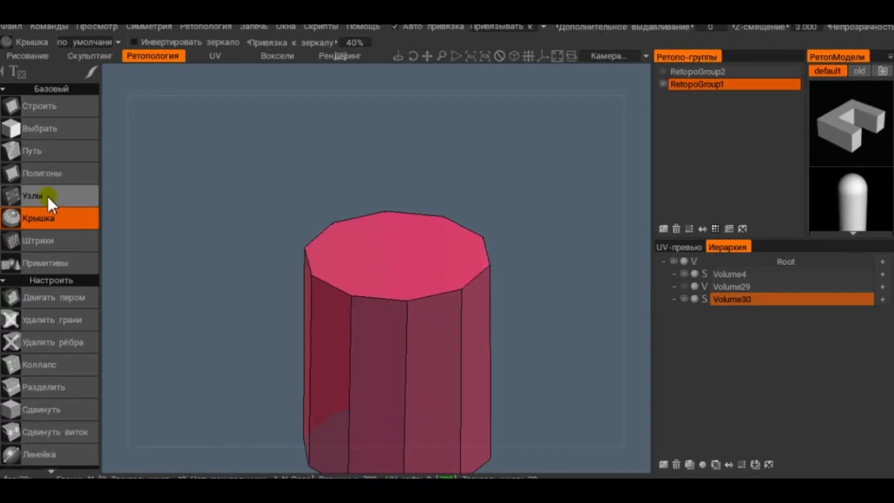
pyautogui.click(46, 112)
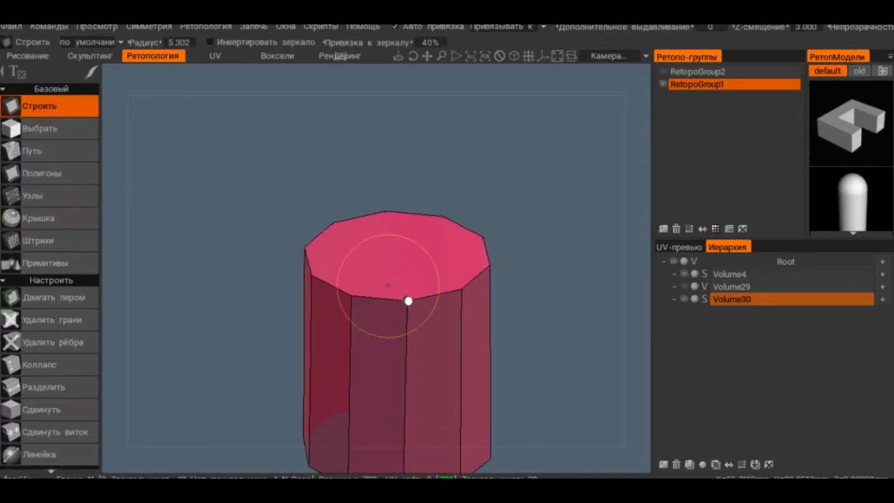
pyautogui.click(408, 301)
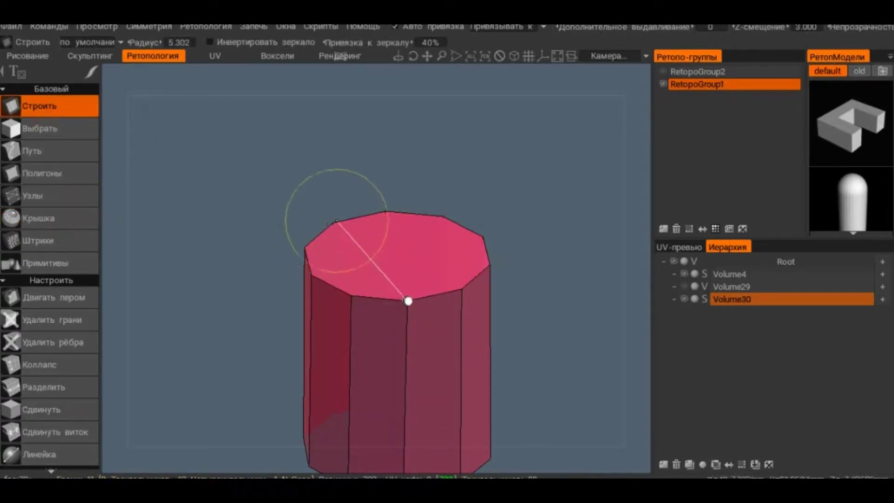
pyautogui.press('c')
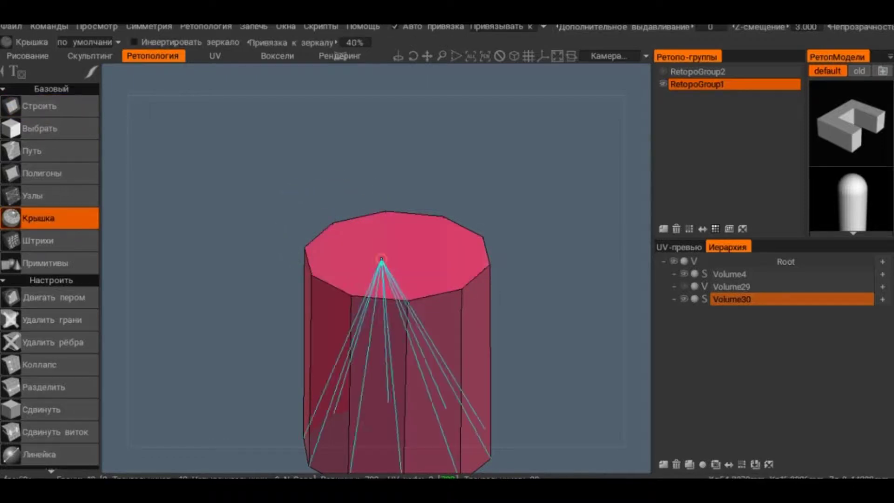
pyautogui.click(47, 107)
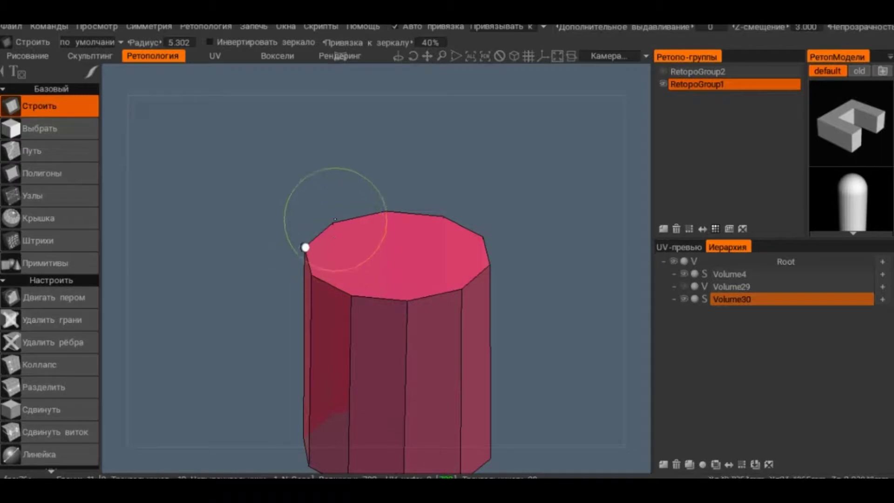
pyautogui.scroll(-3, 335, 219)
pyautogui.click(333, 222)
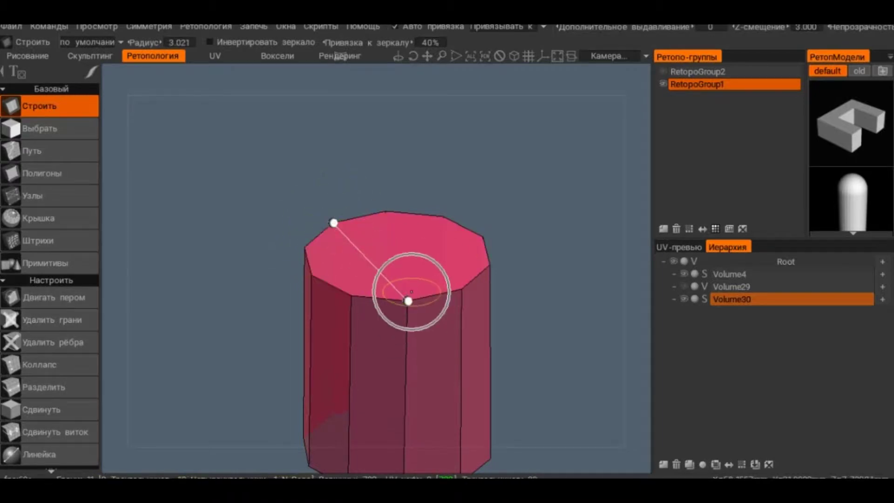
pyautogui.click(407, 301)
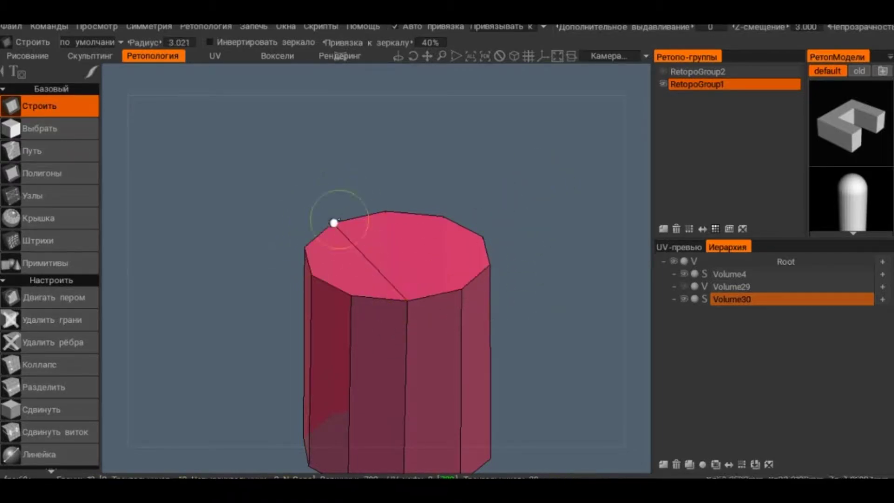
pyautogui.hotkey('ctrl', 'z')
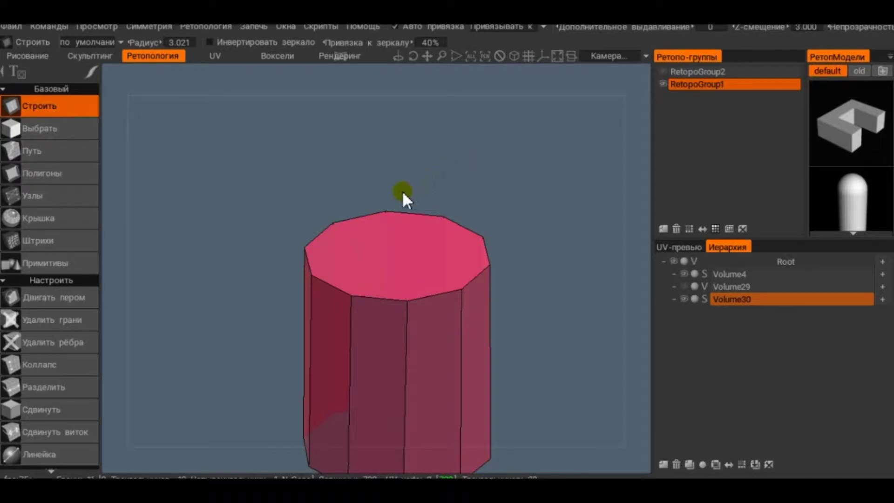
# Step: Return to Cap, unhide Volume29, and cap the cylinder top over the dome
pyautogui.press('c')
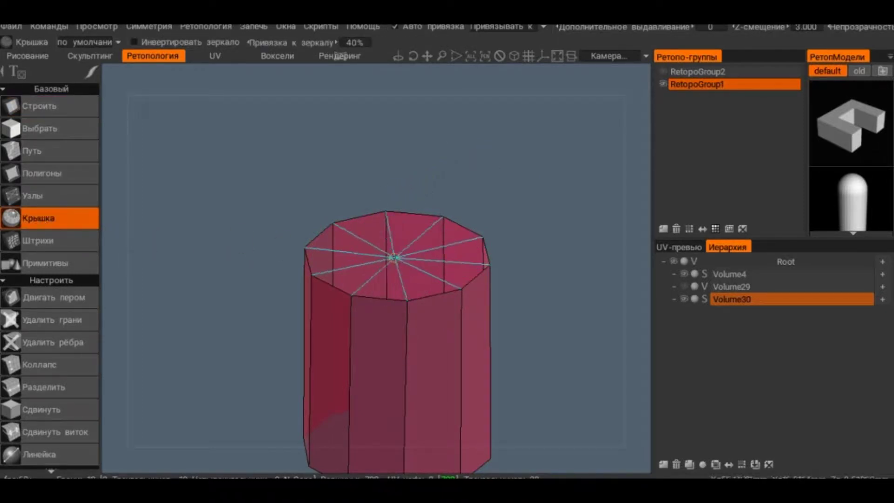
pyautogui.click(690, 287)
pyautogui.click(395, 182)
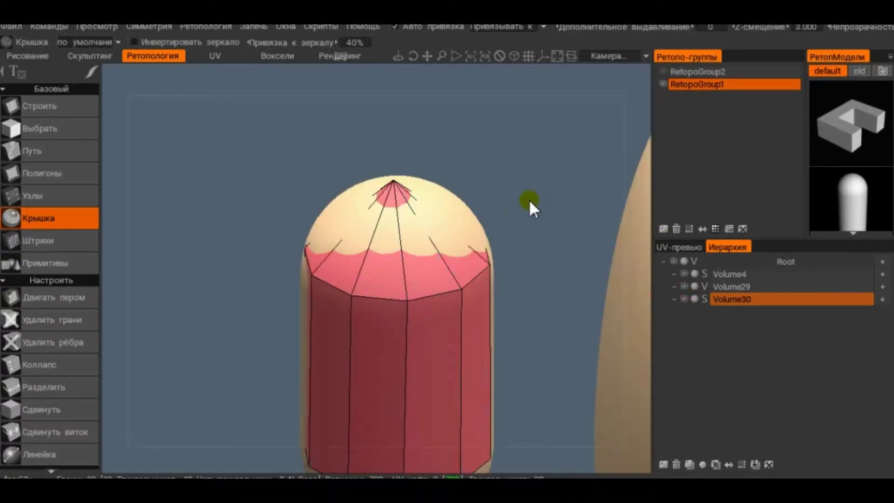
pyautogui.moveTo(530, 205)
pyautogui.mouseDown()
pyautogui.moveTo(517, 373)
pyautogui.moveTo(515, 247)
pyautogui.moveTo(495, 207)
pyautogui.moveTo(537, 307)
pyautogui.moveTo(507, 234)
pyautogui.moveTo(519, 259)
pyautogui.moveTo(502, 126)
pyautogui.moveTo(473, 279)
pyautogui.moveTo(484, 226)
pyautogui.moveTo(469, 231)
pyautogui.moveTo(491, 337)
pyautogui.moveTo(475, 343)
pyautogui.moveTo(447, 139)
pyautogui.mouseUp()
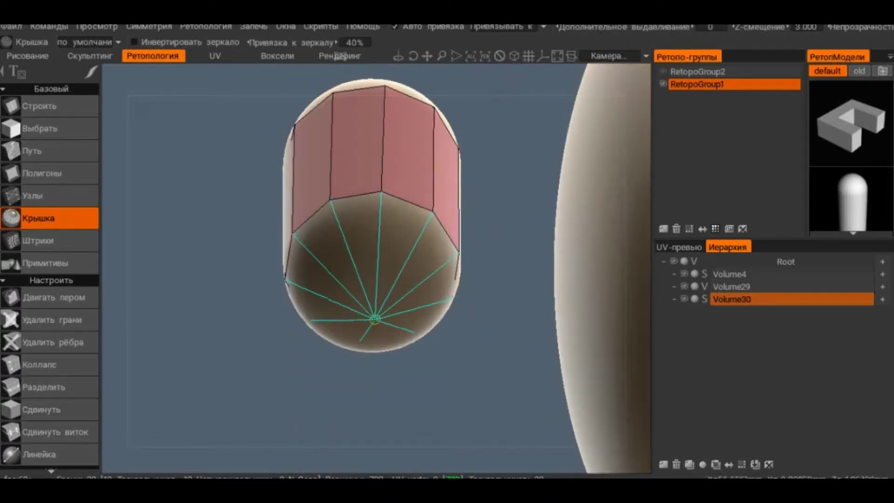
# Step: Cap the cylinder's bottom opening, then switch to Выбрать and its selection brush options
pyautogui.click(375, 319)
pyautogui.moveTo(499, 174)
pyautogui.mouseDown()
pyautogui.moveTo(523, 279)
pyautogui.moveTo(425, 309)
pyautogui.moveTo(415, 332)
pyautogui.mouseUp()
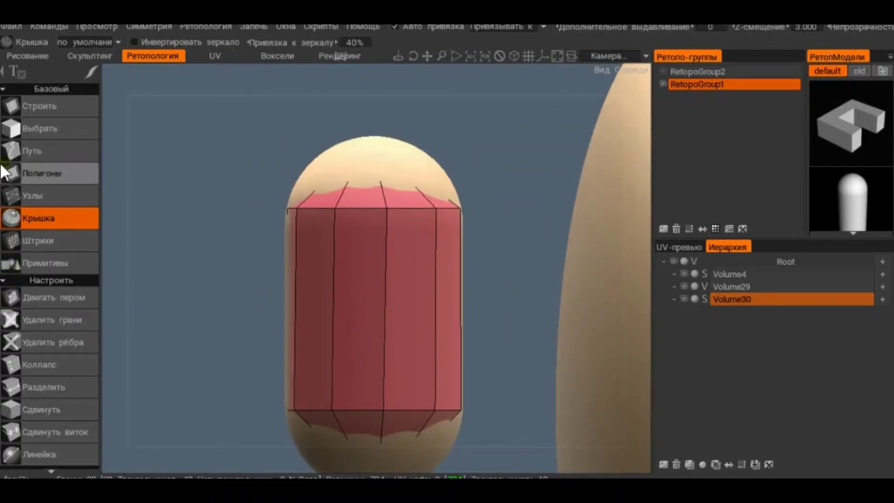
pyautogui.click(45, 134)
pyautogui.click(91, 73)
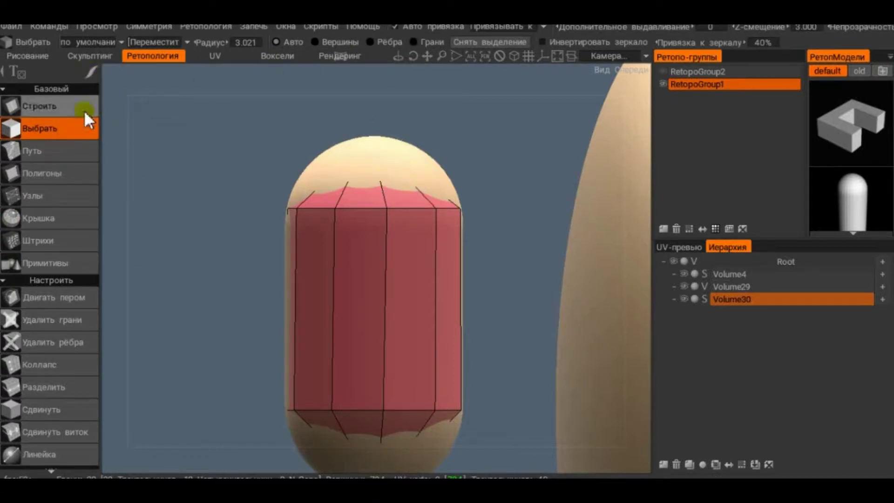
pyautogui.click(71, 386)
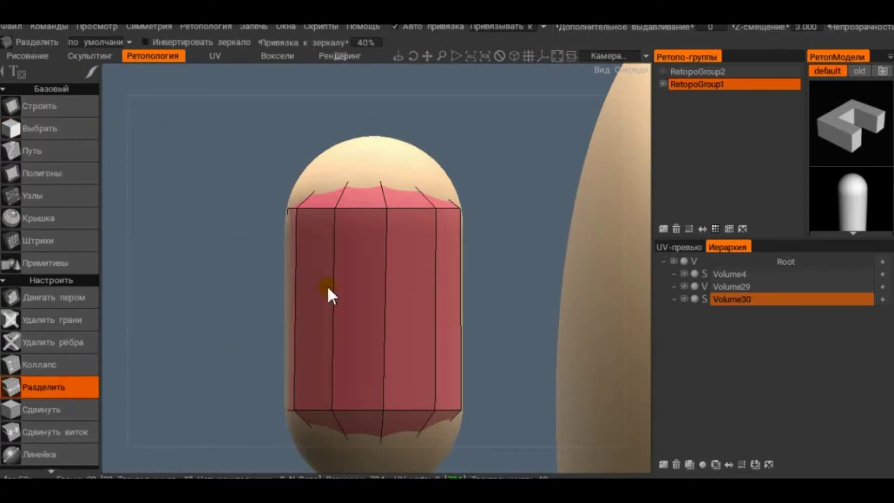
pyautogui.click(371, 306)
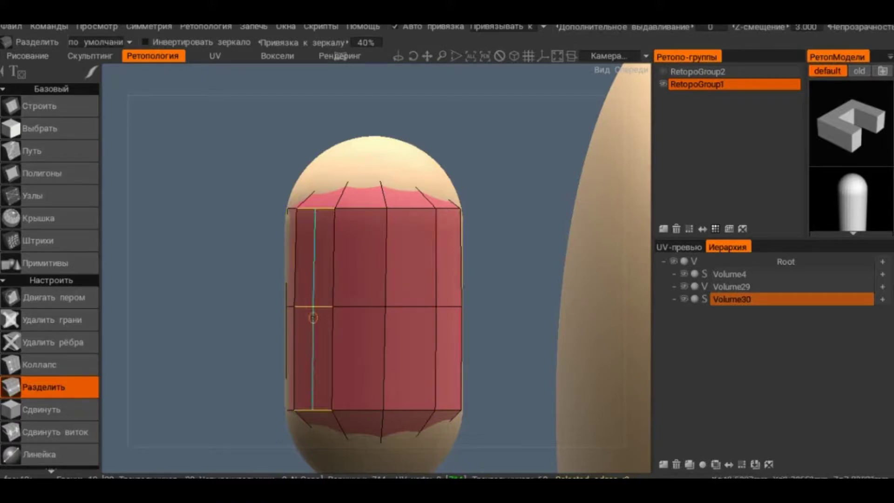
pyautogui.click(385, 322)
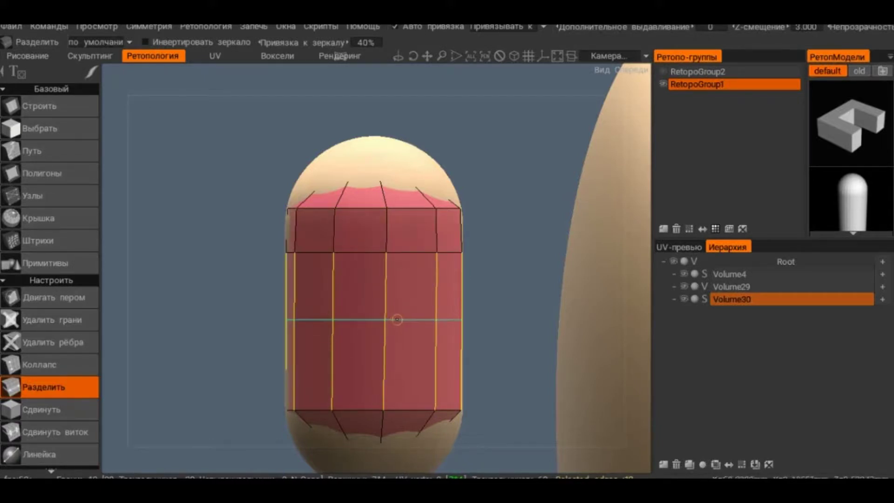
pyautogui.hotkey('ctrl', 'z')
pyautogui.hotkey('ctrl', 'z')
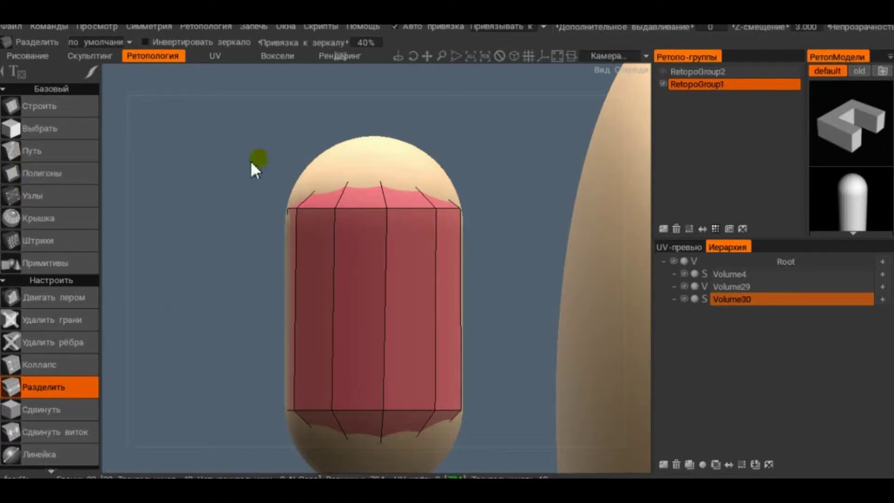
pyautogui.click(54, 124)
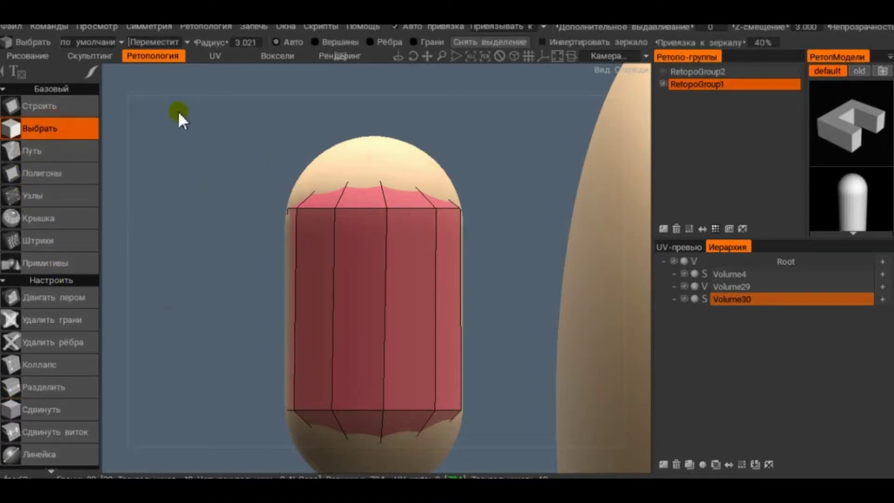
pyautogui.moveTo(90, 72)
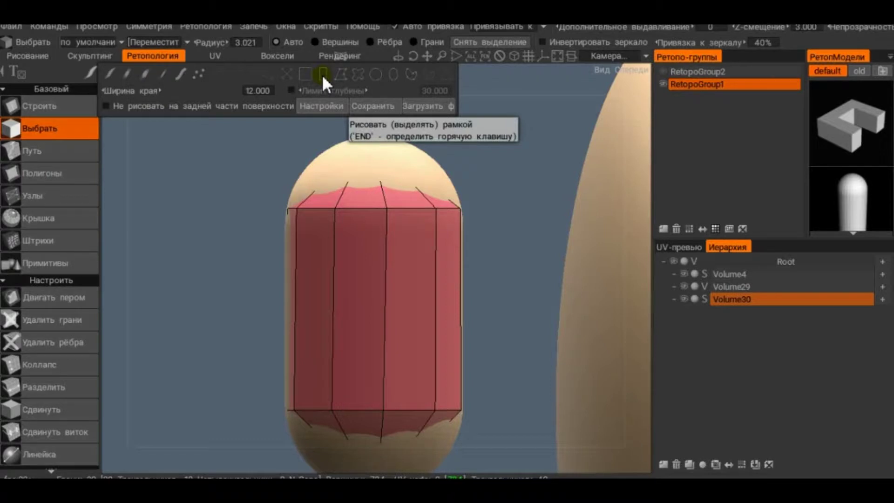
# Step: Use rectangle selection in Грани mode to select top-cap faces and a face ring
pyautogui.click(322, 74)
pyautogui.moveTo(496, 208); pyautogui.dragTo(479, 276, button='middle')
pyautogui.moveTo(495, 268); pyautogui.dragTo(258, 187)
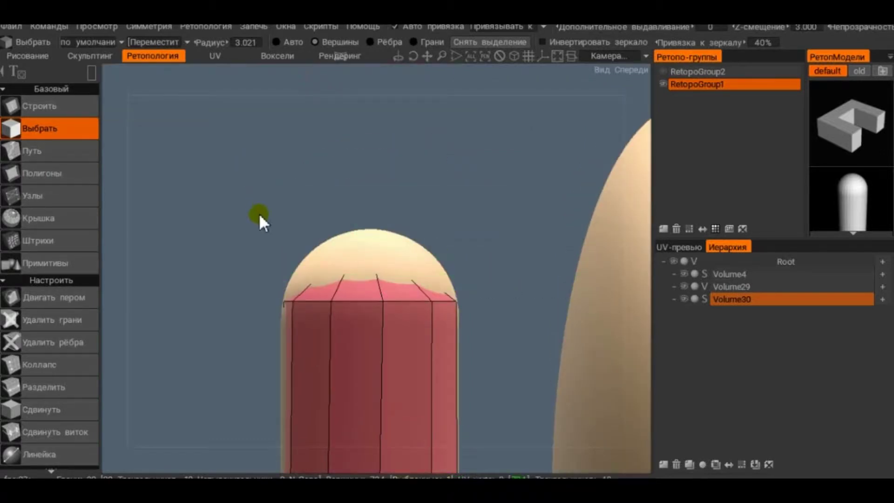
pyautogui.click(442, 47)
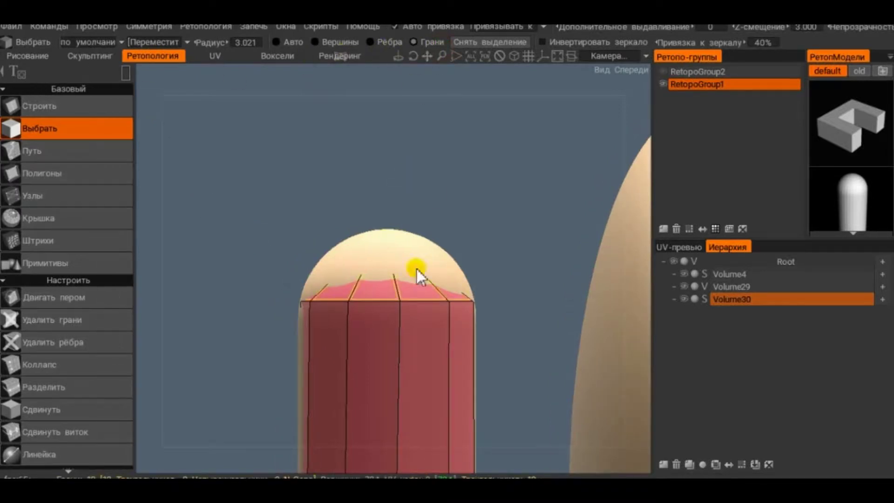
pyautogui.click(389, 273)
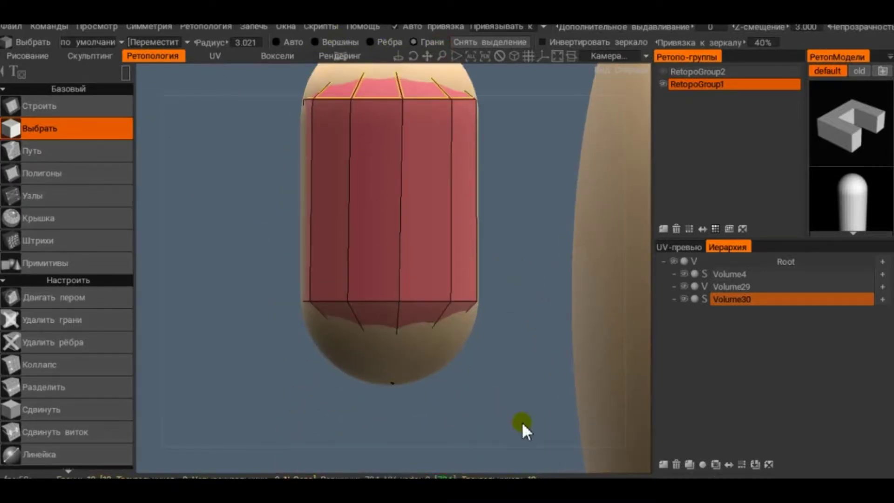
pyautogui.doubleClick(298, 337)
pyautogui.moveTo(488, 216); pyautogui.dragTo(484, 284, button='middle')
pyautogui.scroll(-2, 459, 240)
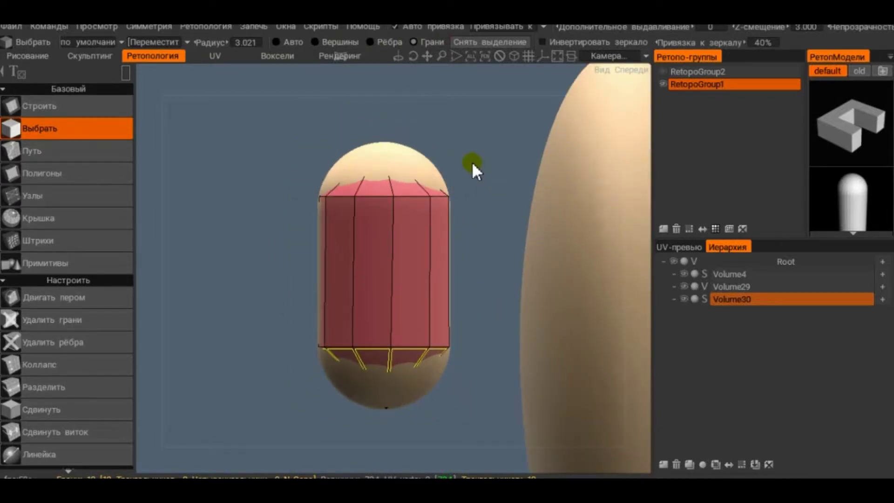
pyautogui.moveTo(469, 175); pyautogui.dragTo(286, 122)
# Step: Clear the face selection by clicking empty space
pyautogui.scroll(-3, 54, 292)
pyautogui.scroll(-3, 54, 293)
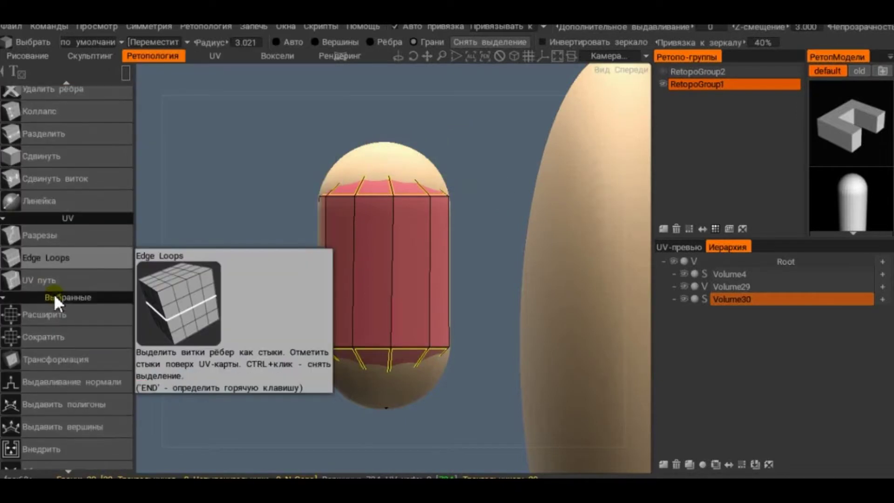
pyautogui.scroll(-1, 54, 293)
pyautogui.scroll(-2, 54, 293)
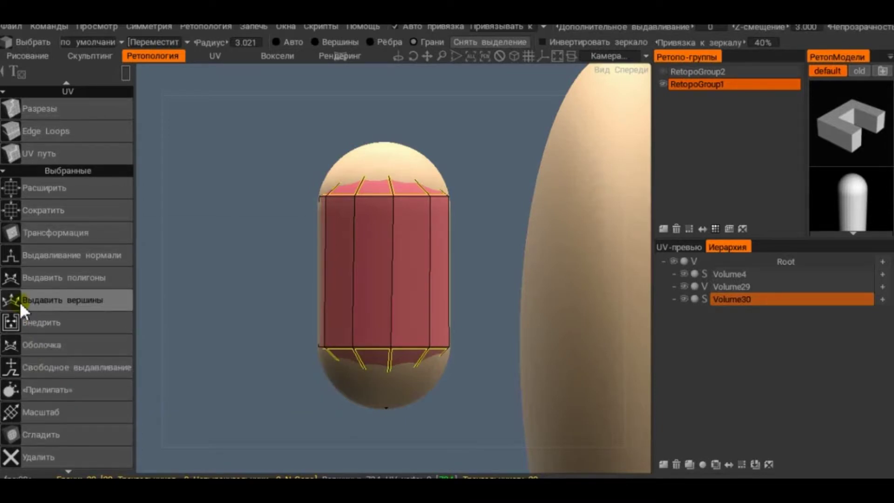
pyautogui.scroll(-4, 32, 294)
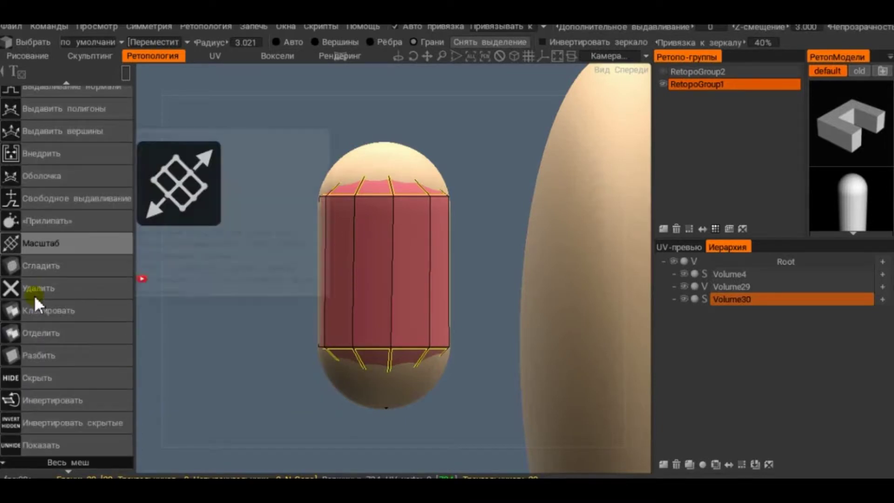
pyautogui.click(328, 115)
# Step: In Рёбра mode, box-select the top and bottom caps' fan edges
pyautogui.click(369, 44)
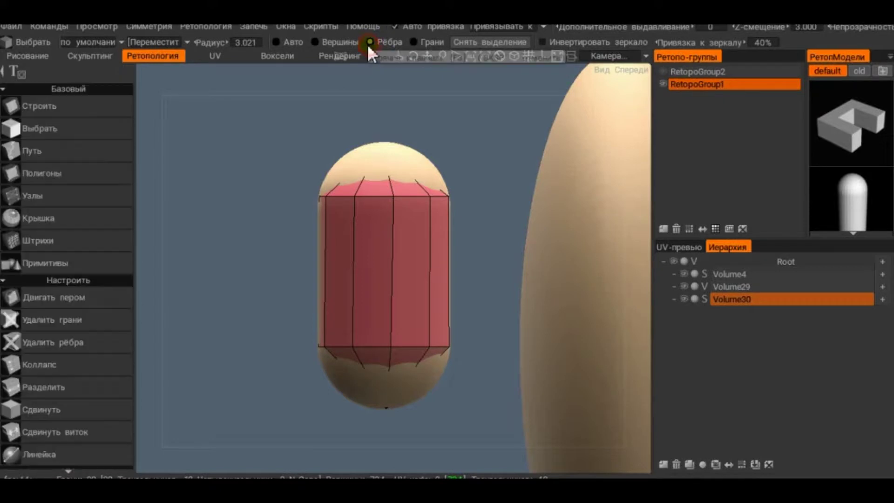
pyautogui.moveTo(475, 166); pyautogui.dragTo(284, 122)
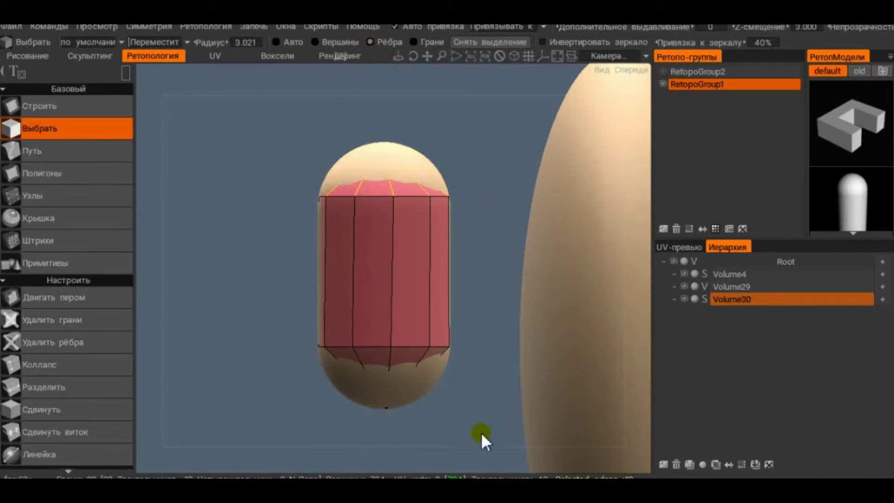
pyautogui.moveTo(414, 420); pyautogui.dragTo(294, 370)
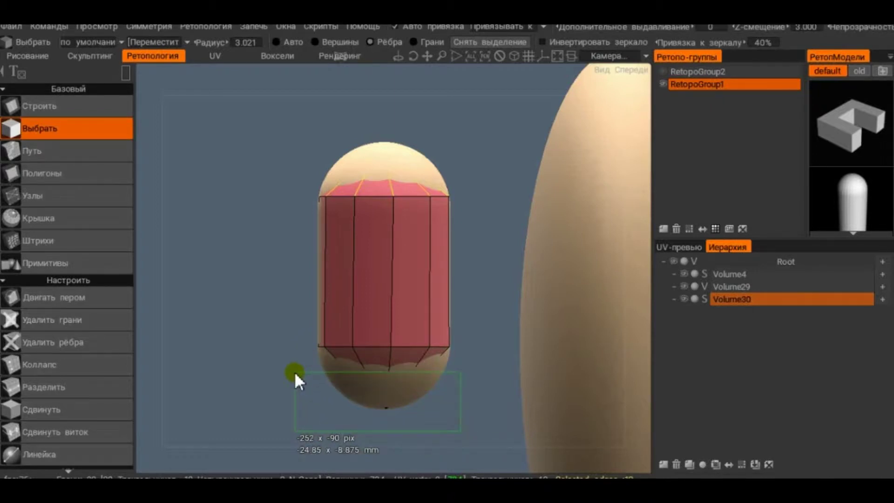
pyautogui.moveTo(295, 372); pyautogui.dragTo(292, 372)
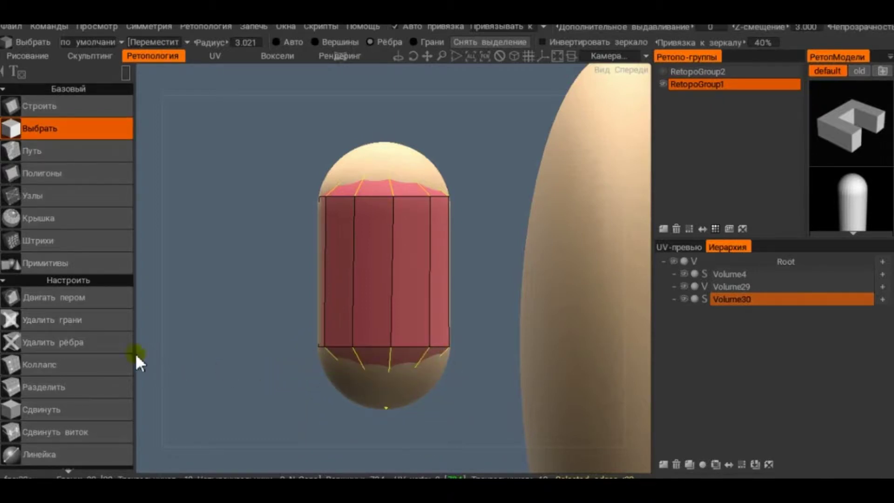
# Step: Scroll the tool panel and choose the Разделить (Split) tool
pyautogui.scroll(-3, 101, 350)
pyautogui.scroll(-4, 101, 350)
pyautogui.scroll(-3, 81, 389)
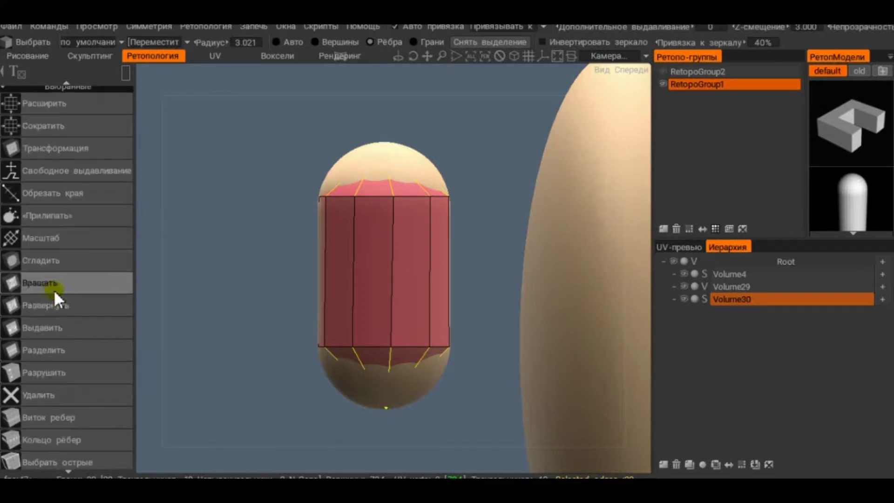
pyautogui.click(58, 343)
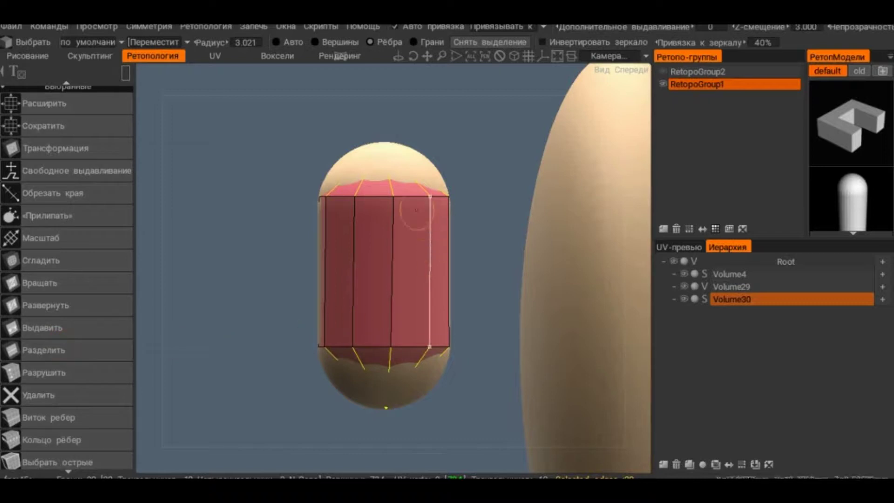
pyautogui.scroll(1, 419, 137)
pyautogui.scroll(1, 433, 261)
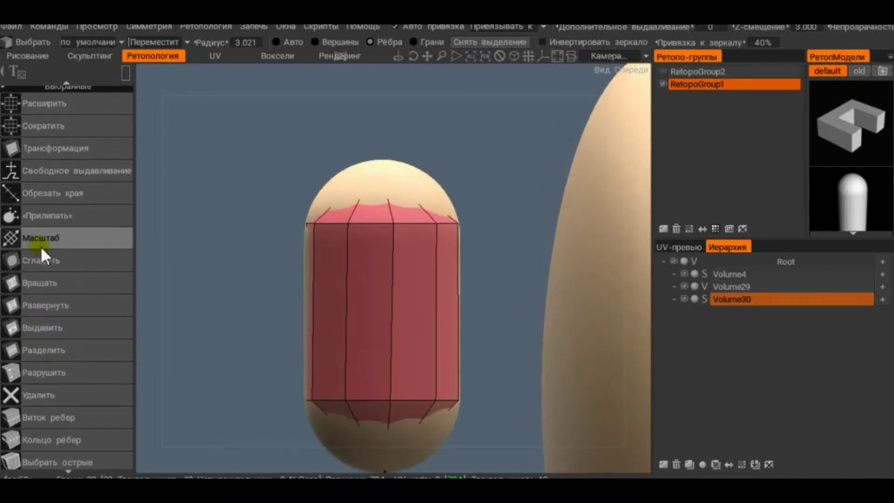
pyautogui.scroll(2, 41, 246)
pyautogui.scroll(3, 42, 191)
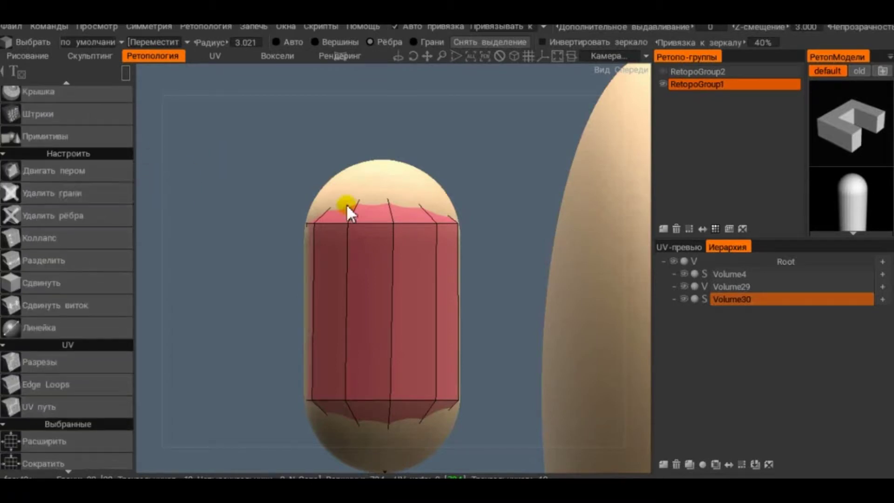
pyautogui.click(451, 185)
pyautogui.scroll(-3, 62, 322)
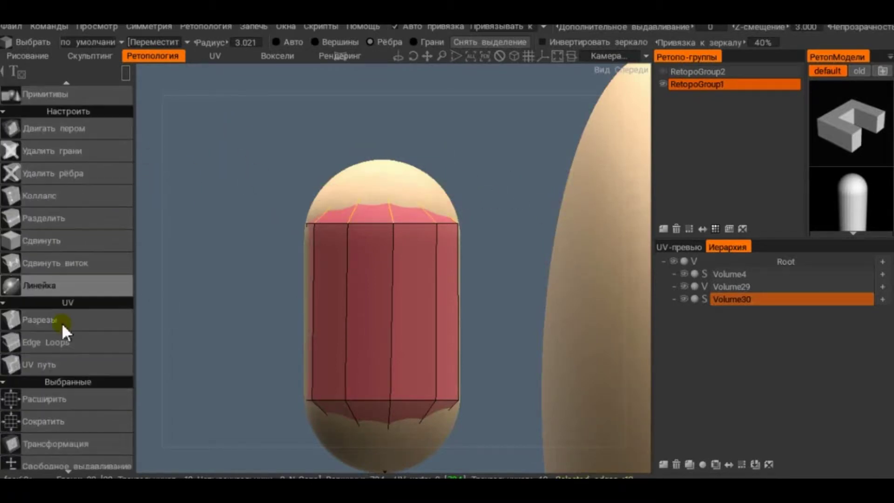
pyautogui.scroll(-5, 62, 326)
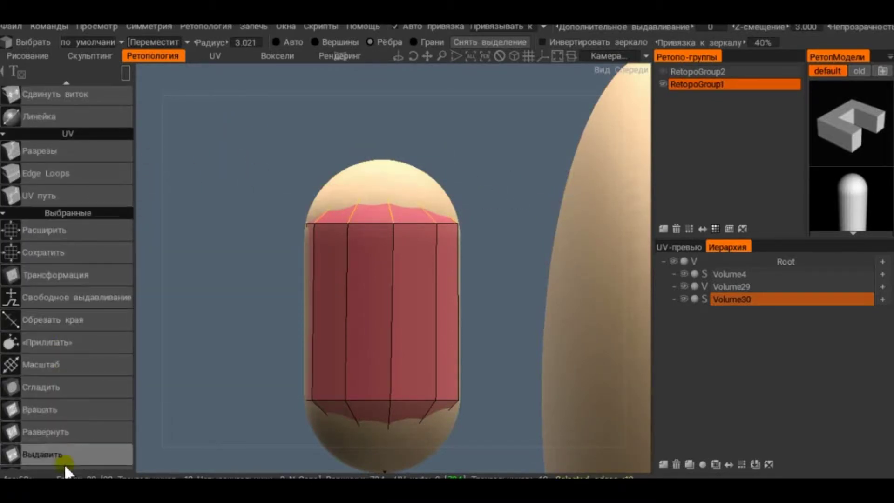
pyautogui.scroll(-3, 64, 461)
# Step: Split the top cap into an edge ring around a central pole, then orbit to inspect
pyautogui.click(64, 353)
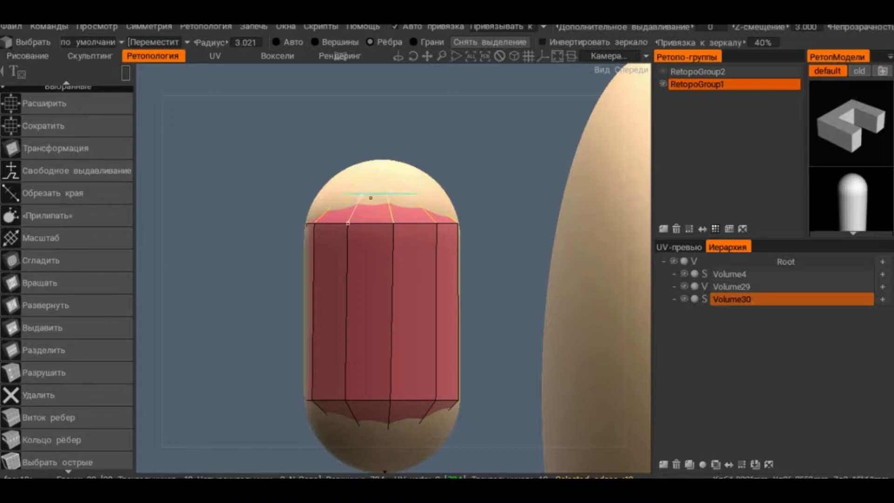
pyautogui.click(371, 197)
pyautogui.moveTo(459, 155); pyautogui.dragTo(441, 274)
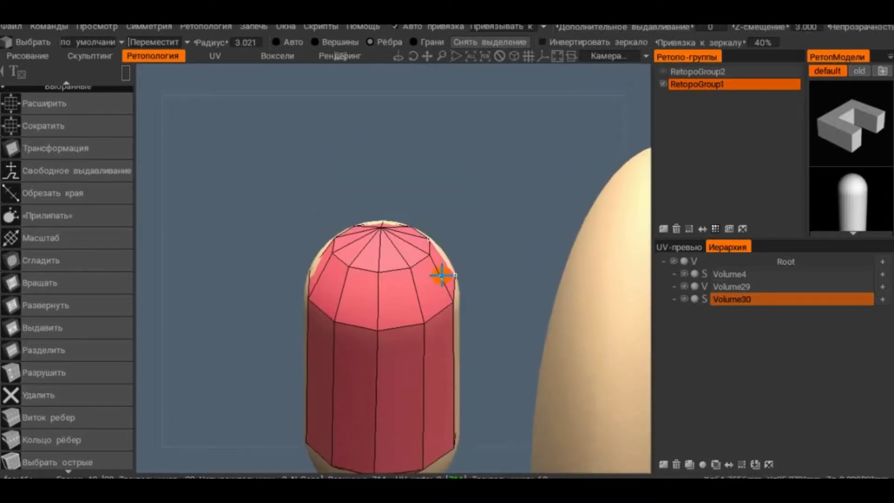
pyautogui.moveTo(469, 245); pyautogui.dragTo(325, 363)
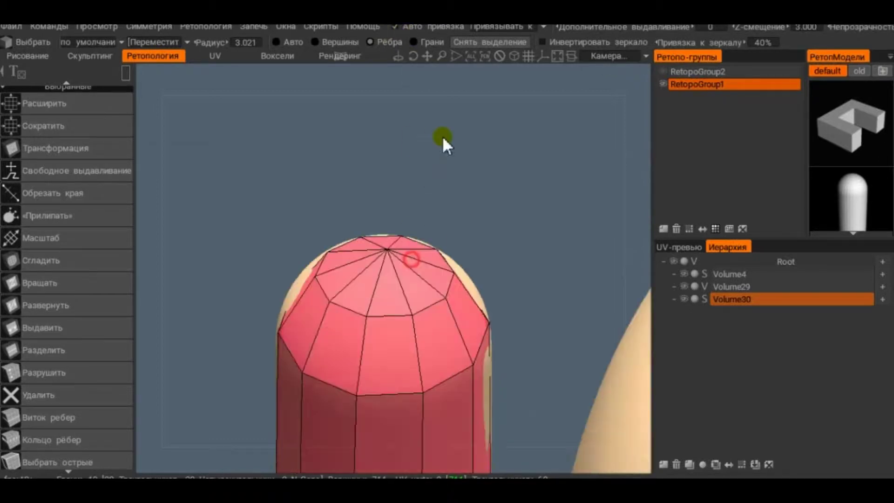
pyautogui.moveTo(443, 136); pyautogui.dragTo(433, 56)
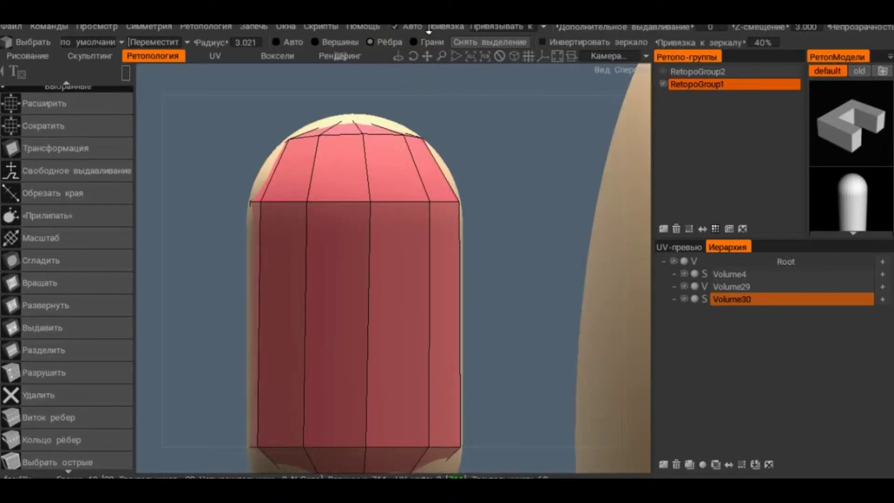
# Step: Turn off automatic snapping and select the bottom cap's edges converging on the tip
pyautogui.click(426, 26)
pyautogui.moveTo(381, 242); pyautogui.dragTo(373, 342)
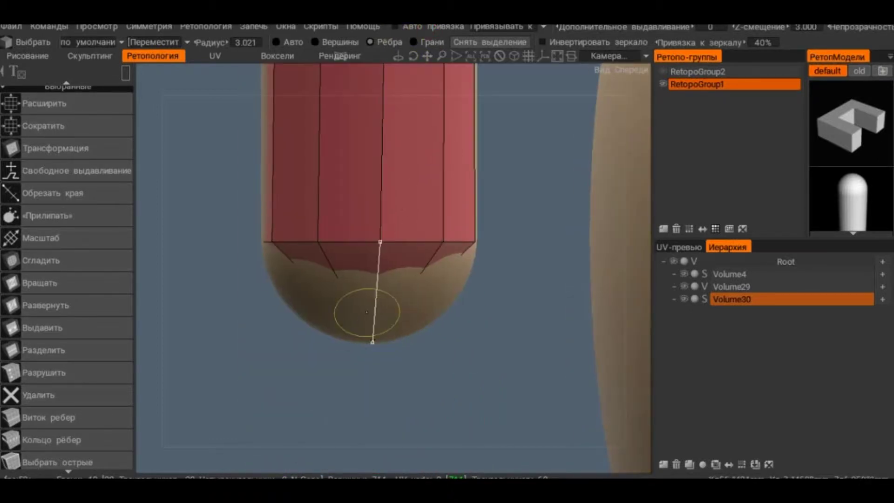
pyautogui.moveTo(463, 409); pyautogui.dragTo(261, 312)
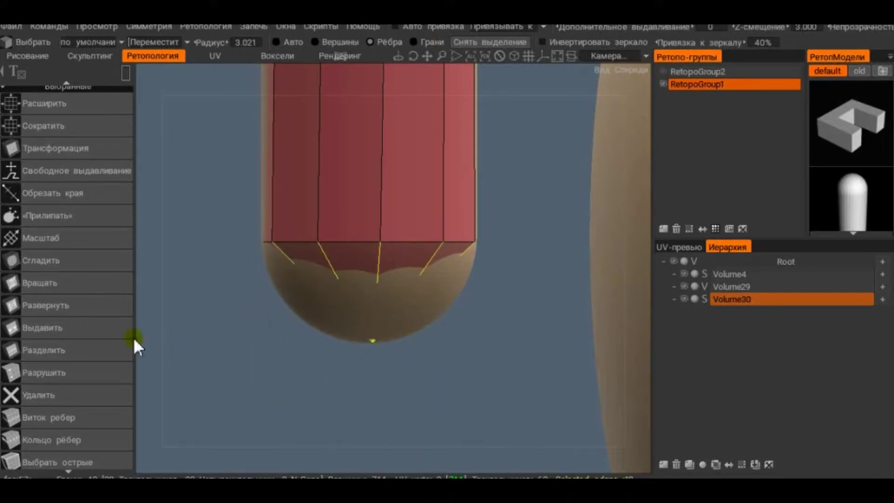
# Step: Split a new edge loop across the bottom cap just below the cylinder rim
pyautogui.scroll(-4, 38, 401)
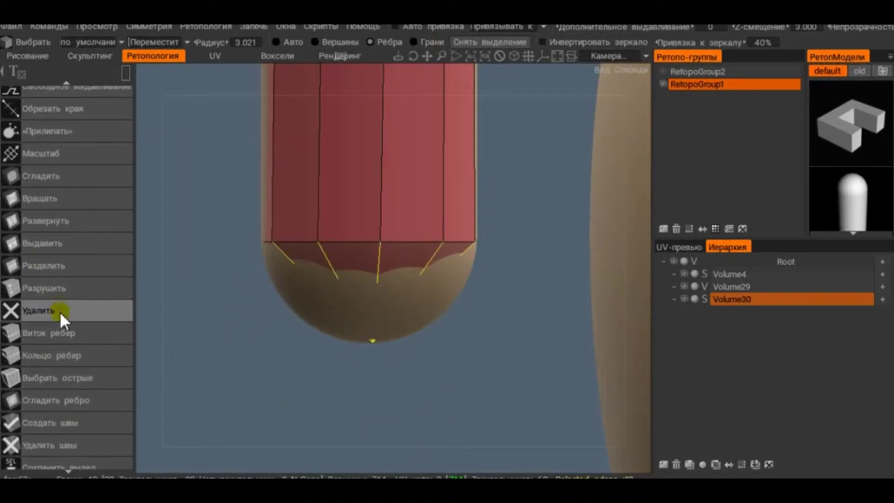
pyautogui.click(65, 263)
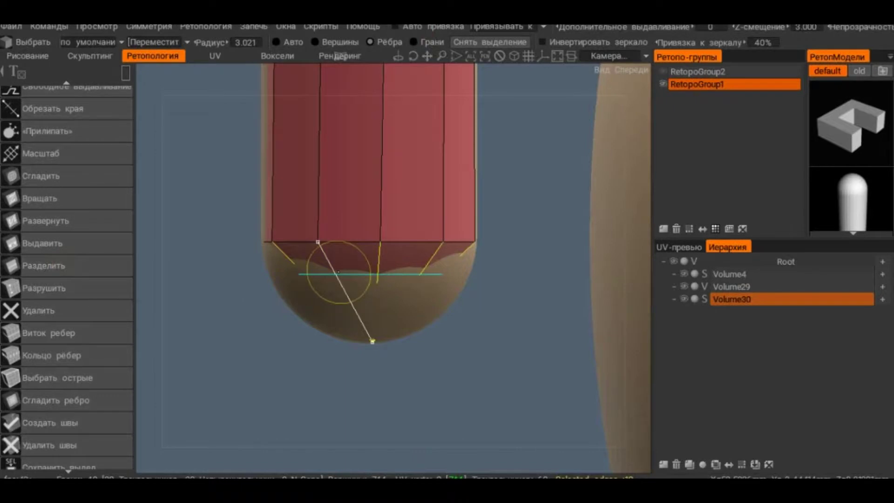
pyautogui.click(339, 272)
pyautogui.moveTo(516, 275)
pyautogui.mouseDown()
pyautogui.moveTo(489, 205)
pyautogui.moveTo(479, 225)
pyautogui.moveTo(483, 295)
pyautogui.moveTo(450, 316)
pyautogui.mouseUp()
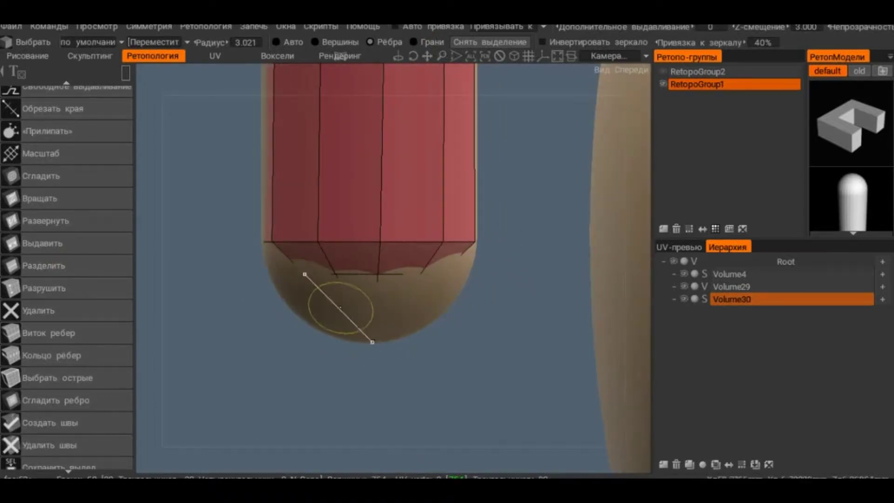
pyautogui.scroll(5, 44, 259)
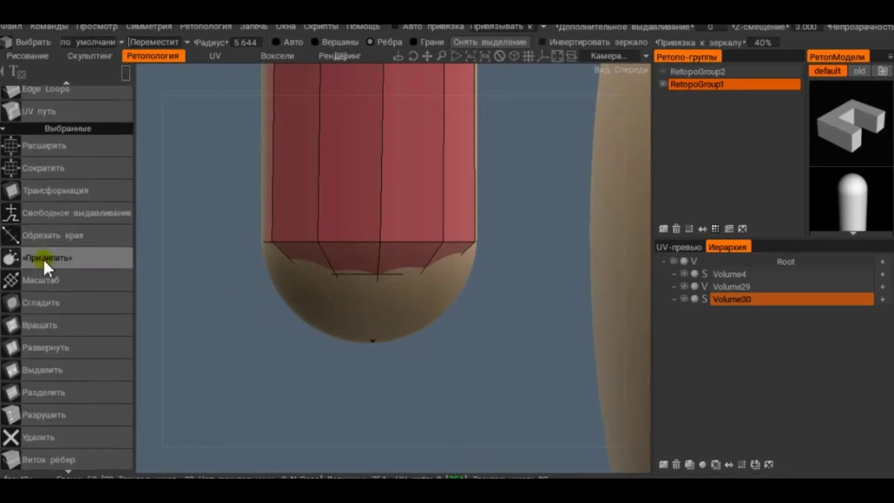
pyautogui.scroll(5, 51, 252)
pyautogui.scroll(5, 51, 251)
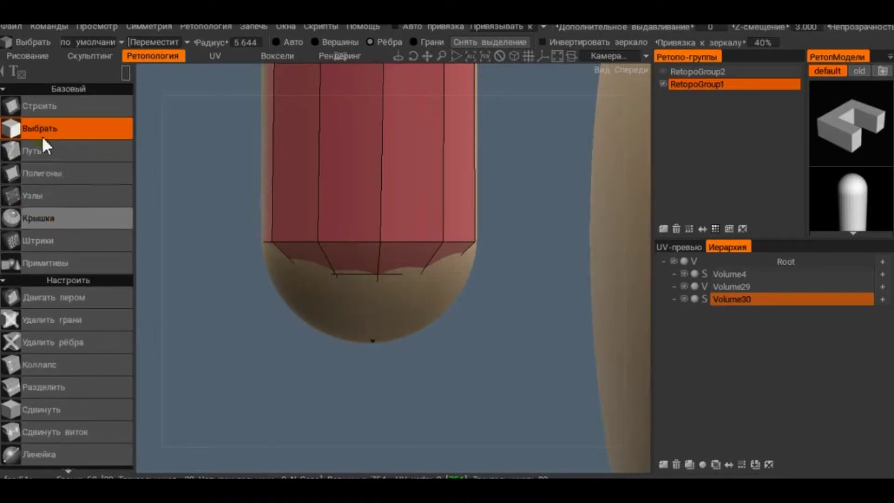
# Step: Box-select the new loop's vertices in Вершины mode and stick them to the sculpt with «Прилипать»
pyautogui.click(320, 41)
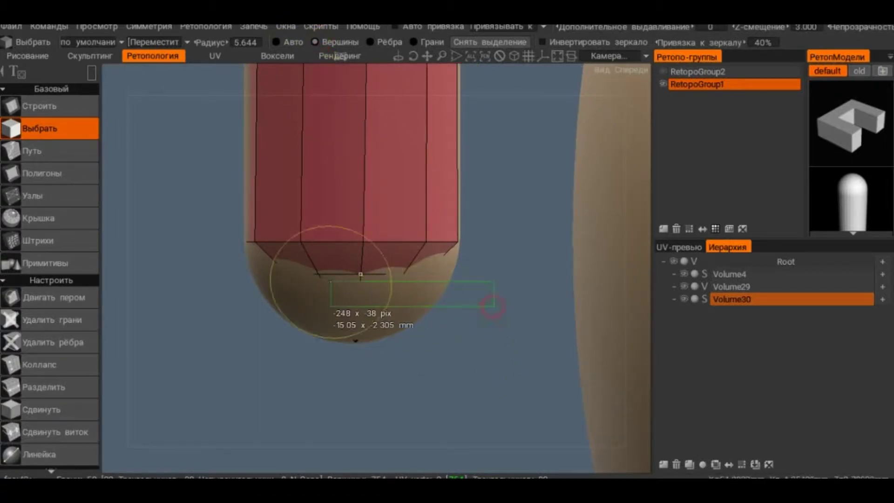
pyautogui.moveTo(499, 300); pyautogui.dragTo(185, 255)
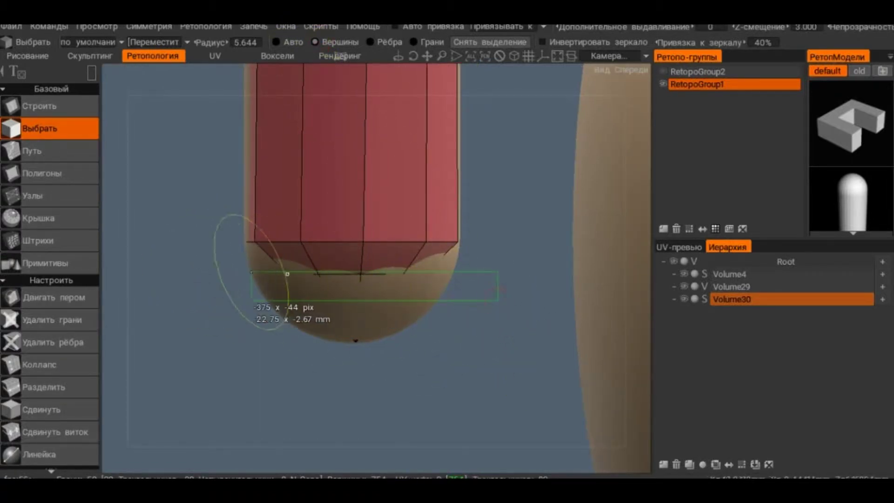
pyautogui.scroll(-3, 10, 416)
pyautogui.scroll(-3, 9, 409)
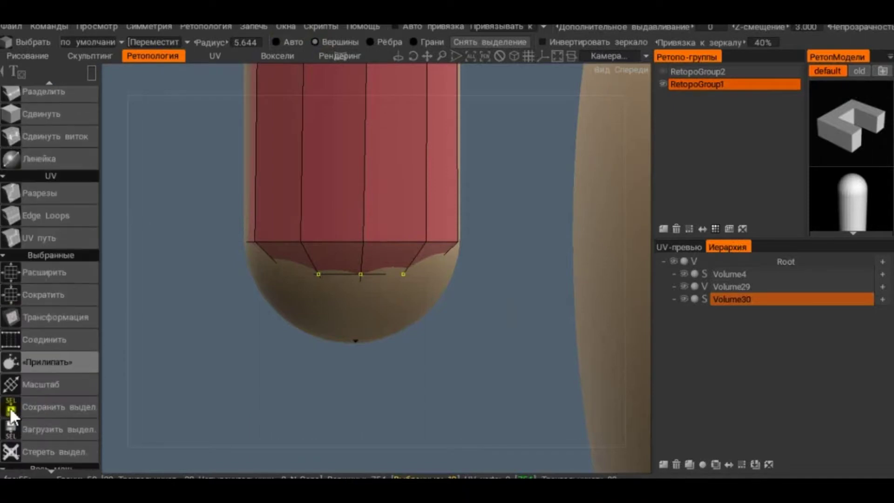
pyautogui.scroll(-2, 28, 373)
pyautogui.click(46, 279)
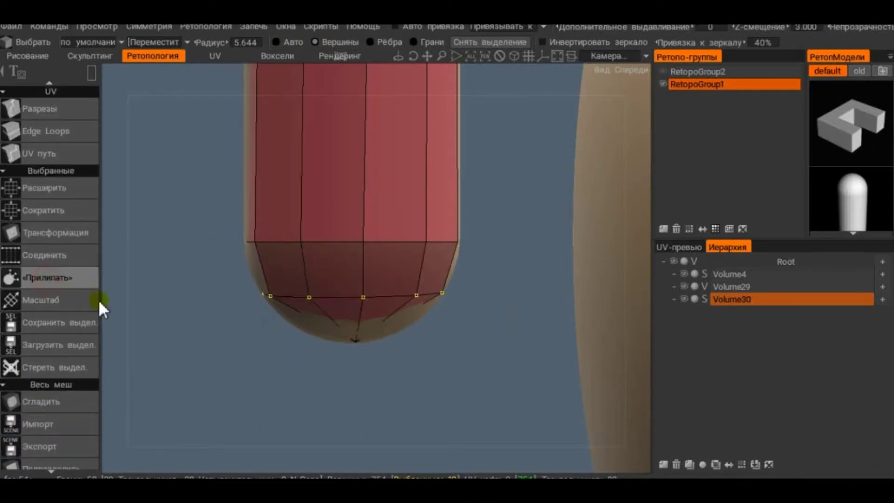
pyautogui.moveTo(390, 377); pyautogui.dragTo(410, 408)
pyautogui.click(410, 408)
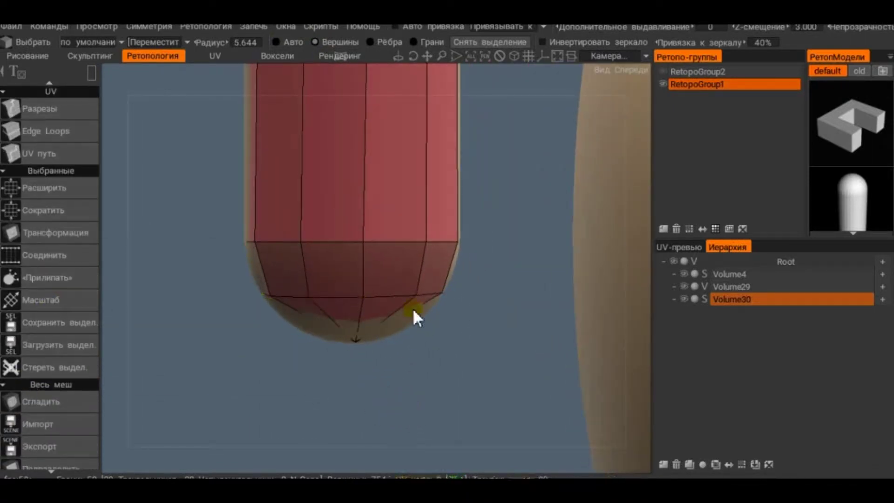
# Step: Compare two other Привязывать к snapping modes with «Прилипать», undoing after each try
pyautogui.hotkey('ctrl', 'z')
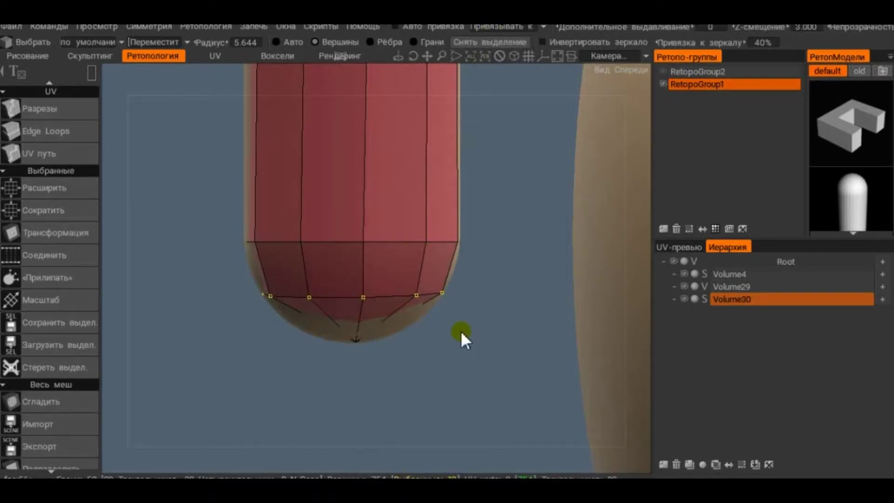
pyautogui.hotkey('ctrl', 'z')
pyautogui.click(496, 26)
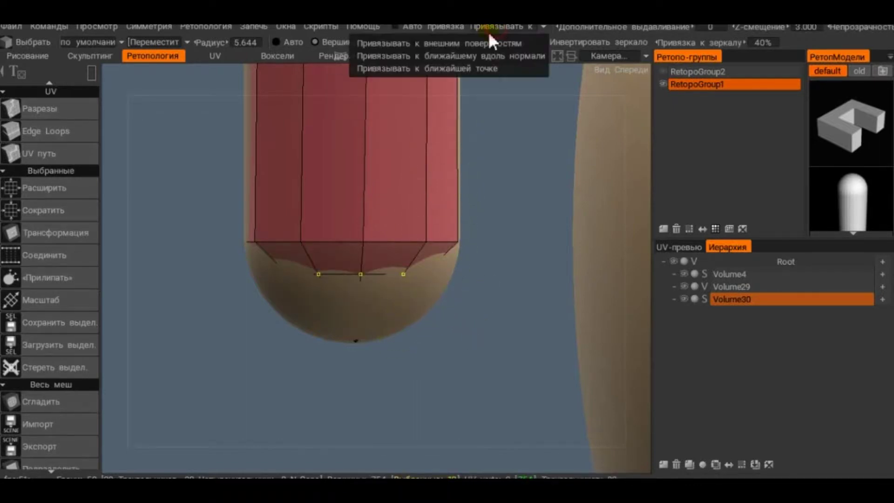
pyautogui.click(456, 41)
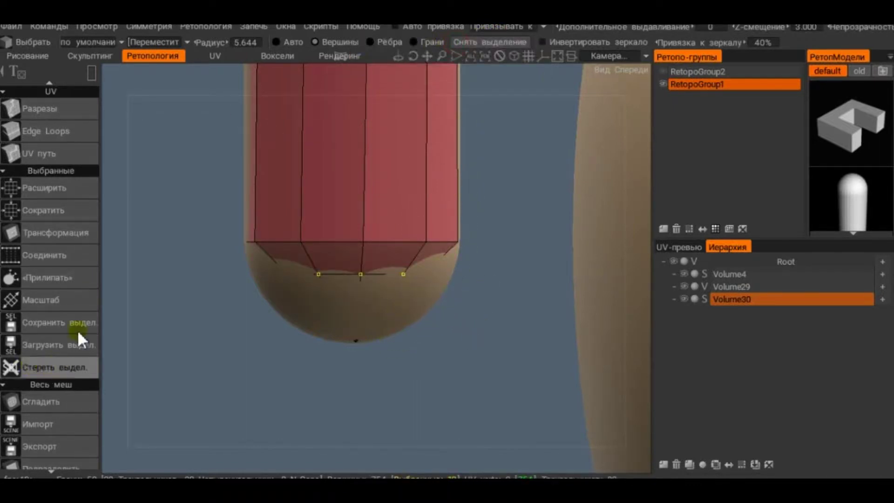
pyautogui.click(54, 274)
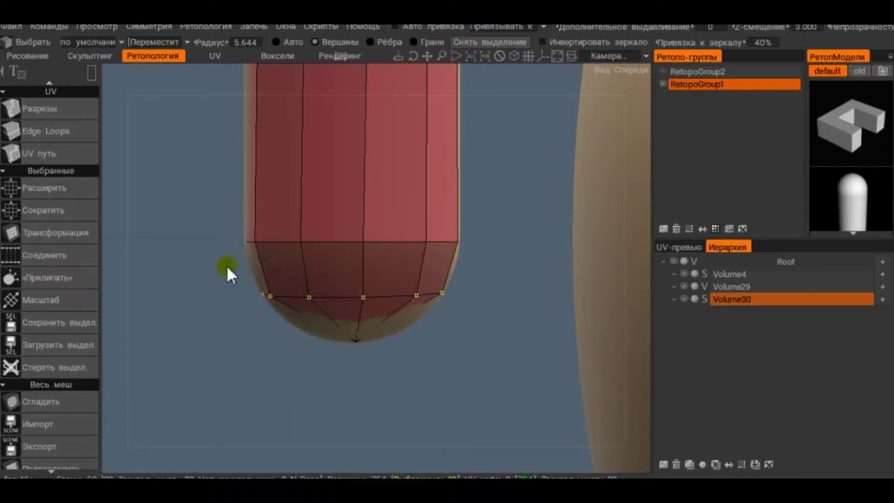
pyautogui.hotkey('ctrl', 'z')
pyautogui.click(502, 28)
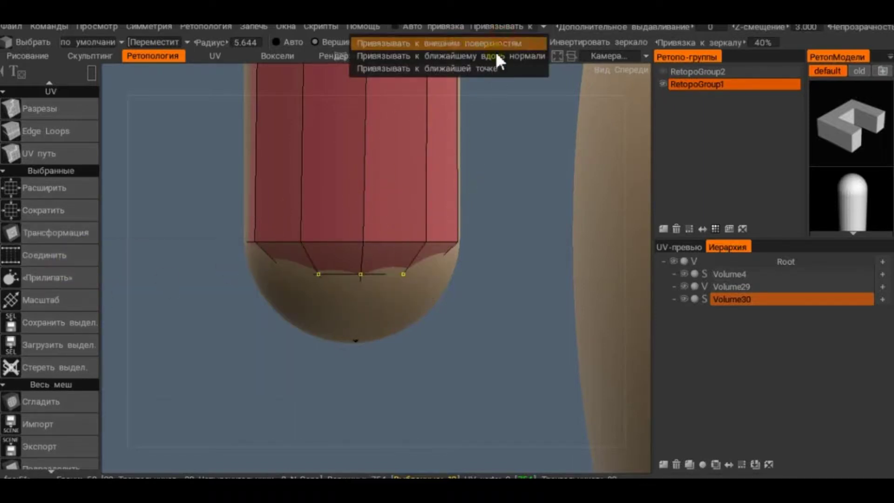
pyautogui.click(496, 52)
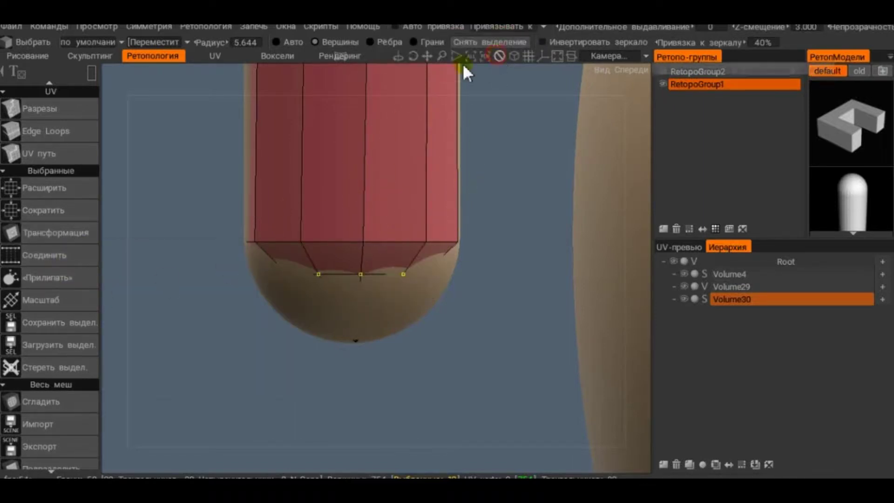
pyautogui.click(69, 272)
pyautogui.hotkey('ctrl', 'z')
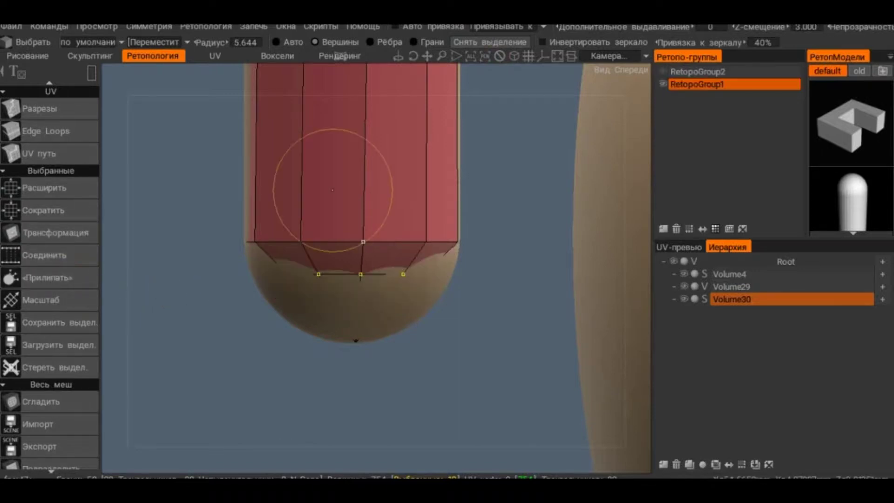
# Step: Snap the cap rings with nearest-point snapping and restore the bottom pole fan
pyautogui.click(494, 30)
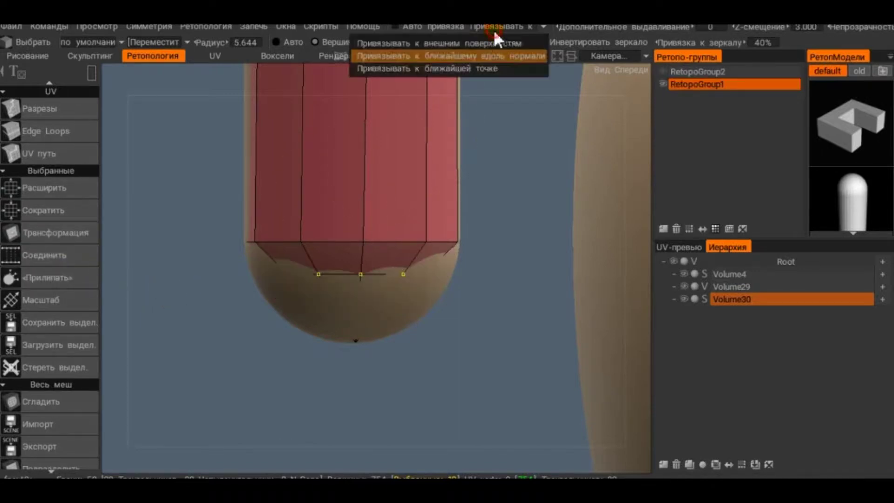
pyautogui.click(474, 68)
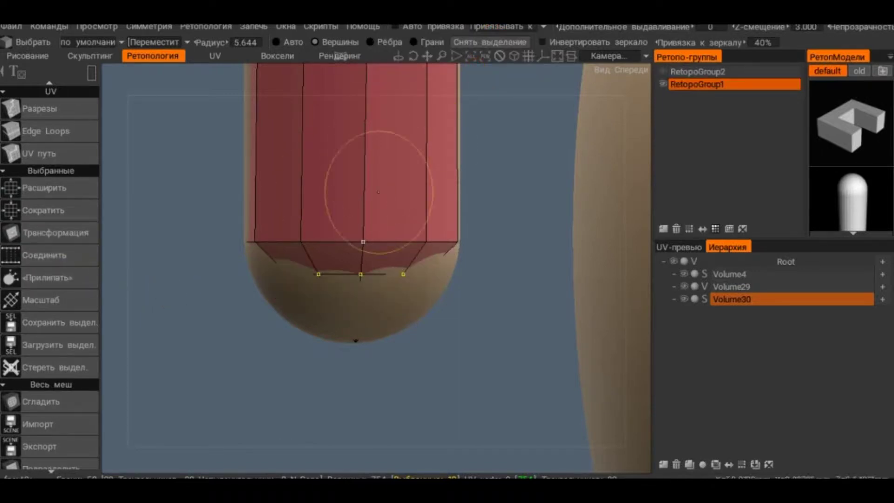
pyautogui.click(69, 275)
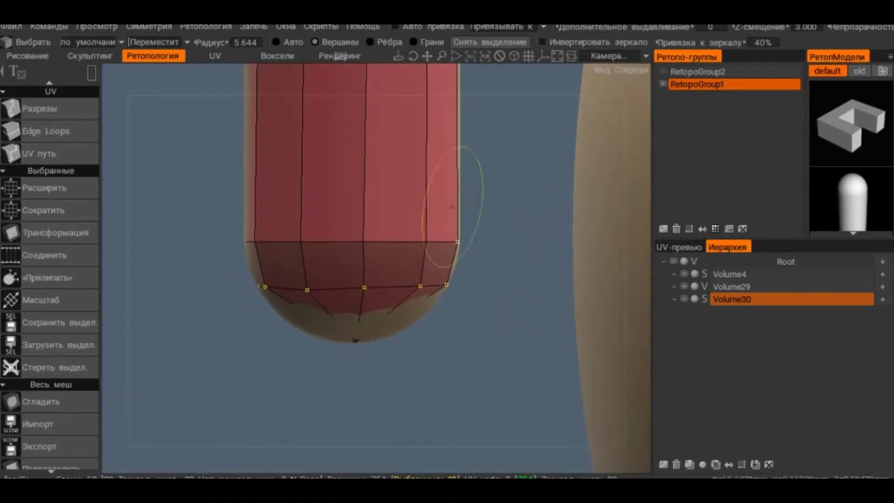
pyautogui.click(392, 444)
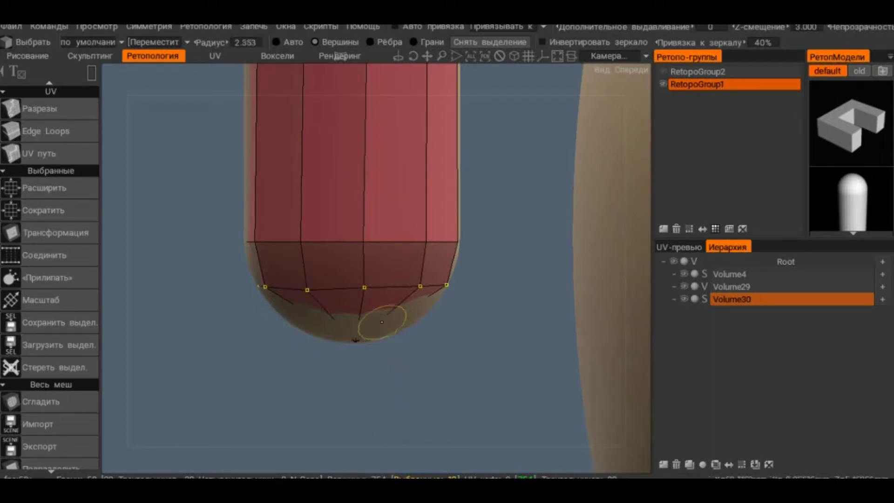
pyautogui.hotkey('ctrl', 'z')
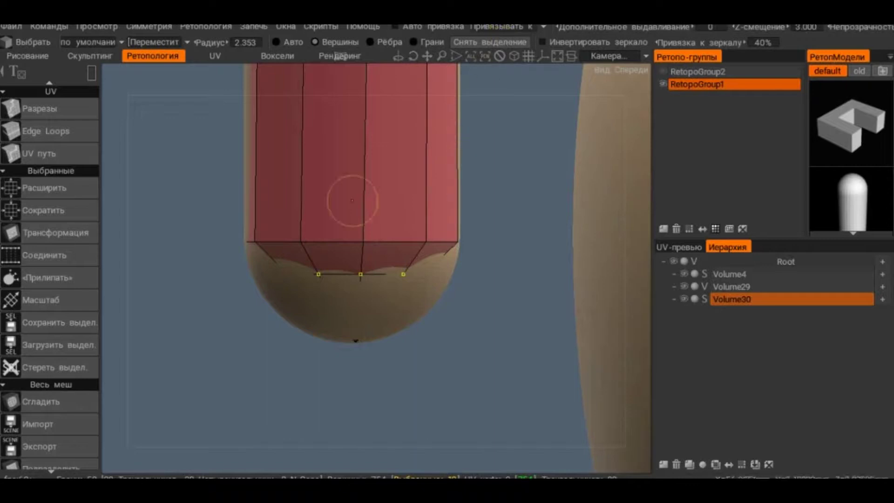
pyautogui.click(60, 278)
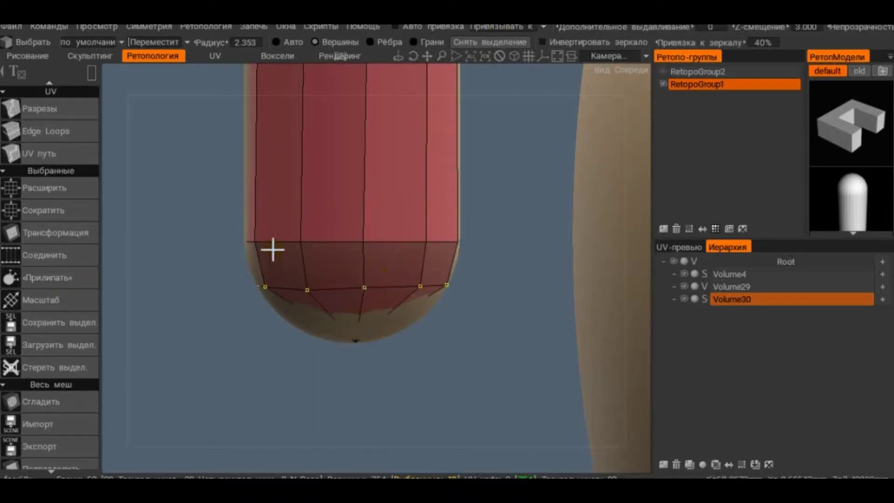
pyautogui.moveTo(296, 180)
pyautogui.mouseDown()
pyautogui.moveTo(181, 228)
pyautogui.moveTo(246, 242)
pyautogui.mouseUp()
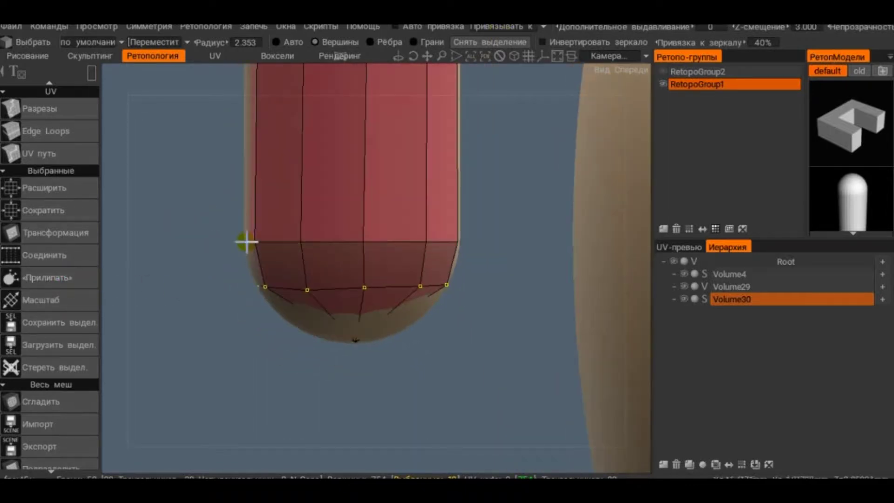
pyautogui.hotkey('ctrl', 'z')
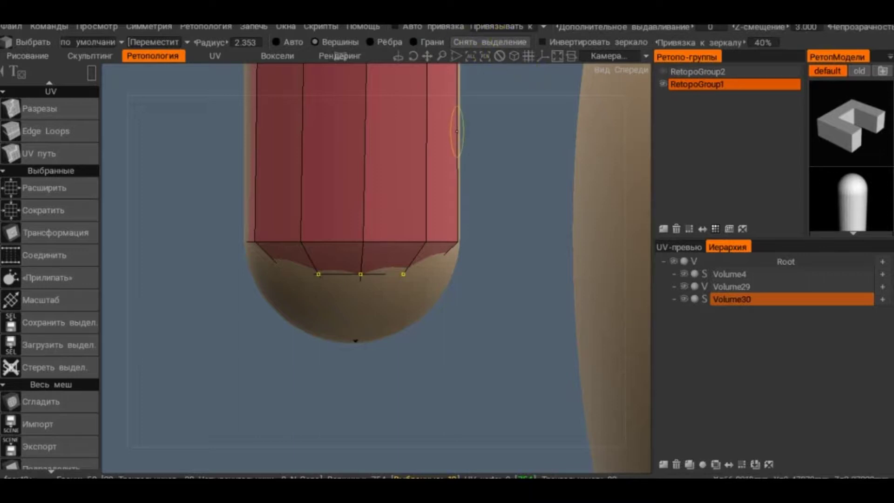
pyautogui.hotkey('ctrl', 'y')
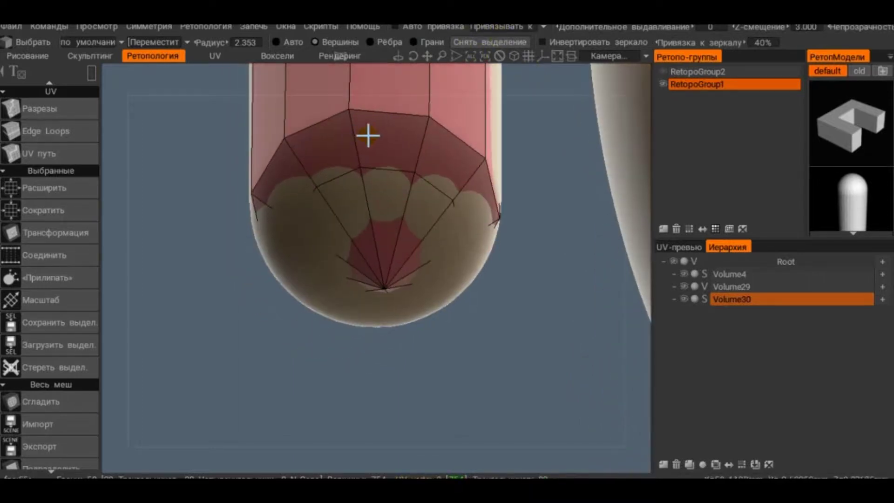
# Step: Snap to 'Привязывать к ближайшему вдоль нормали' and zoom out to view the whole retopo capsule
pyautogui.click(507, 29)
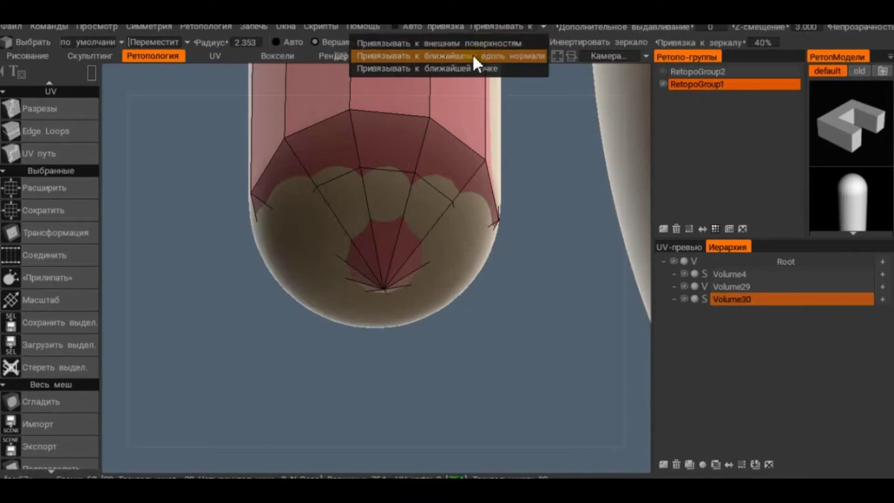
pyautogui.click(471, 49)
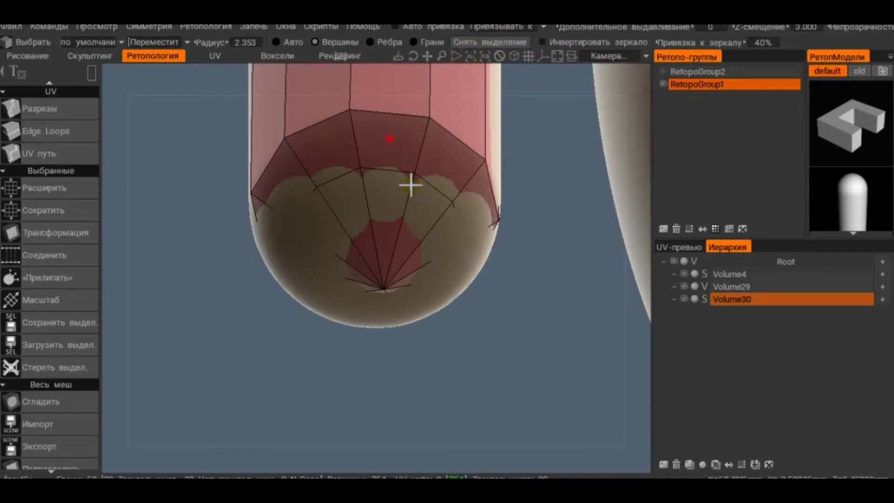
pyautogui.keyDown('alt'); pyautogui.moveTo(410, 185); pyautogui.dragTo(428, 230); pyautogui.keyUp('alt')
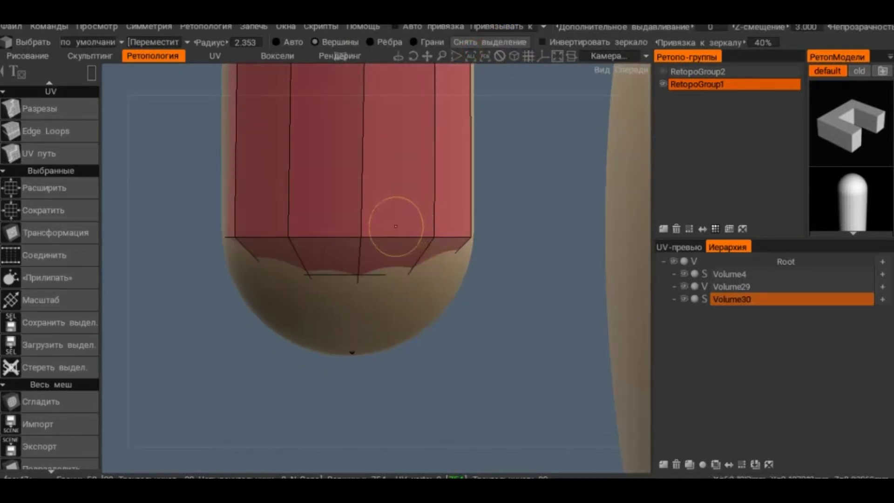
pyautogui.scroll(-4, 405, 271)
pyautogui.scroll(-3, 349, 173)
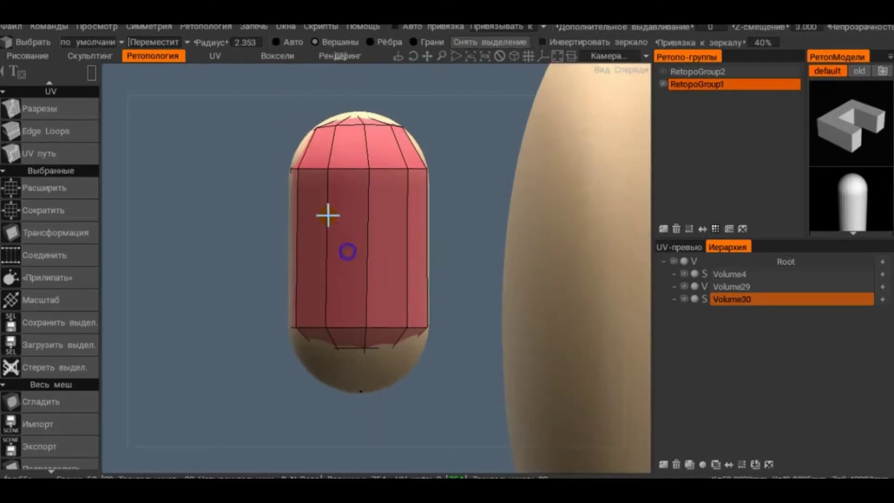
pyautogui.scroll(-2, 326, 214)
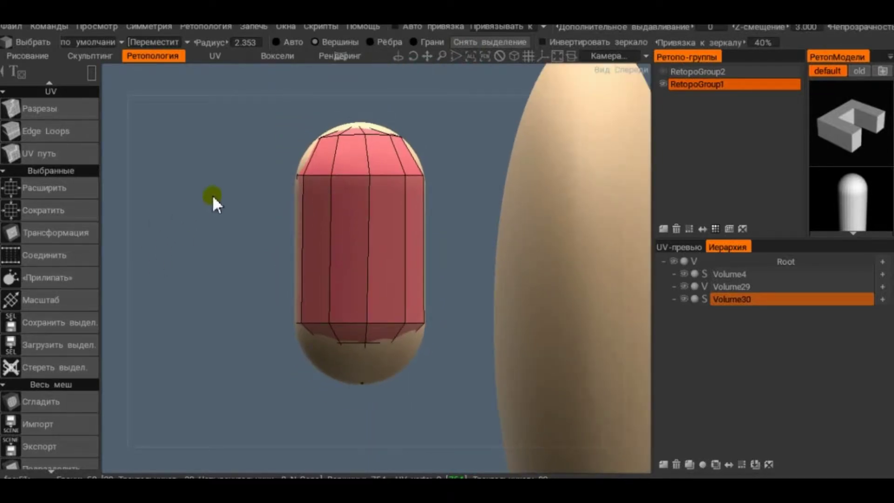
pyautogui.moveTo(242, 179); pyautogui.dragTo(399, 233)
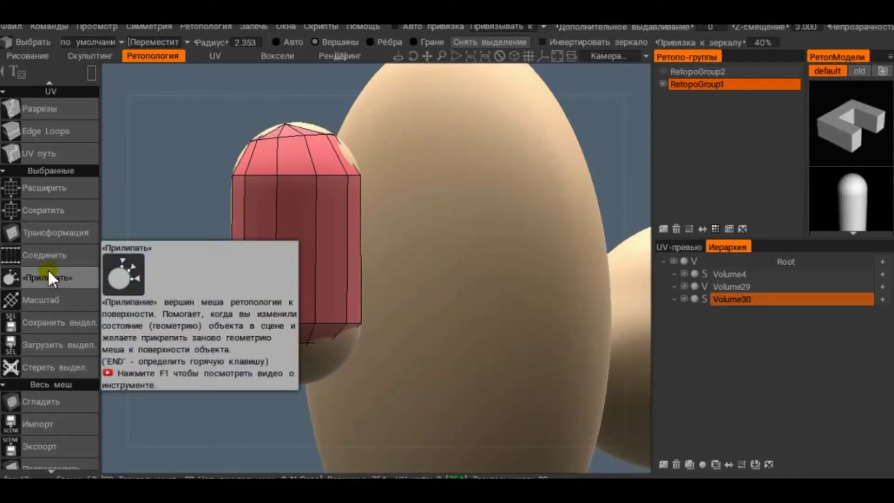
pyautogui.scroll(5, 37, 209)
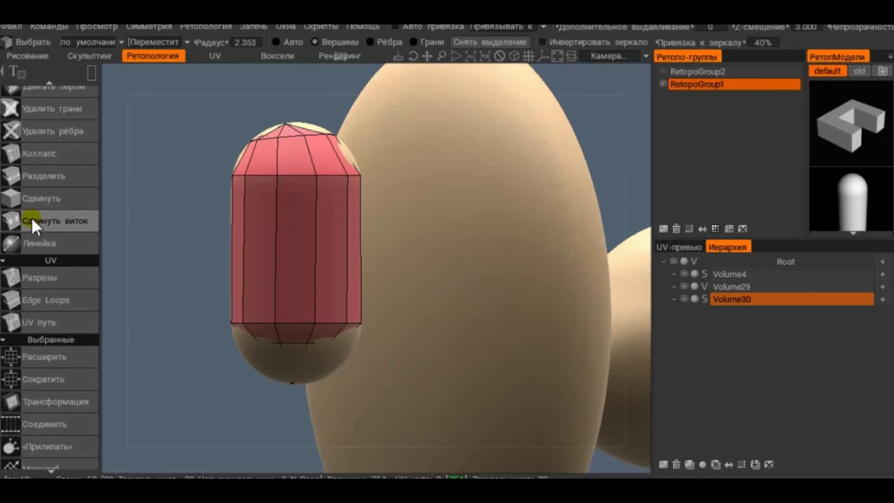
# Step: Split two new edge loops into the capsule's top cap with Авто привязка enabled
pyautogui.click(44, 173)
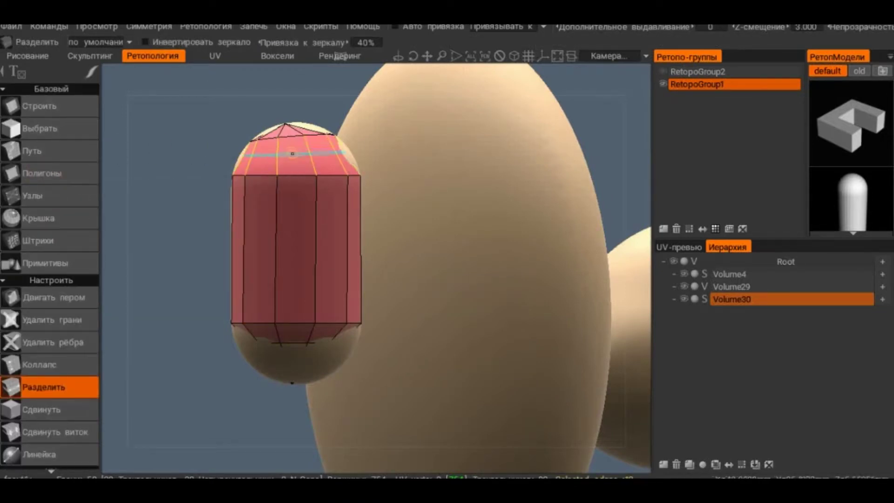
pyautogui.click(293, 153)
pyautogui.moveTo(405, 119); pyautogui.dragTo(303, 130, button='middle')
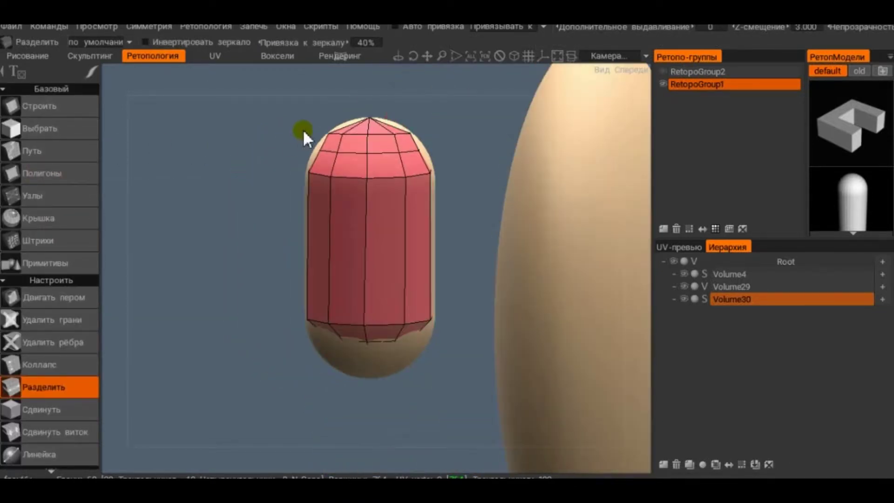
pyautogui.click(395, 28)
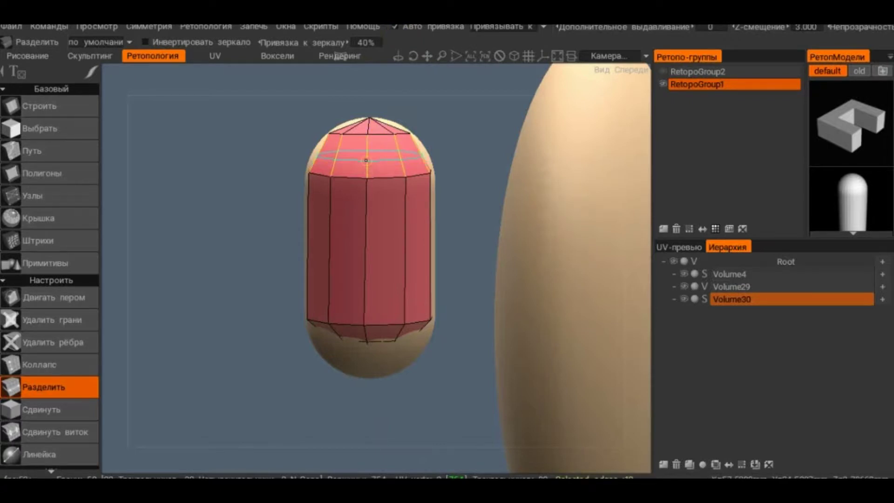
pyautogui.click(366, 160)
pyautogui.moveTo(366, 160)
pyautogui.mouseDown(button='middle')
pyautogui.moveTo(379, 84)
pyautogui.moveTo(435, 116)
pyautogui.moveTo(388, 99)
pyautogui.moveTo(248, 119)
pyautogui.mouseUp(button='middle')
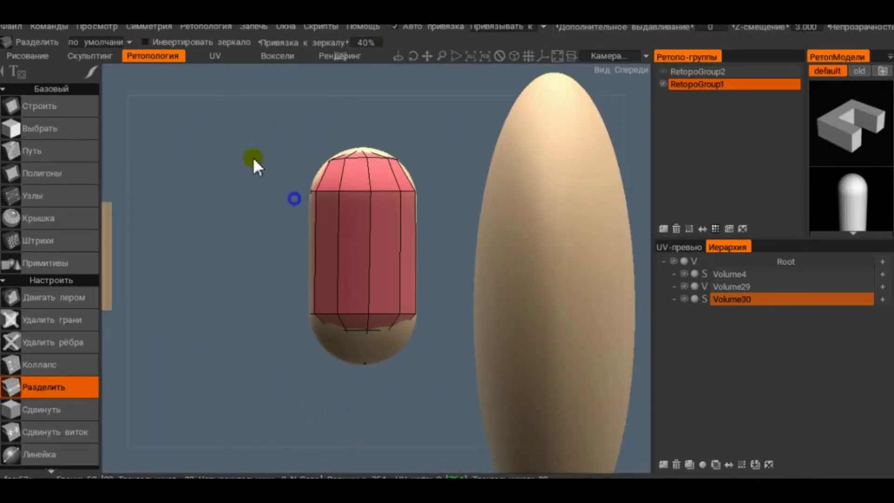
# Step: Tilt the view so the top cap faces up and select all retopo faces
pyautogui.moveTo(253, 157); pyautogui.dragTo(232, 161, button='middle')
pyautogui.moveTo(449, 163); pyautogui.dragTo(423, 190, button='middle')
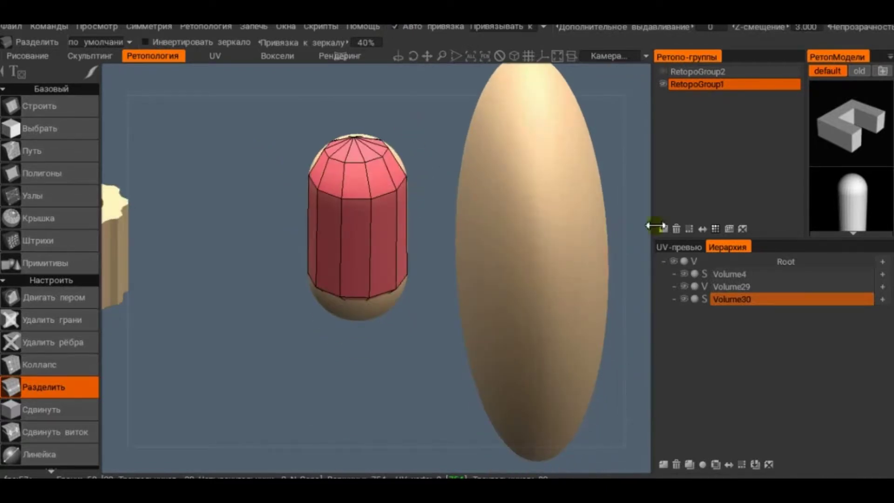
pyautogui.click(712, 229)
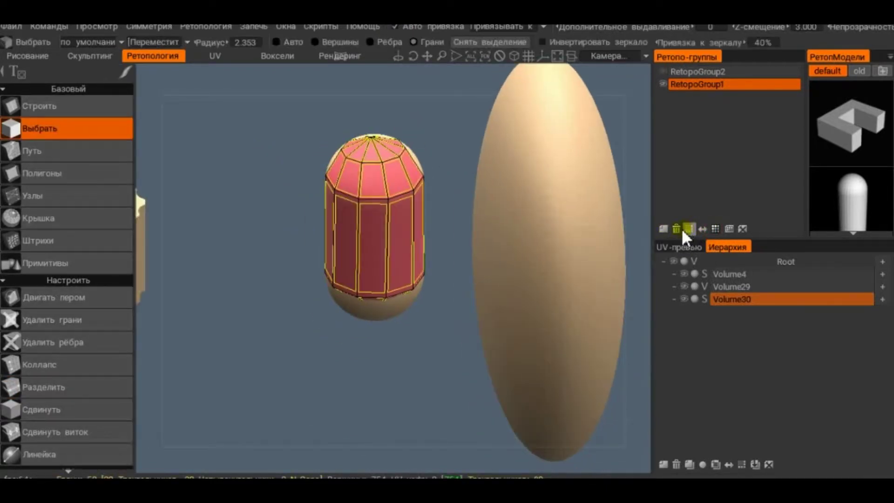
# Step: Subdivide the selected capsule retopo mesh, then inspect its top and bottom caps
pyautogui.click(689, 229)
pyautogui.scroll(5, 425, 266)
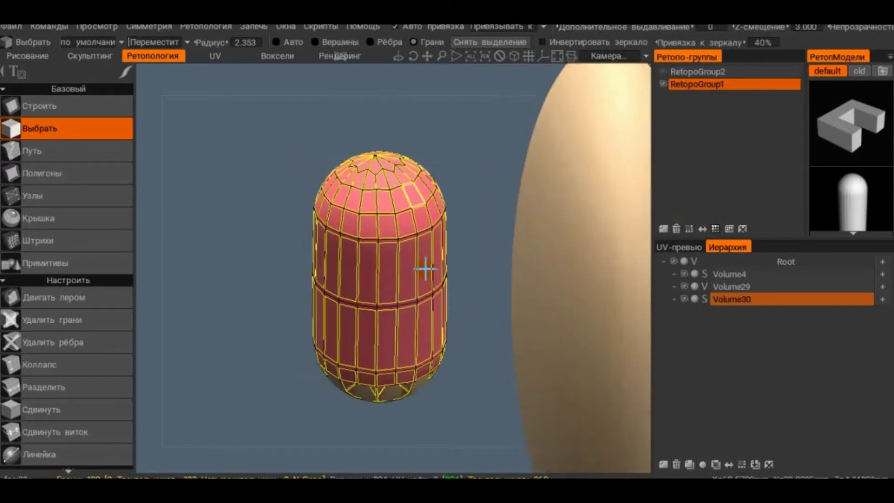
pyautogui.moveTo(515, 214)
pyautogui.mouseDown(button='middle')
pyautogui.moveTo(282, 223)
pyautogui.moveTo(377, 149)
pyautogui.mouseUp(button='middle')
pyautogui.scroll(2, 399, 154)
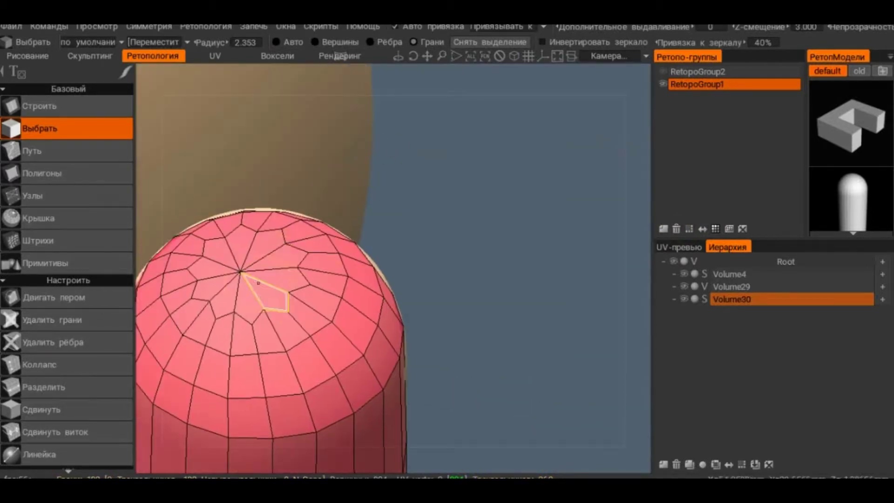
pyautogui.moveTo(240, 275); pyautogui.dragTo(299, 230, button='middle')
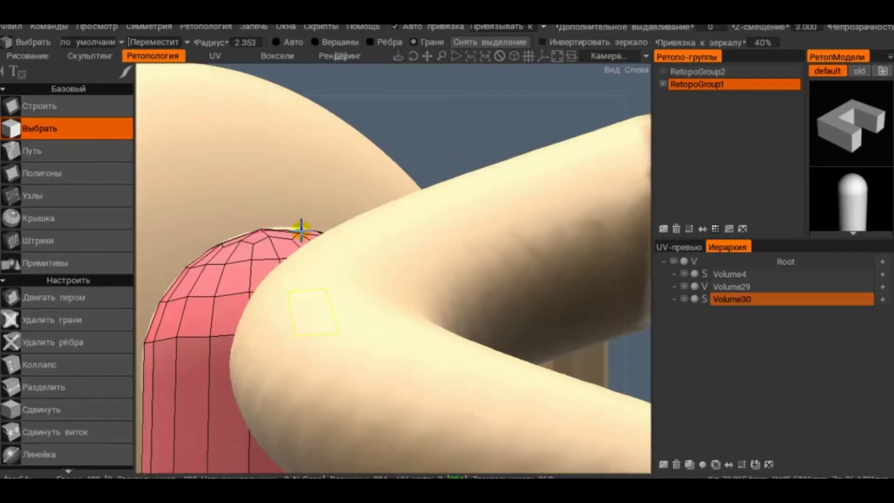
pyautogui.moveTo(259, 287)
pyautogui.mouseDown(button='middle')
pyautogui.moveTo(255, 214)
pyautogui.moveTo(369, 150)
pyautogui.moveTo(426, 259)
pyautogui.moveTo(367, 214)
pyautogui.moveTo(360, 265)
pyautogui.moveTo(330, 158)
pyautogui.moveTo(255, 171)
pyautogui.moveTo(351, 186)
pyautogui.moveTo(289, 222)
pyautogui.moveTo(326, 224)
pyautogui.mouseUp(button='middle')
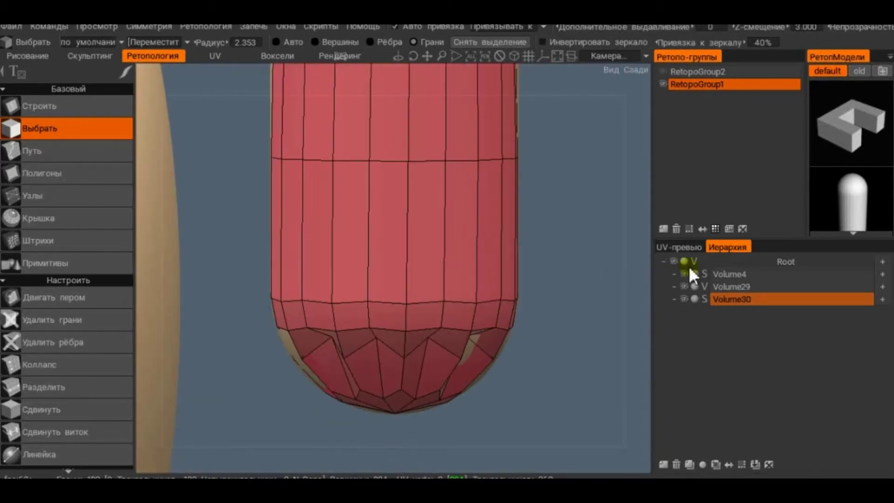
# Step: Select all retopo faces and apply Сгладить (Smooth) from the Выбранные section
pyautogui.click(716, 228)
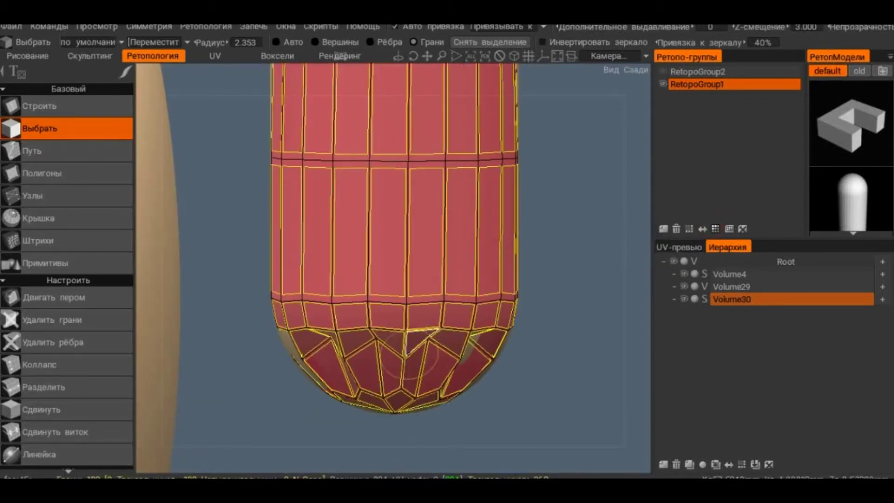
pyautogui.scroll(-3, 110, 328)
pyautogui.scroll(-1, 83, 335)
pyautogui.scroll(-3, 82, 335)
pyautogui.scroll(-1, 82, 345)
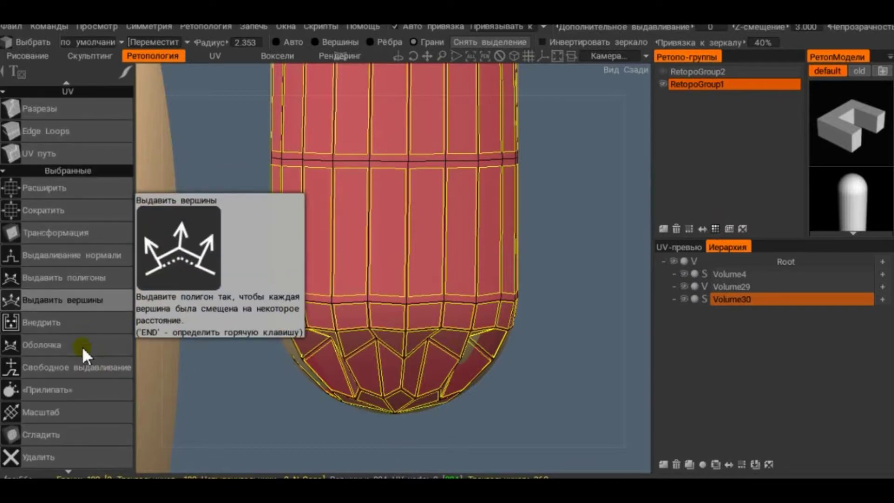
pyautogui.click(74, 426)
pyautogui.moveTo(309, 299)
pyautogui.keyDown('alt'); pyautogui.mouseDown()
pyautogui.moveTo(260, 230)
pyautogui.moveTo(264, 255)
pyautogui.moveTo(280, 205)
pyautogui.moveTo(185, 205)
pyautogui.moveTo(200, 214)
pyautogui.moveTo(210, 165)
pyautogui.moveTo(186, 189)
pyautogui.moveTo(312, 200)
pyautogui.mouseUp(); pyautogui.keyUp('alt')
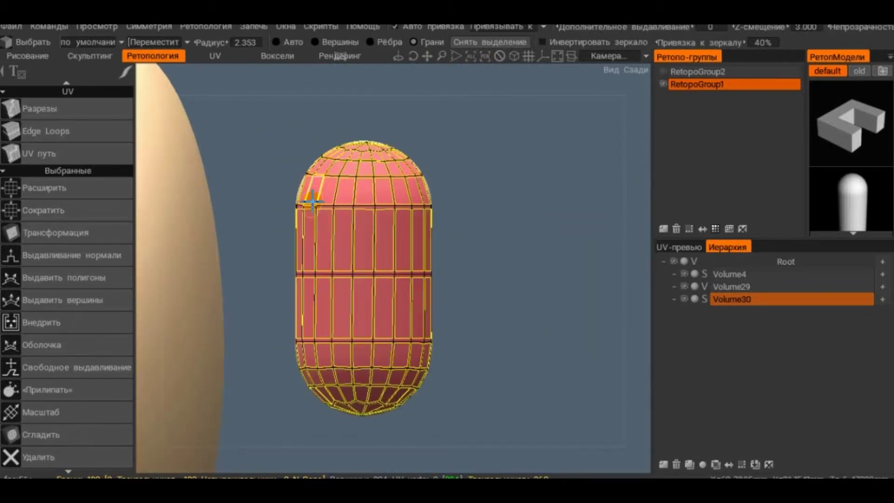
# Step: Smooth the capsule mesh twice more with the hotkey and zoom out to view it
pyautogui.hotkey('ctrl', 'z')
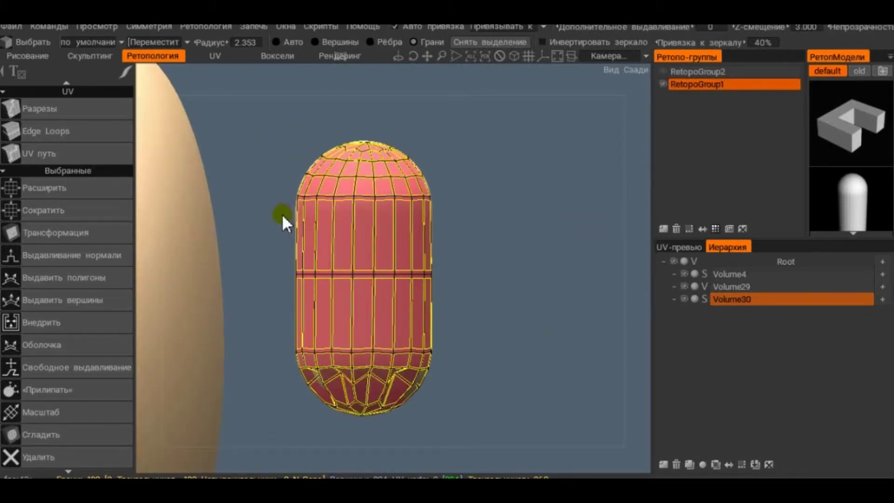
pyautogui.hotkey('ctrl', 'z')
pyautogui.hotkey('ctrl', 'z')
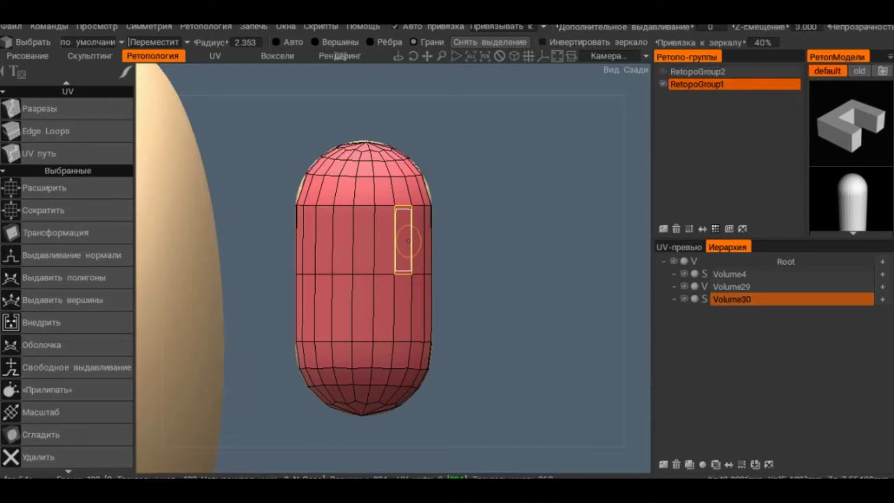
pyautogui.scroll(-3, 405, 242)
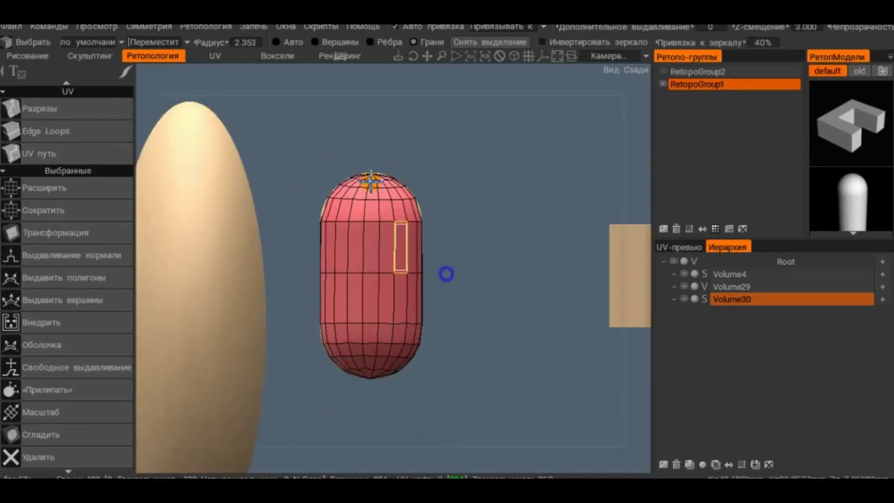
pyautogui.scroll(-2, 419, 252)
pyautogui.moveTo(315, 217); pyautogui.dragTo(329, 214, button='middle')
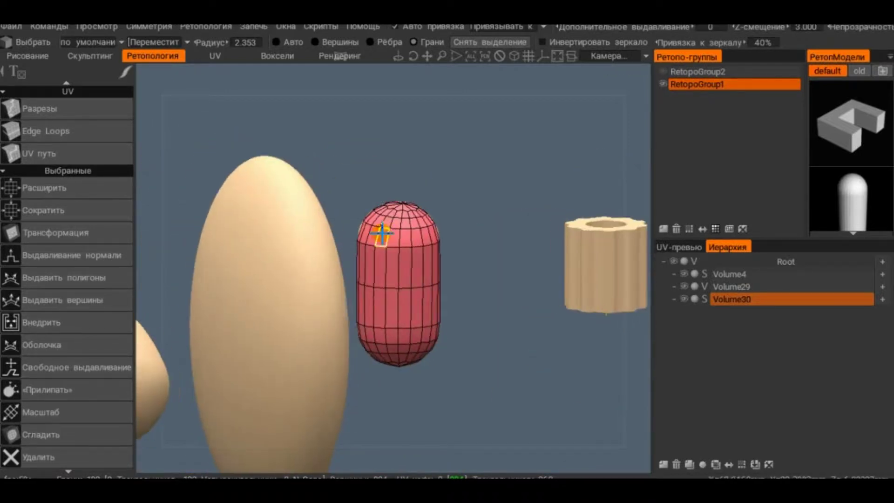
pyautogui.moveTo(380, 228); pyautogui.dragTo(465, 234, button='middle')
pyautogui.scroll(-1, 120, 295)
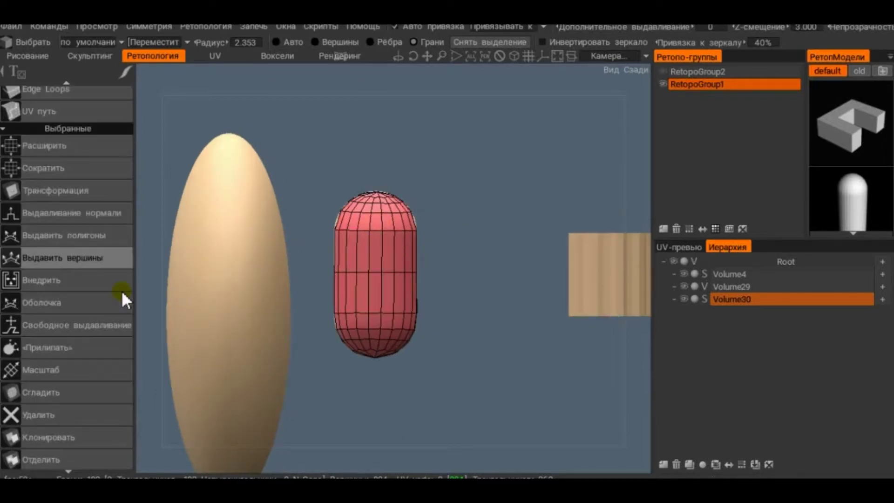
pyautogui.scroll(-4, 120, 295)
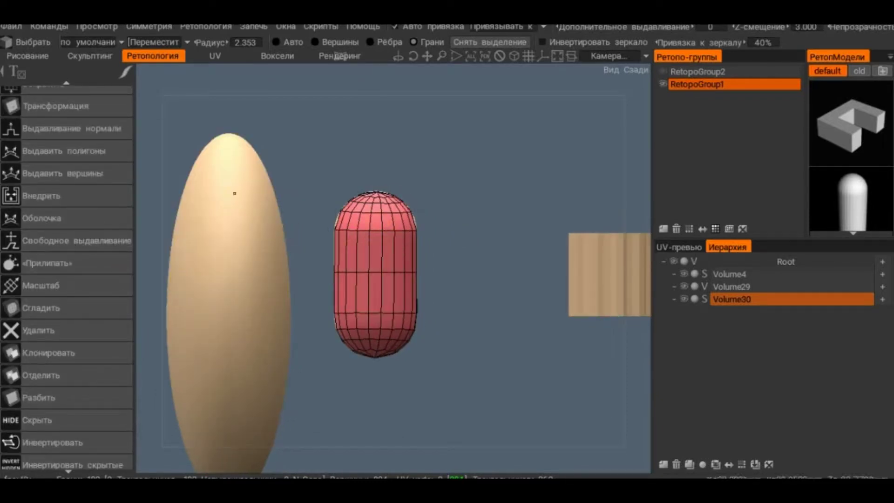
# Step: Move to a top view over the torus and gear and pick the Штрихи (Strokes) tool
pyautogui.scroll(5, 68, 247)
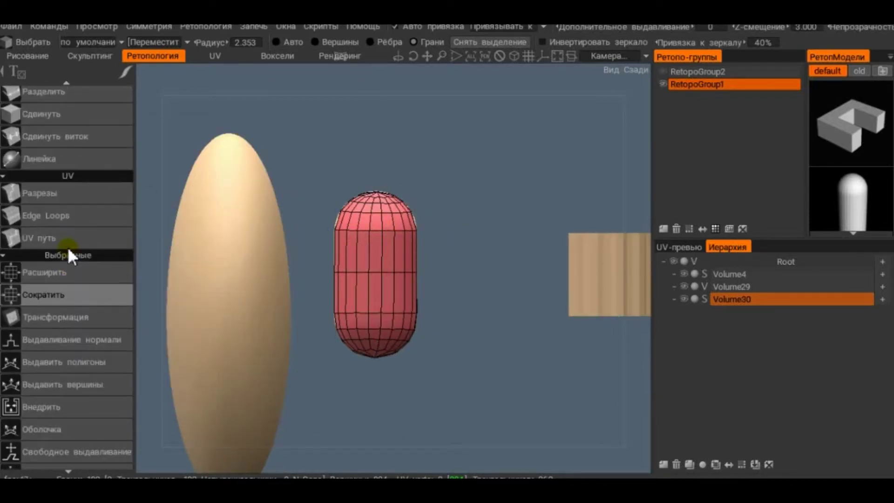
pyautogui.moveTo(629, 252); pyautogui.dragTo(268, 249, button='middle')
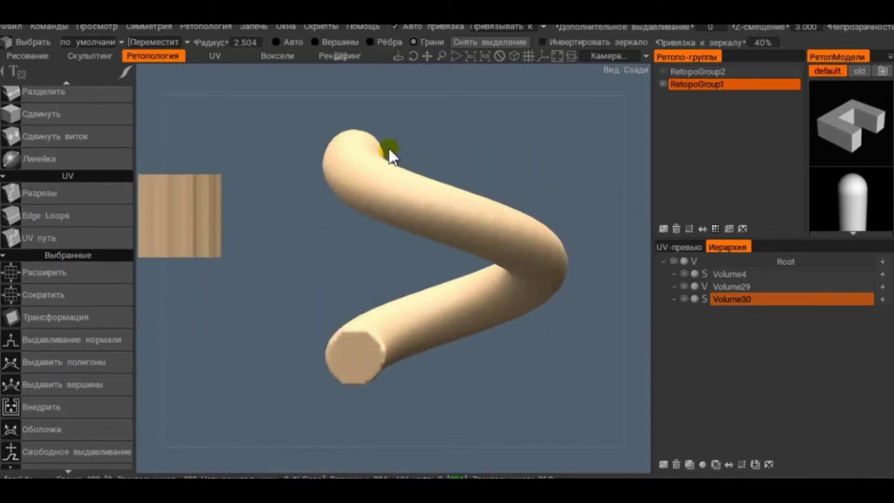
pyautogui.moveTo(391, 156)
pyautogui.mouseDown(button='middle')
pyautogui.moveTo(457, 194)
pyautogui.moveTo(395, 180)
pyautogui.moveTo(453, 229)
pyautogui.moveTo(440, 312)
pyautogui.moveTo(377, 236)
pyautogui.mouseUp(button='middle')
pyautogui.scroll(5, 53, 191)
pyautogui.scroll(7, 53, 192)
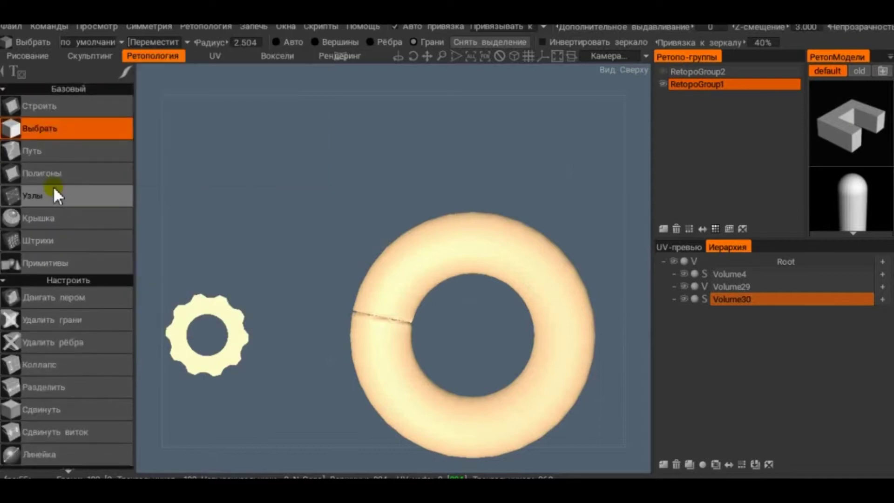
pyautogui.click(49, 237)
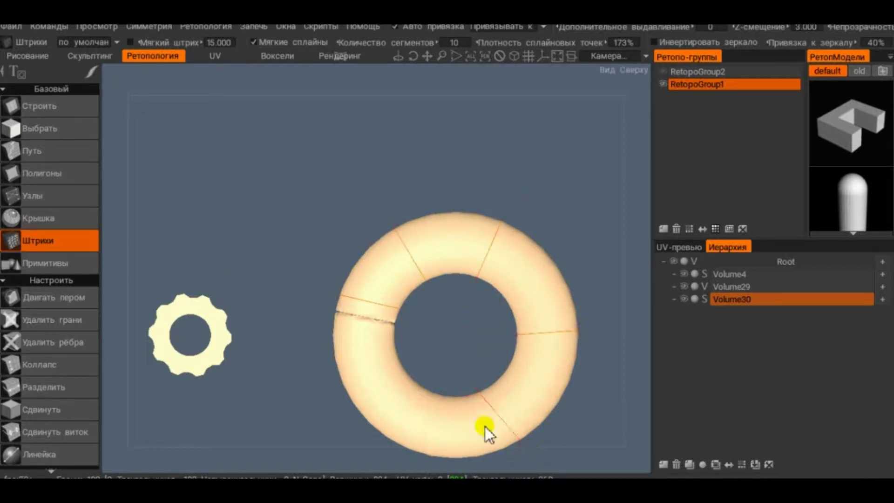
# Step: Draw three radial retopo strokes across the torus's left side
pyautogui.moveTo(485, 426); pyautogui.dragTo(454, 312, button='middle')
pyautogui.moveTo(450, 313); pyautogui.dragTo(397, 390)
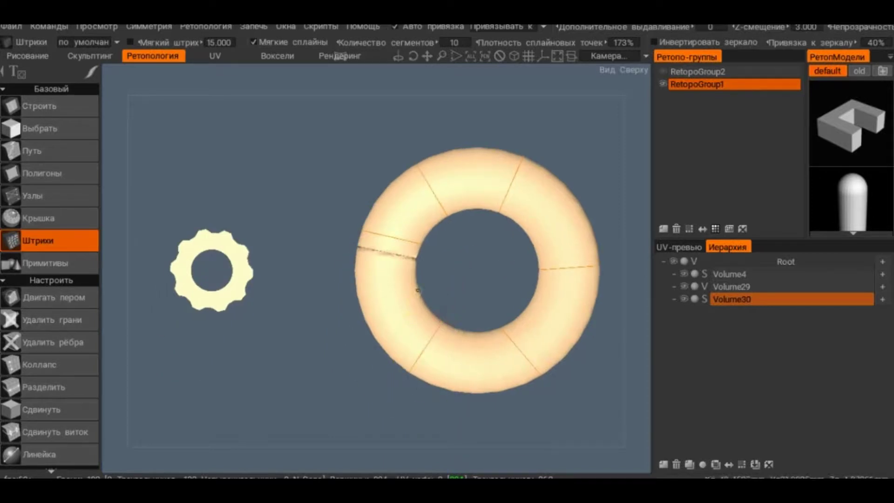
pyautogui.moveTo(425, 276); pyautogui.dragTo(341, 262)
pyautogui.moveTo(386, 241); pyautogui.dragTo(414, 209)
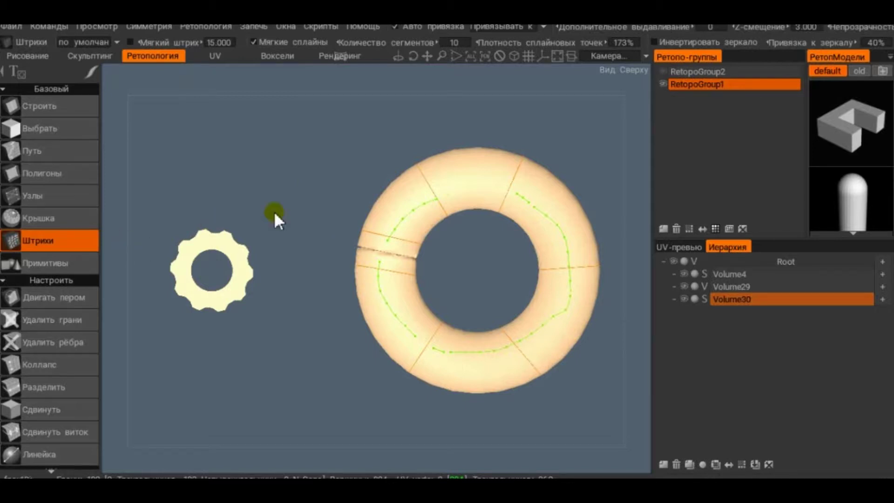
pyautogui.moveTo(343, 113); pyautogui.dragTo(440, 139)
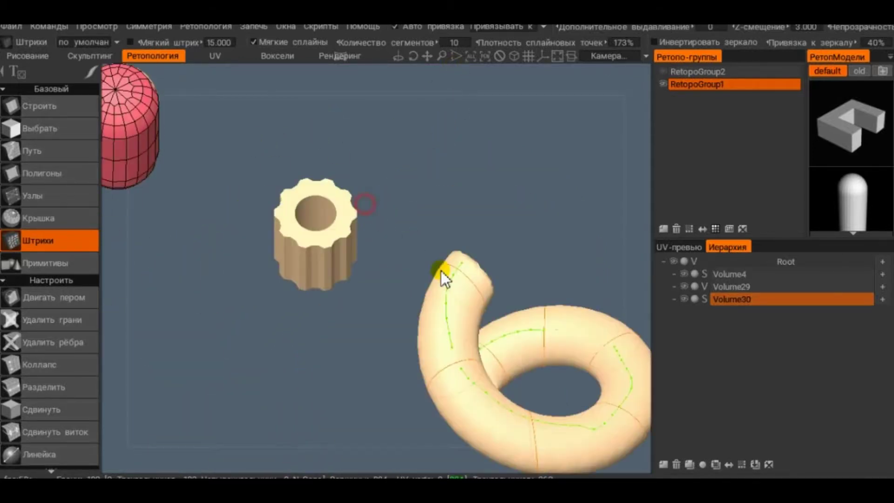
pyautogui.moveTo(440, 140); pyautogui.dragTo(381, 308)
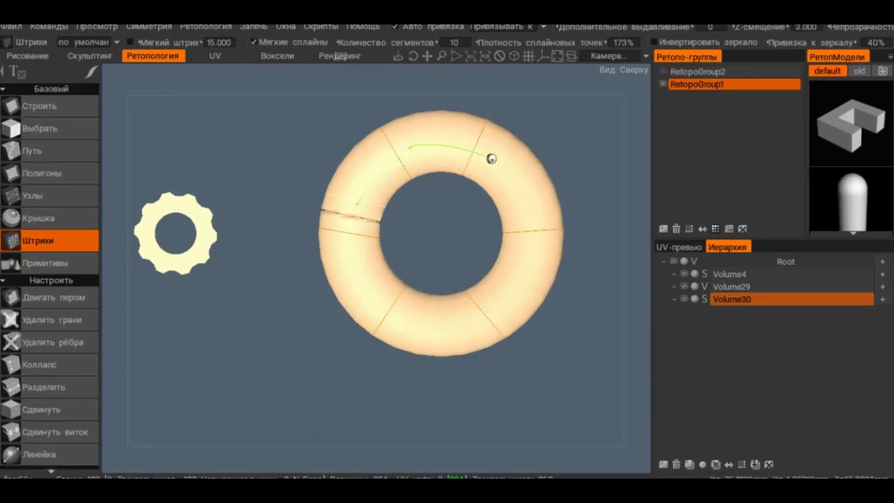
# Step: Draw a closed stroke loop around the torus and build the retopo polygon ring
pyautogui.click(492, 158)
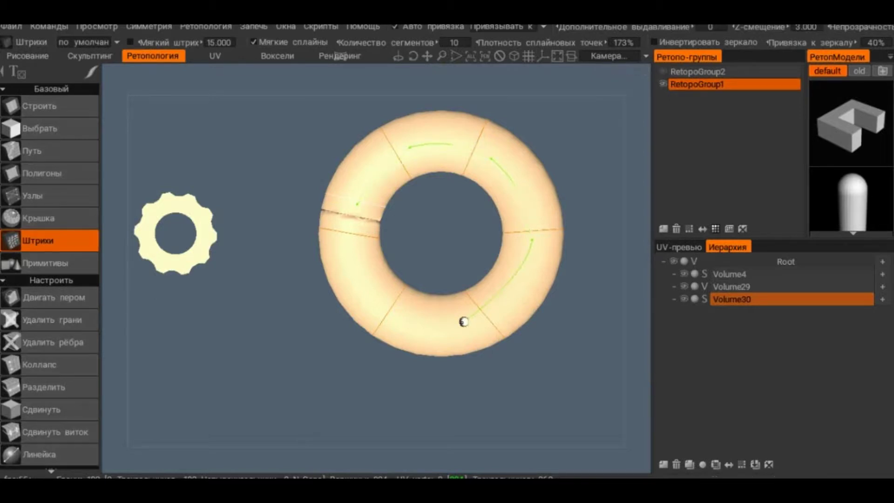
pyautogui.click(463, 321)
pyautogui.click(366, 294)
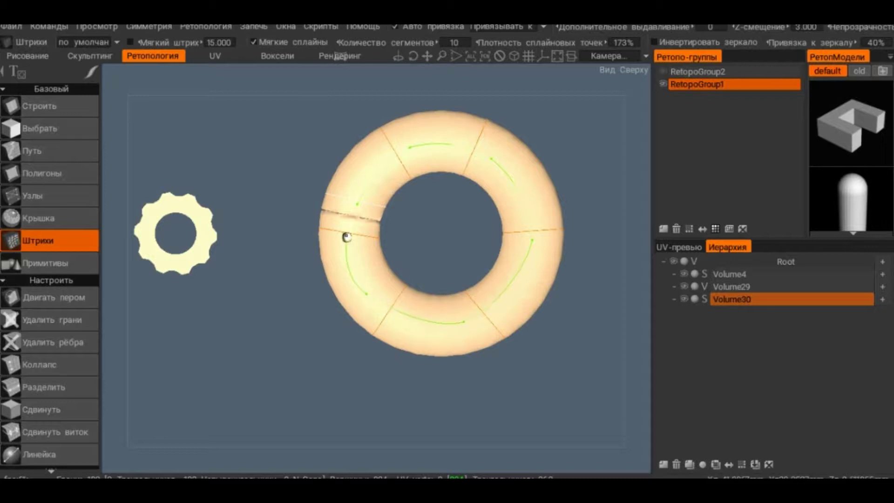
pyautogui.click(347, 231)
pyautogui.rightClick(412, 281)
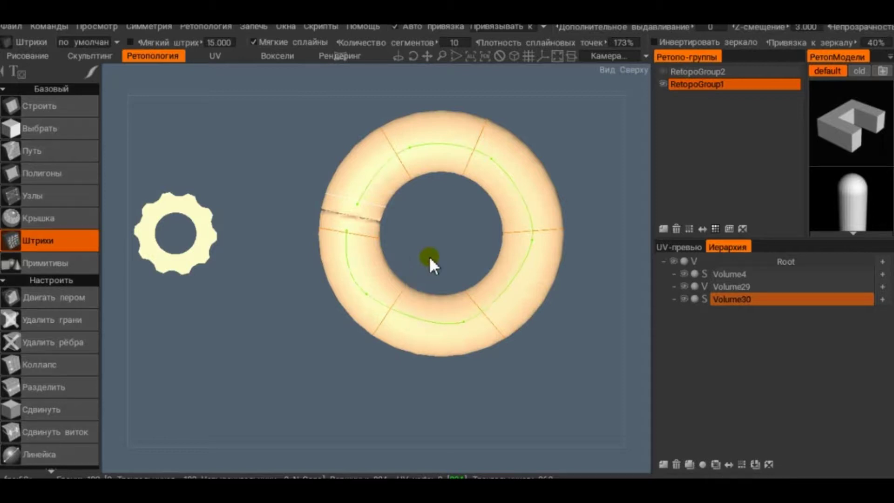
pyautogui.press('Return')
pyautogui.moveTo(399, 191)
pyautogui.mouseDown()
pyautogui.moveTo(409, 163)
pyautogui.moveTo(323, 181)
pyautogui.moveTo(611, 175)
pyautogui.moveTo(313, 184)
pyautogui.moveTo(679, 152)
pyautogui.moveTo(300, 169)
pyautogui.moveTo(449, 273)
pyautogui.moveTo(180, 270)
pyautogui.mouseUp()
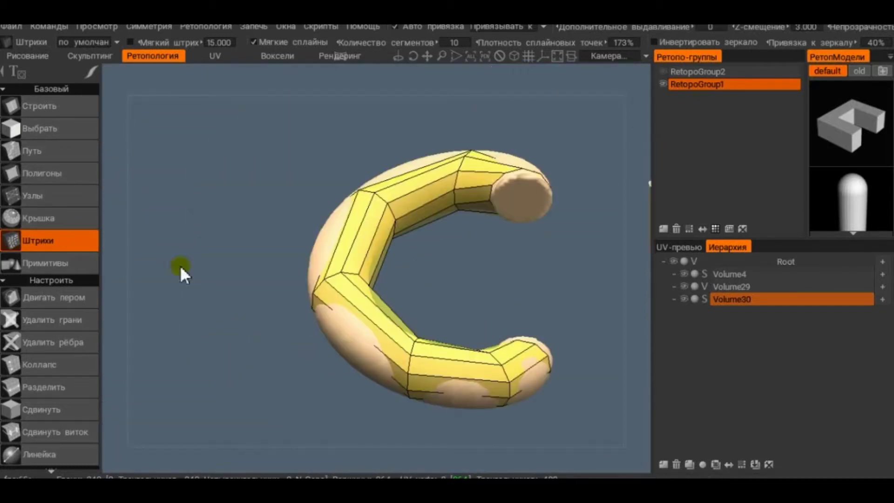
# Step: With the Split tool, insert edge loops across the lower-left, bottom and top segments
pyautogui.click(52, 389)
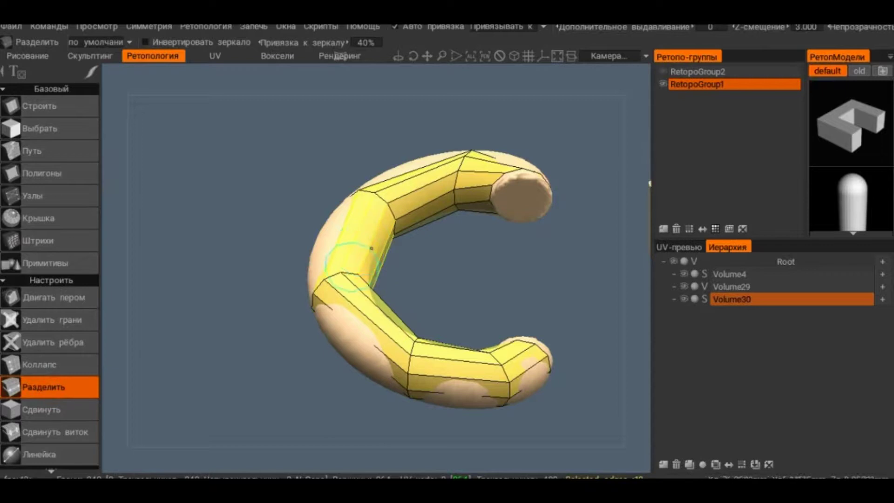
pyautogui.keyDown('shift'); pyautogui.moveTo(371, 248); pyautogui.dragTo(432, 275); pyautogui.keyUp('shift')
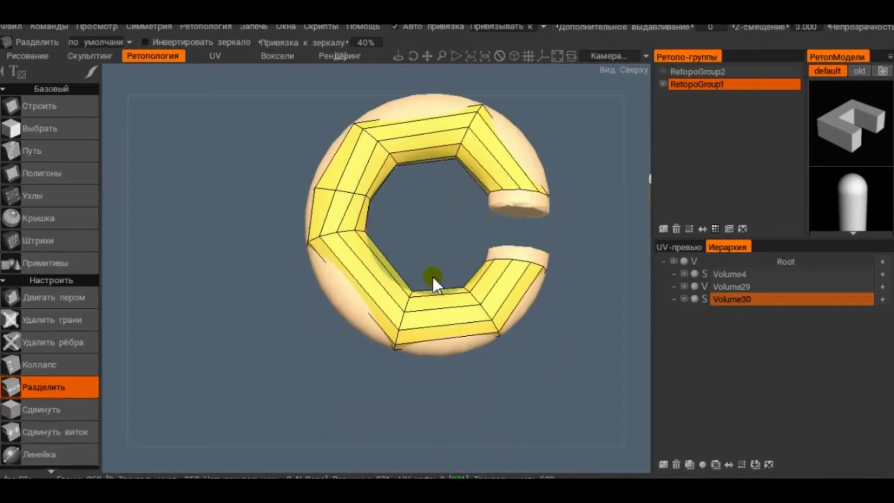
pyautogui.click(376, 278)
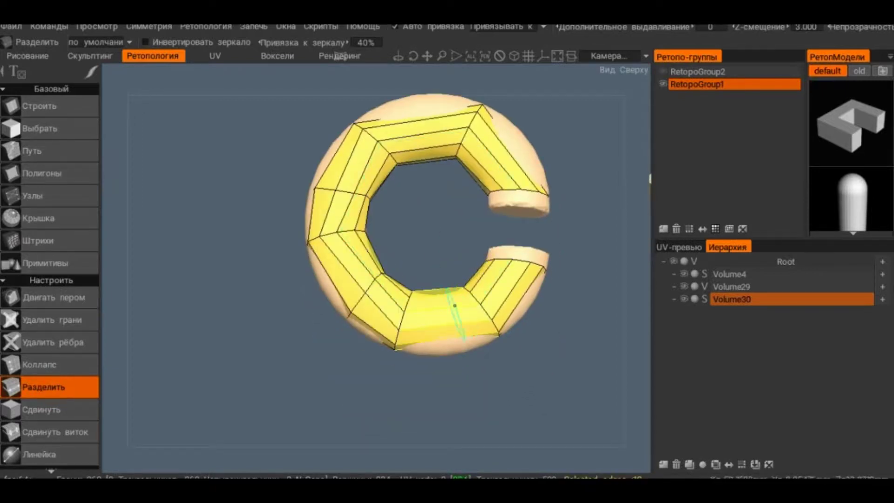
pyautogui.click(442, 315)
pyautogui.click(429, 129)
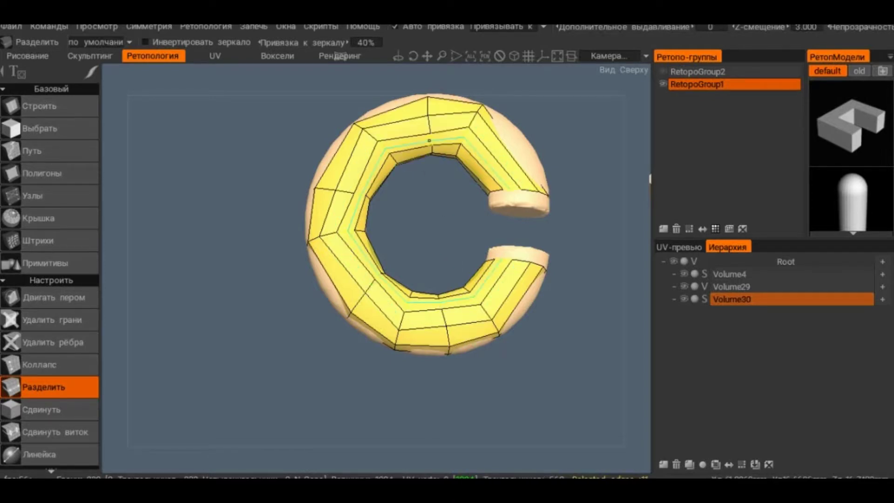
# Step: Add another cross loop on the lower segment and a lengthwise loop around the ring
pyautogui.scroll(3, 577, 225)
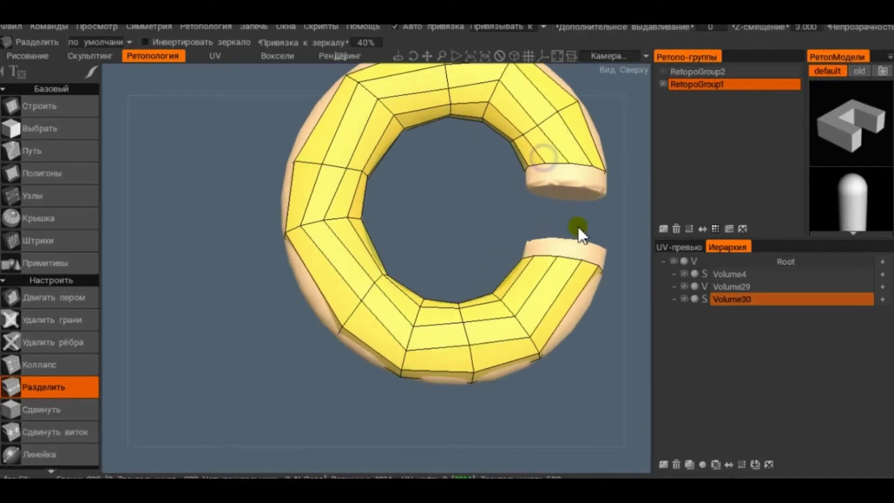
pyautogui.moveTo(578, 225); pyautogui.dragTo(474, 230, button='middle')
pyautogui.scroll(-3, 368, 386)
pyautogui.click(449, 233)
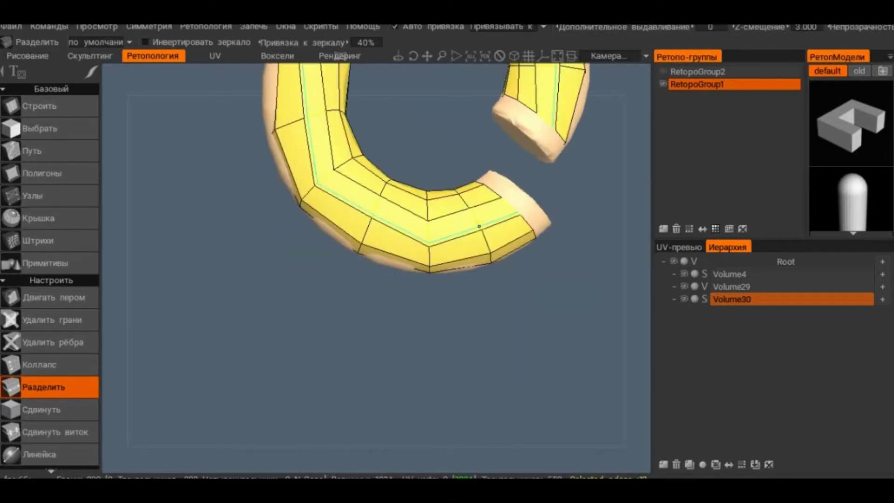
pyautogui.moveTo(463, 274)
pyautogui.mouseDown(button='middle')
pyautogui.moveTo(409, 300)
pyautogui.moveTo(381, 255)
pyautogui.mouseUp(button='middle')
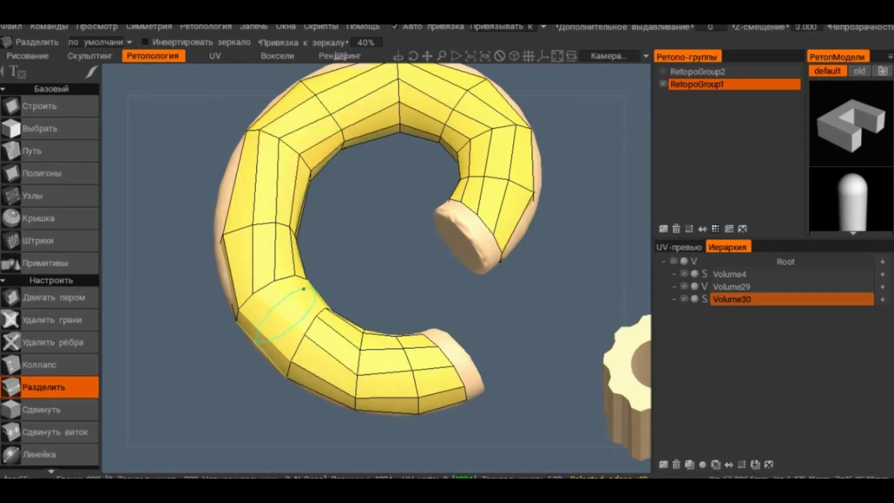
pyautogui.moveTo(251, 187)
pyautogui.mouseDown(button='middle')
pyautogui.moveTo(306, 306)
pyautogui.moveTo(300, 253)
pyautogui.mouseUp(button='middle')
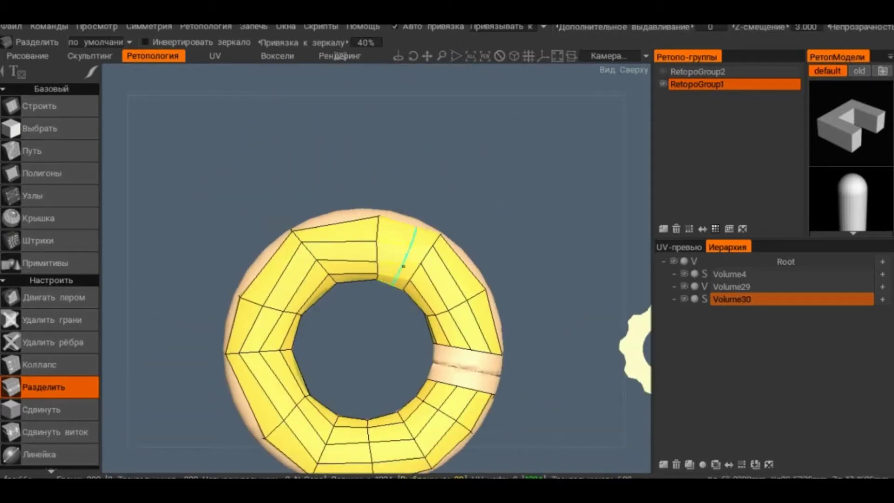
pyautogui.click(476, 350)
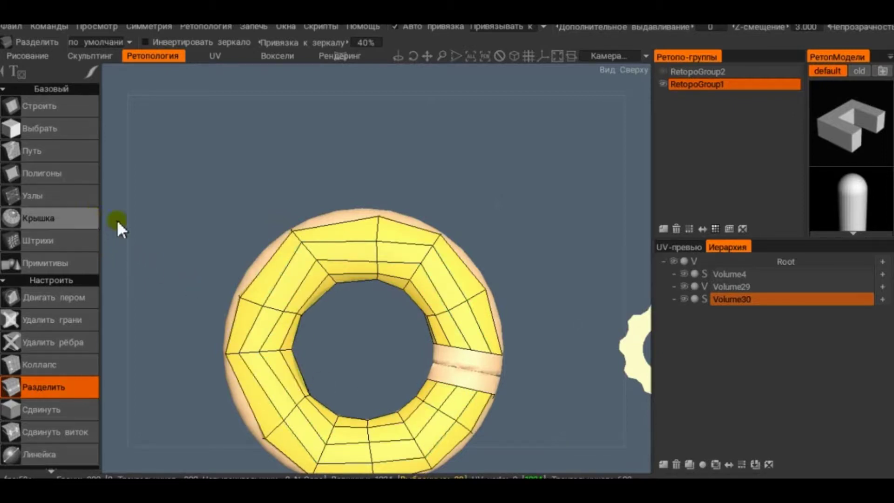
pyautogui.moveTo(388, 292); pyautogui.dragTo(443, 200)
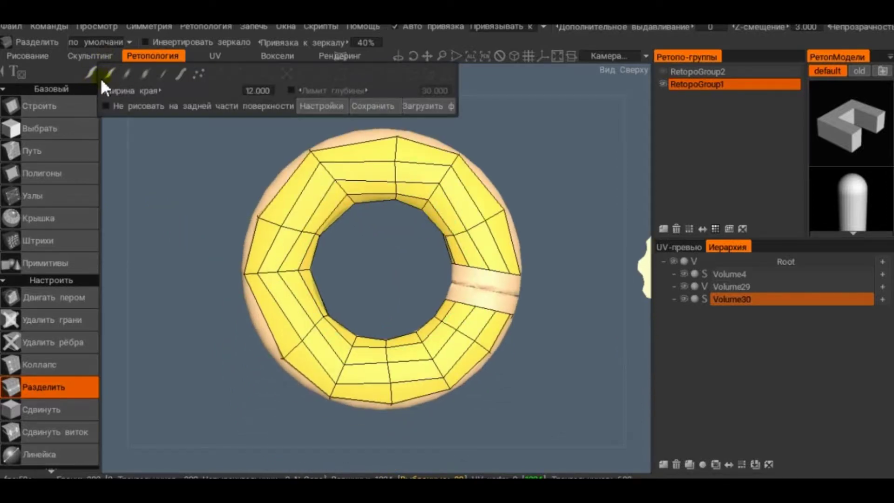
# Step: Set Strokes spline point density to 17% and cap the tube's open end with Крышка
pyautogui.click(65, 236)
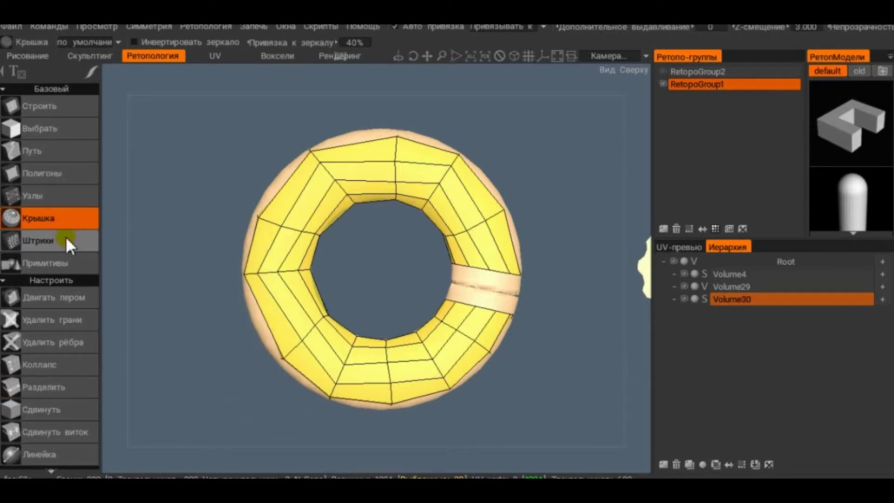
pyautogui.moveTo(480, 46); pyautogui.dragTo(443, 45)
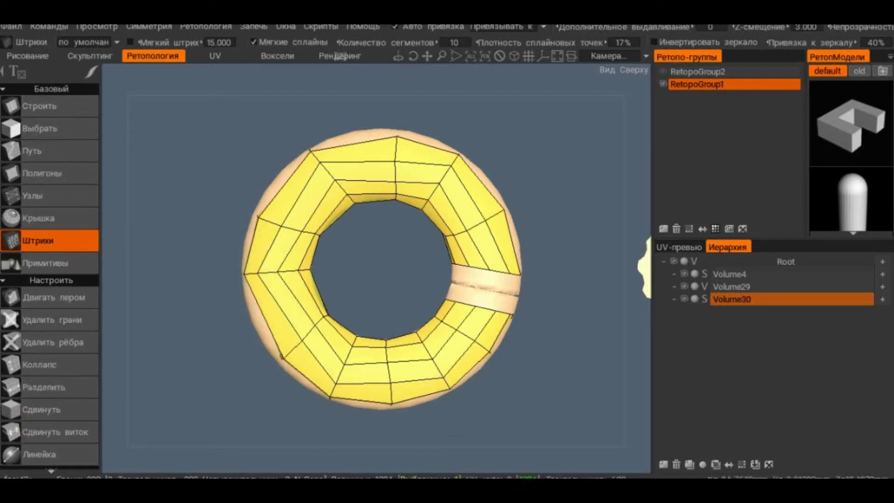
pyautogui.click(65, 223)
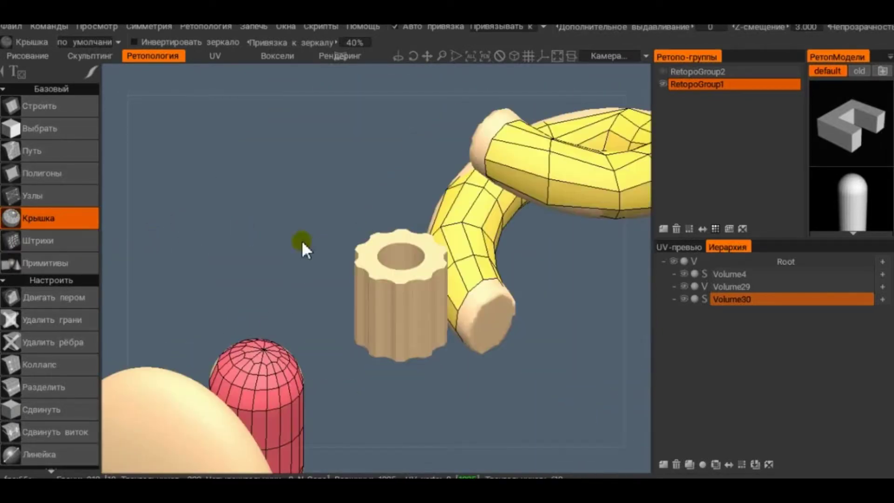
pyautogui.click(488, 321)
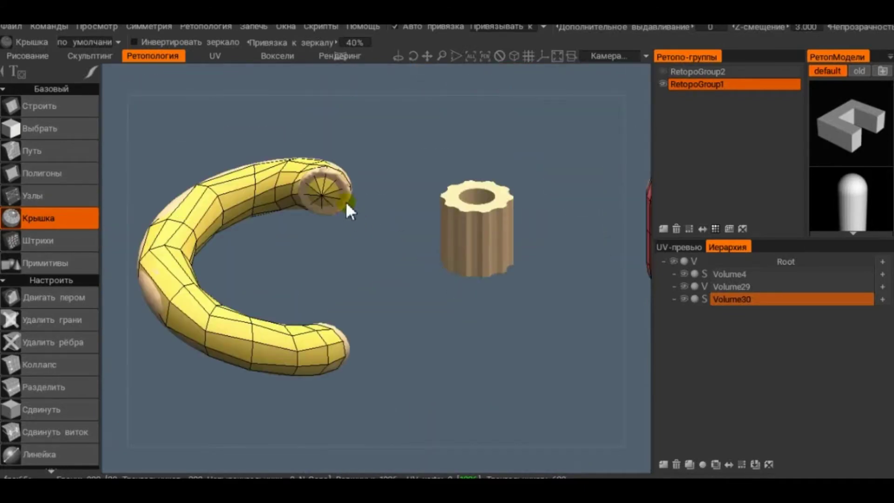
# Step: Undo an accidental subdivide of the torus retopo mesh and return to top view
pyautogui.click(684, 226)
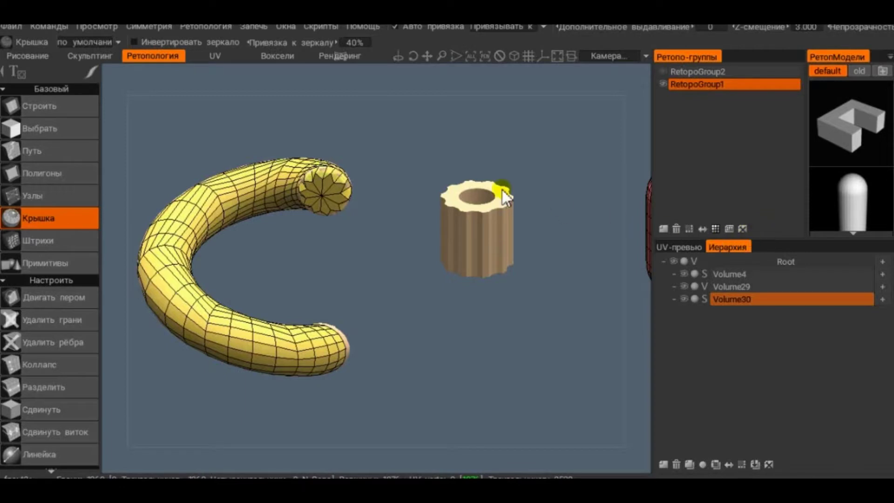
pyautogui.hotkey('ctrl', 'z')
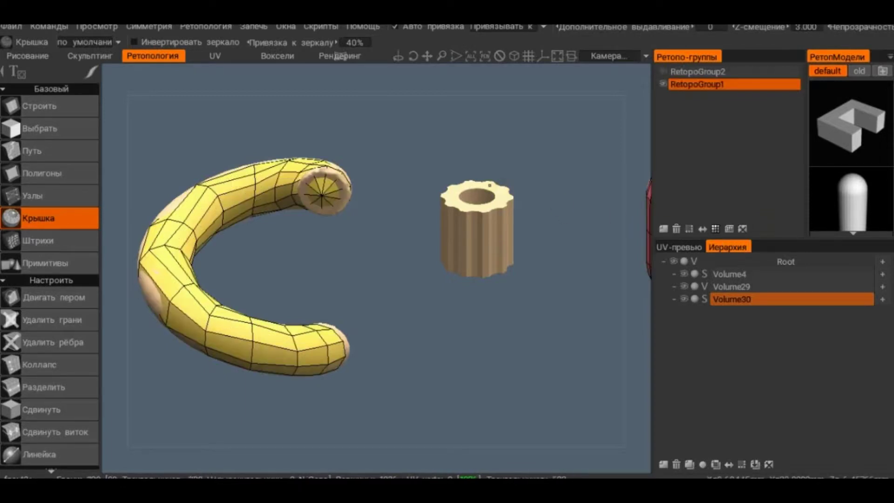
pyautogui.moveTo(356, 237)
pyautogui.mouseDown()
pyautogui.moveTo(461, 310)
pyautogui.moveTo(369, 213)
pyautogui.moveTo(359, 289)
pyautogui.moveTo(366, 288)
pyautogui.mouseUp()
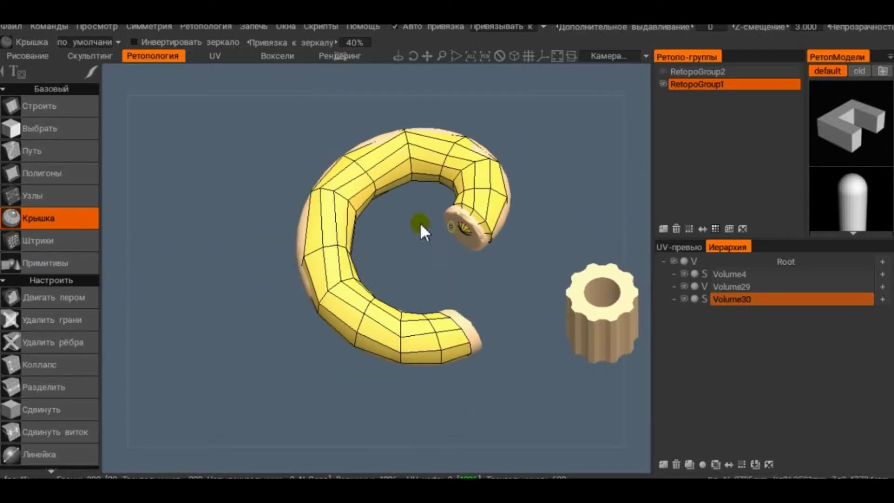
# Step: Frame the gear centred and enlarged in top view (numpad 7)
pyautogui.moveTo(421, 228); pyautogui.dragTo(372, 276, button='middle')
pyautogui.press('KP_7')
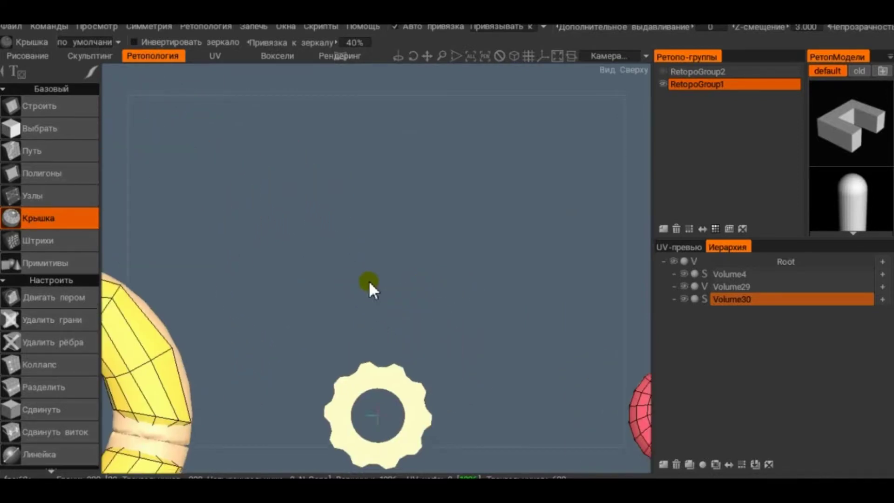
pyautogui.moveTo(404, 326); pyautogui.dragTo(414, 175, button='middle')
pyautogui.scroll(2, 406, 279)
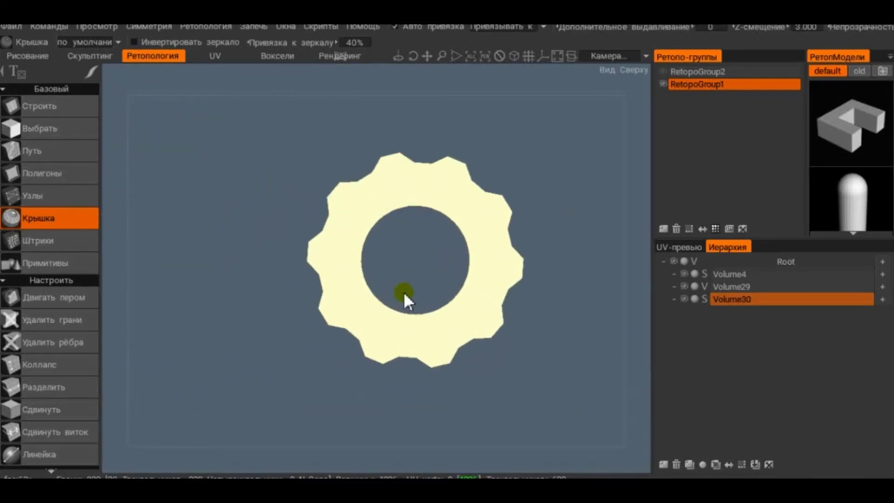
# Step: Place a Cylinder primitive over the gear with 3 sides, 0 subdivisions and 0 cap segments
pyautogui.click(56, 262)
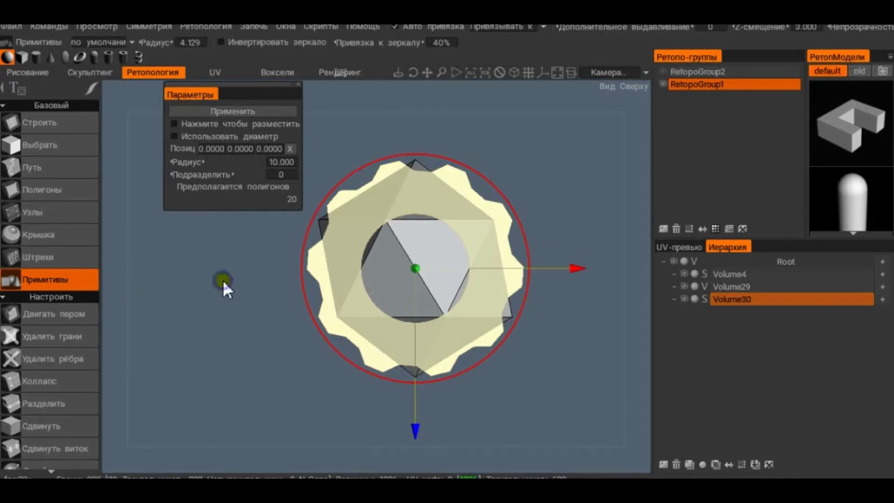
pyautogui.click(40, 57)
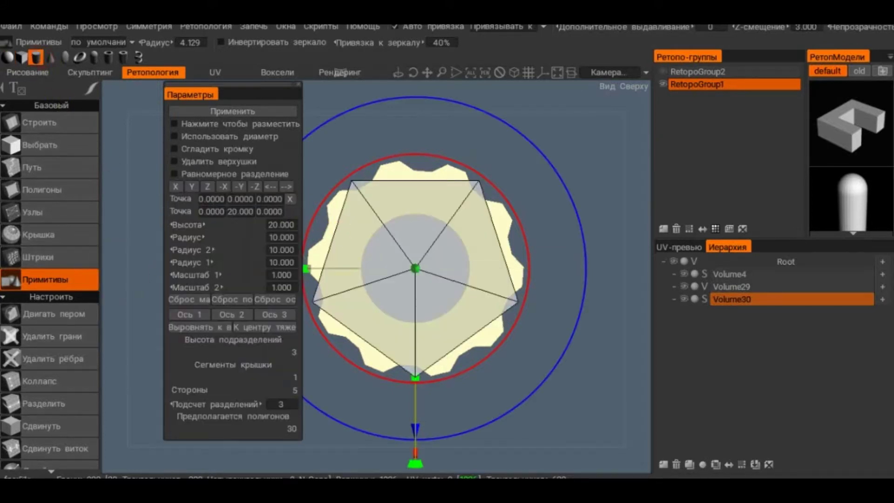
pyautogui.moveTo(562, 373); pyautogui.dragTo(546, 273)
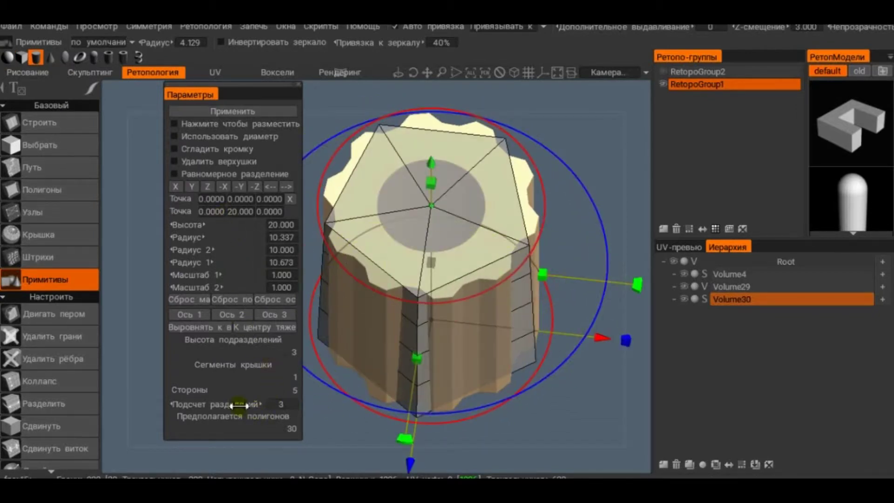
pyautogui.moveTo(238, 405); pyautogui.dragTo(170, 405)
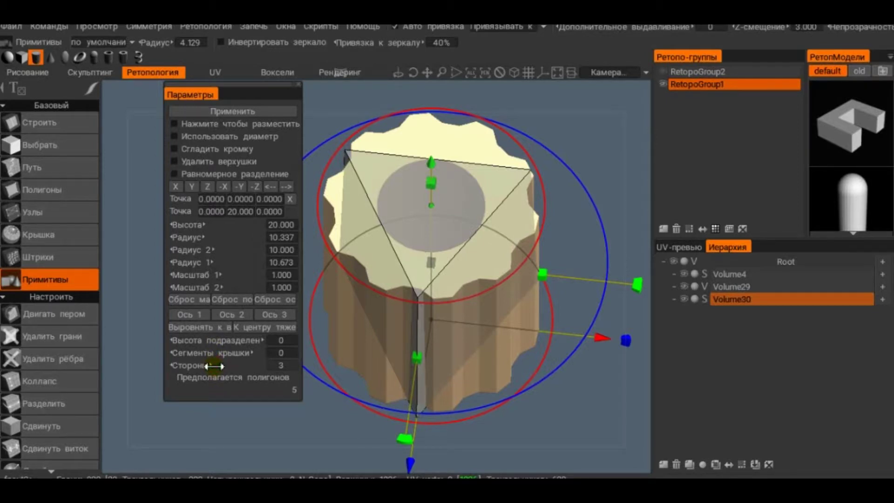
pyautogui.moveTo(538, 120); pyautogui.dragTo(418, 166)
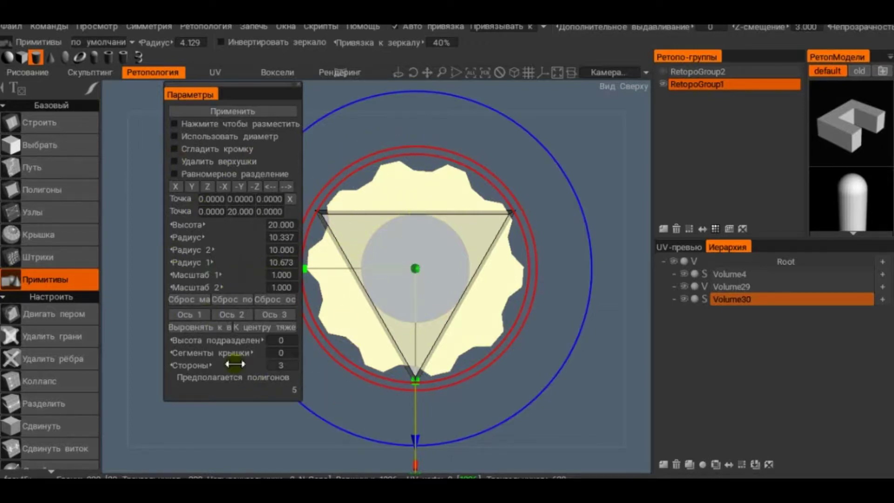
# Step: Give the cylinder primitive 40 sides and raise its height to 20.2 around the gear sculpt
pyautogui.moveTo(235, 364); pyautogui.dragTo(368, 375)
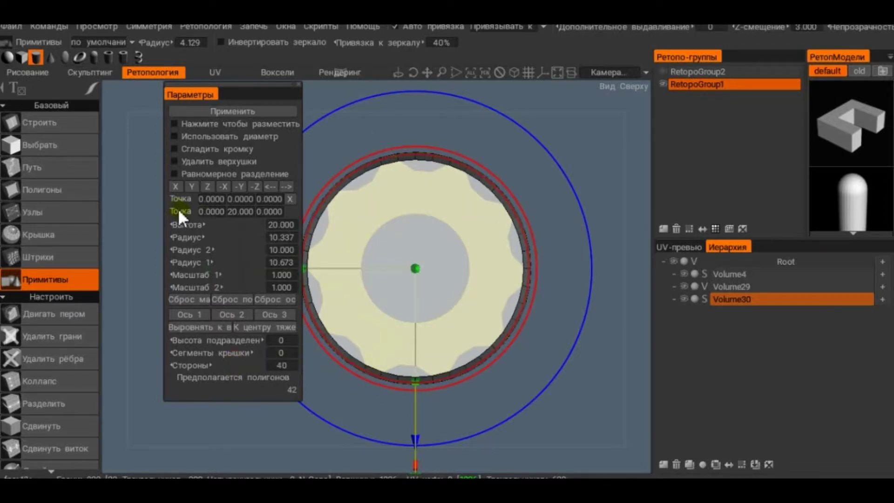
pyautogui.moveTo(413, 72)
pyautogui.mouseDown()
pyautogui.moveTo(431, 192)
pyautogui.moveTo(477, 205)
pyautogui.moveTo(410, 253)
pyautogui.moveTo(423, 270)
pyautogui.mouseUp()
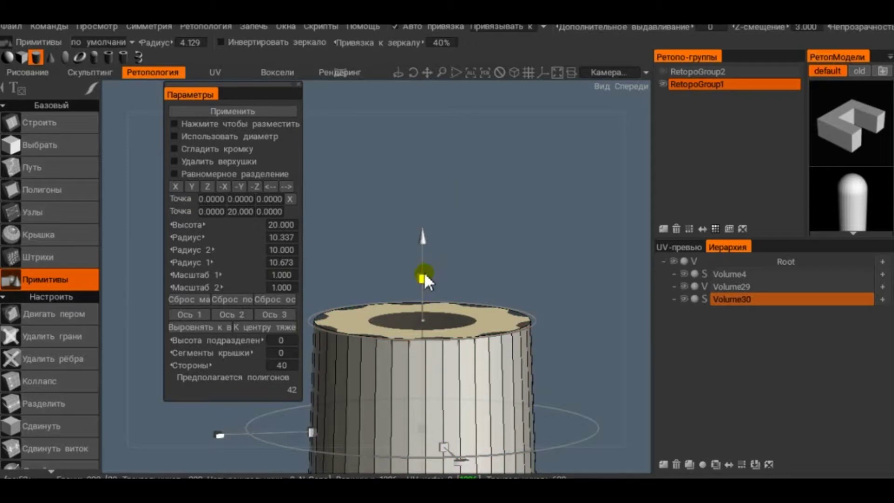
pyautogui.moveTo(472, 234)
pyautogui.mouseDown()
pyautogui.moveTo(478, 305)
pyautogui.moveTo(371, 241)
pyautogui.mouseUp()
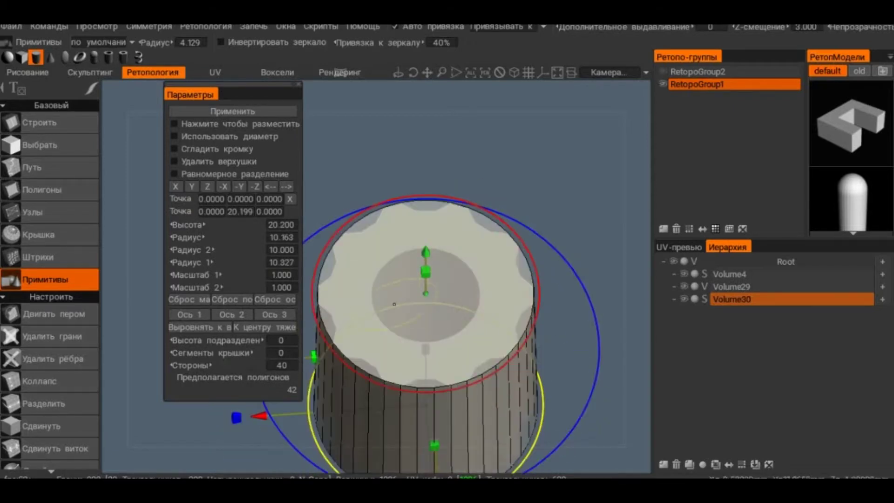
pyautogui.moveTo(466, 261); pyautogui.dragTo(512, 80)
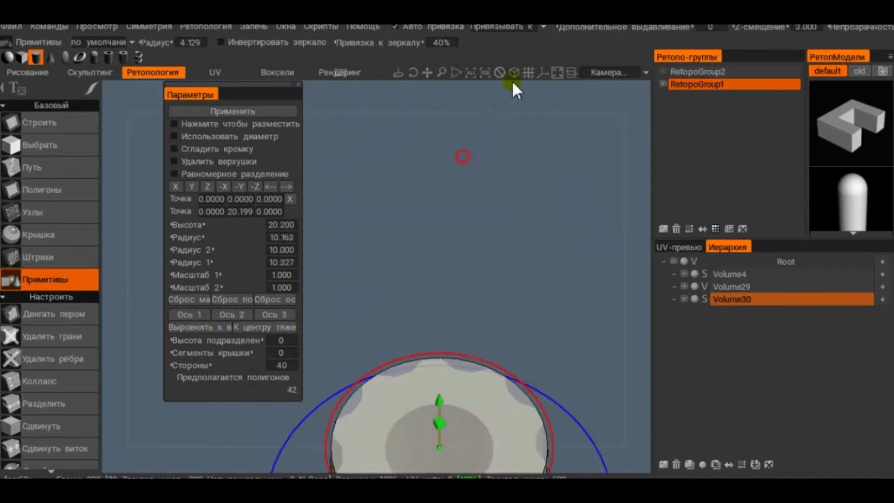
pyautogui.moveTo(431, 222); pyautogui.dragTo(429, 252)
pyautogui.write('1')
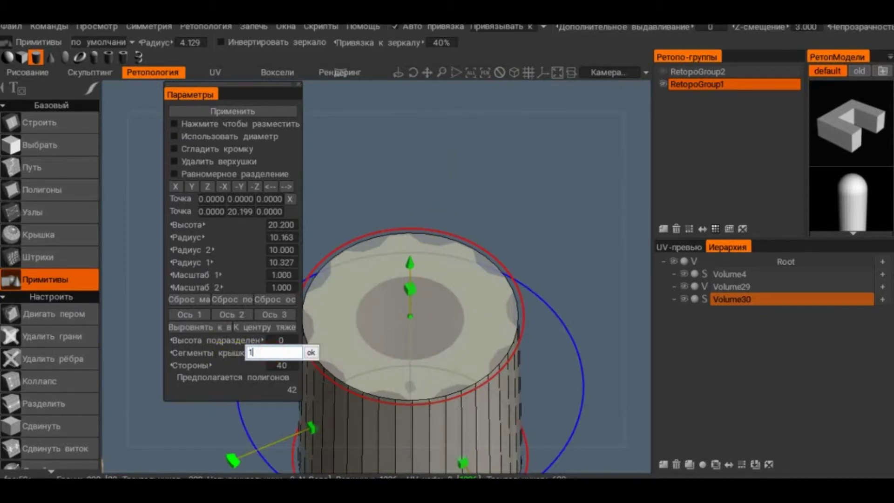
# Step: Set the cylinder's cap segments to 1, after briefly trying 2, for 120 polygons
pyautogui.press('Return')
pyautogui.moveTo(417, 189); pyautogui.dragTo(443, 261)
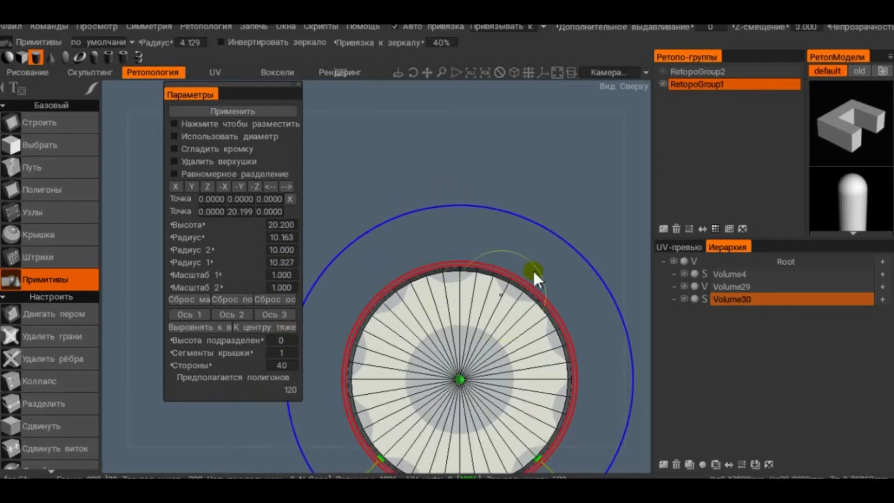
pyautogui.moveTo(534, 274); pyautogui.dragTo(494, 169, button='middle')
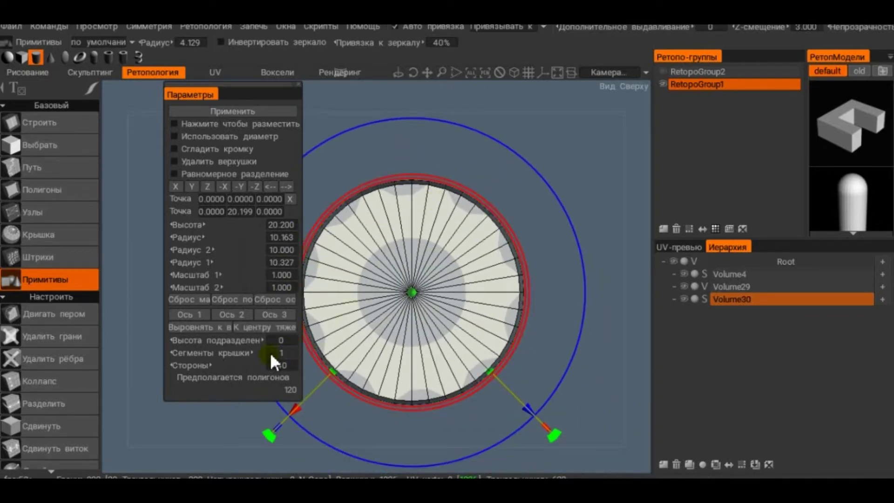
pyautogui.moveTo(264, 353); pyautogui.dragTo(270, 353)
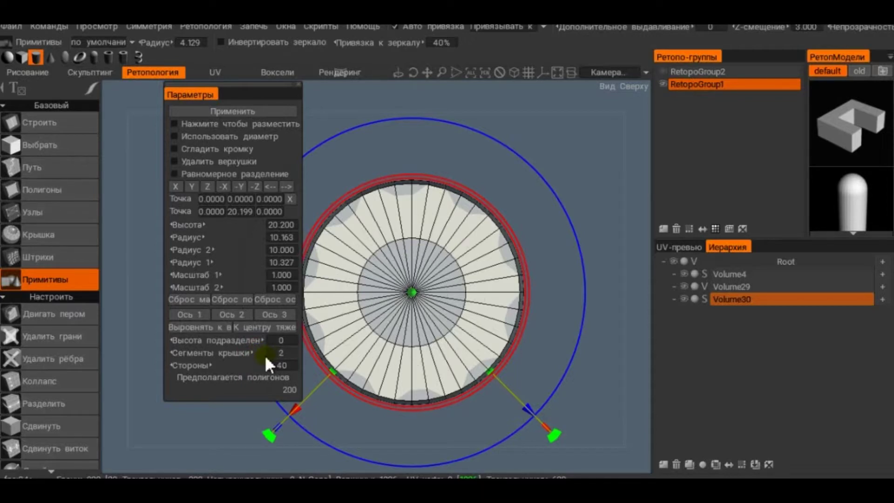
pyautogui.moveTo(264, 354); pyautogui.dragTo(250, 357)
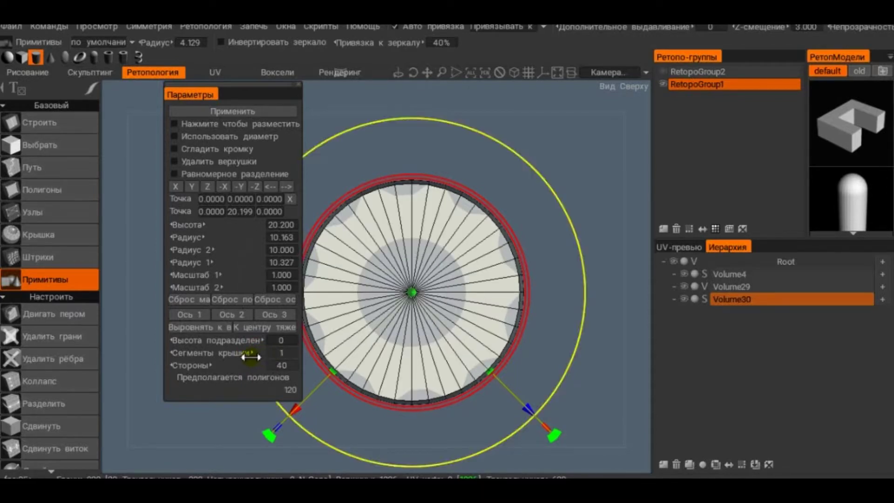
pyautogui.scroll(1, 494, 182)
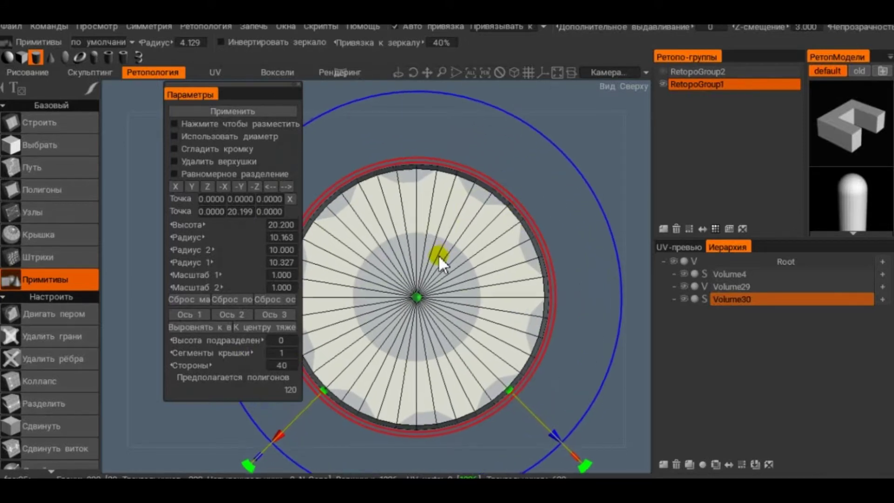
pyautogui.moveTo(386, 322)
pyautogui.mouseDown(button='middle')
pyautogui.moveTo(381, 330)
pyautogui.moveTo(203, 97)
pyautogui.mouseUp(button='middle')
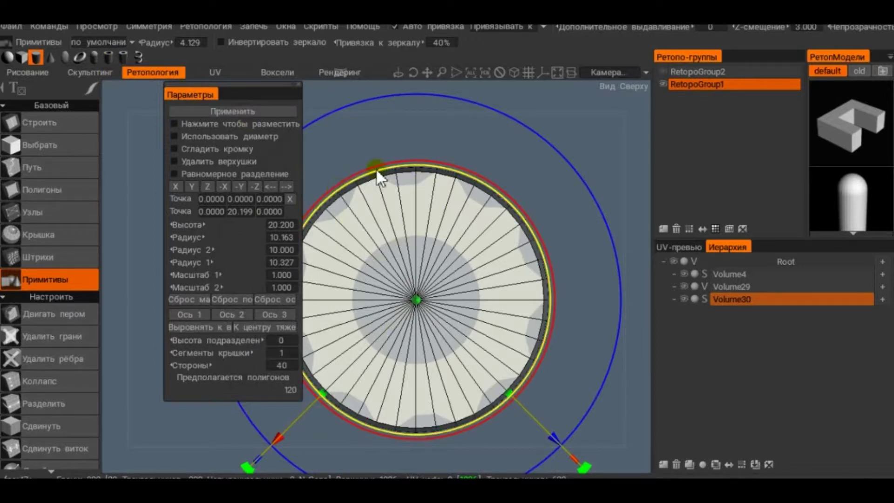
pyautogui.moveTo(377, 173); pyautogui.dragTo(501, 144, button='middle')
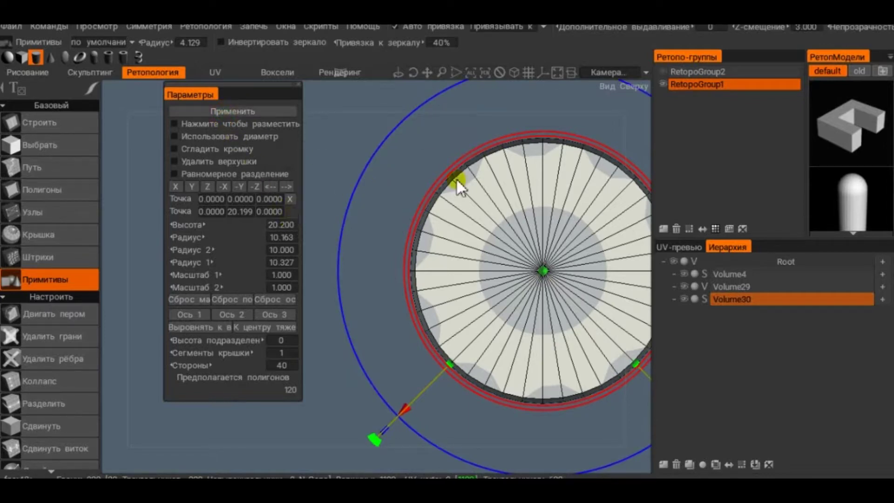
# Step: Add a new retopo group and apply the 40-sided cylinder as its retopo mesh
pyautogui.click(664, 228)
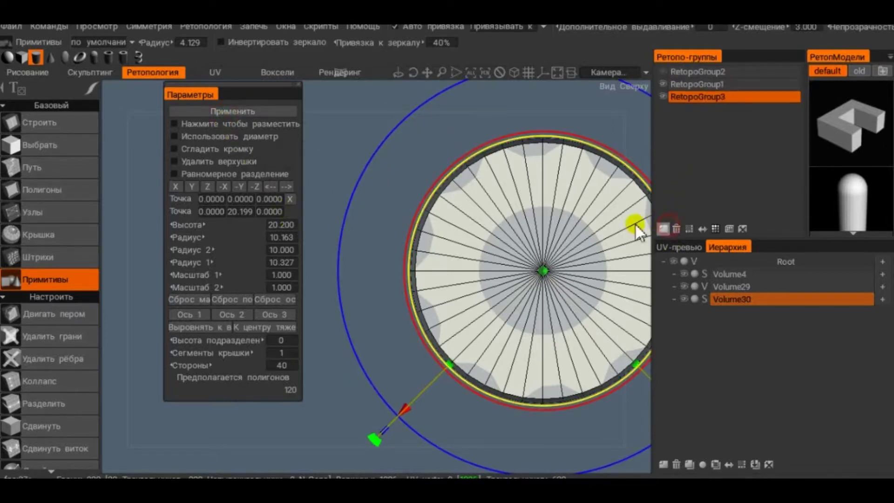
pyautogui.click(229, 109)
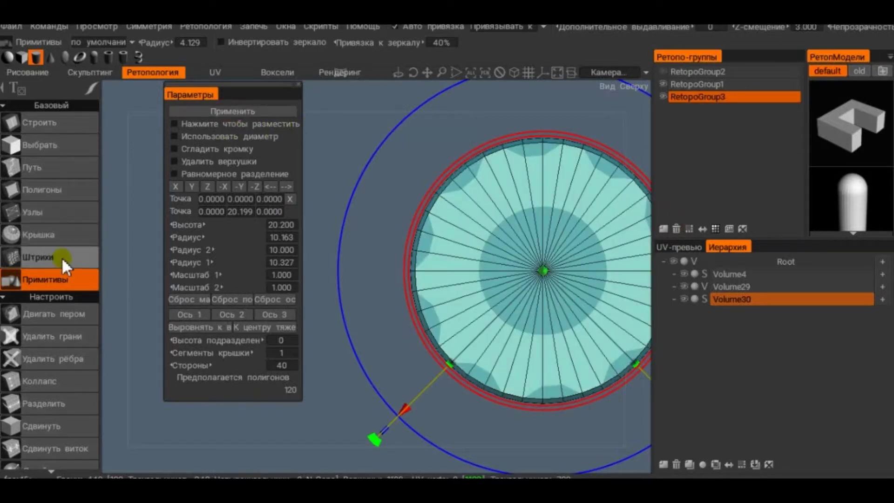
pyautogui.scroll(-5, 62, 257)
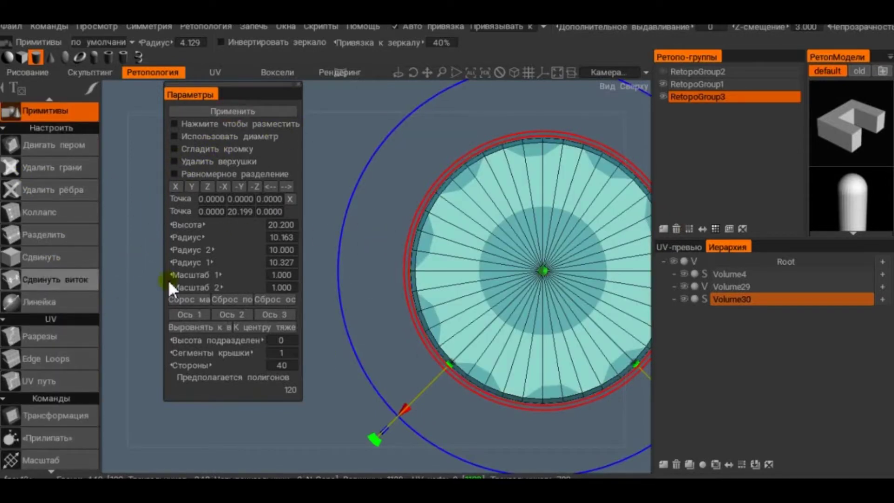
pyautogui.moveTo(365, 293); pyautogui.dragTo(364, 337, button='middle')
pyautogui.moveTo(365, 338)
pyautogui.mouseDown()
pyautogui.moveTo(427, 155)
pyautogui.moveTo(392, 135)
pyautogui.mouseUp()
# Step: Orbit back to the top view and scroll the tool list up to the Select tool
pyautogui.moveTo(462, 161); pyautogui.dragTo(118, 248)
pyautogui.scroll(-5, 65, 353)
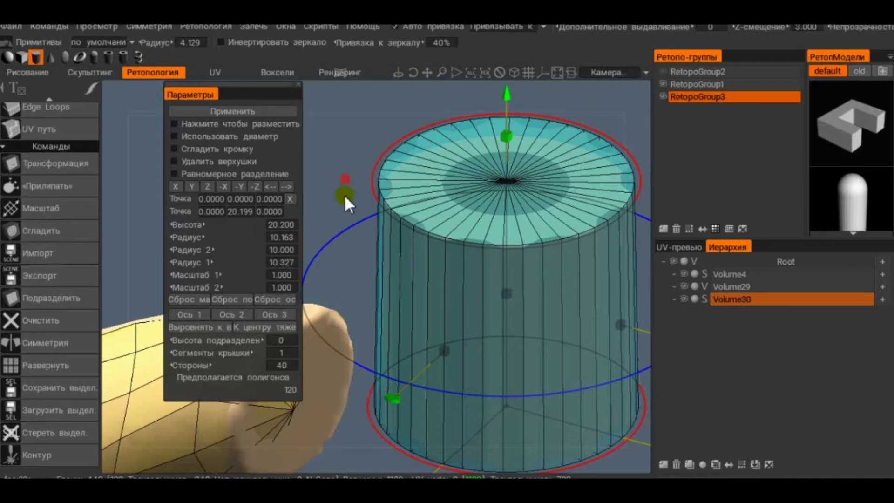
pyautogui.moveTo(347, 201); pyautogui.dragTo(309, 295)
pyautogui.scroll(3, 41, 181)
pyautogui.scroll(3, 41, 181)
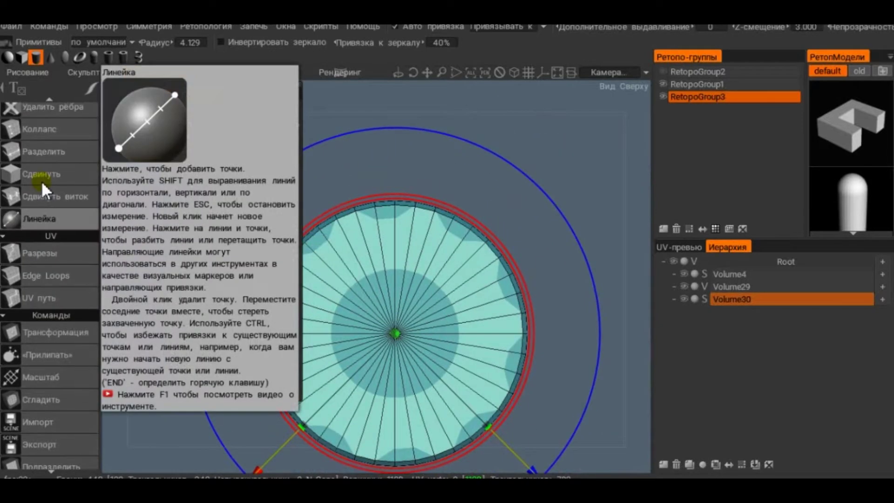
pyautogui.scroll(3, 52, 163)
pyautogui.scroll(3, 70, 119)
pyautogui.scroll(2, 70, 120)
# Step: Switch to the Select tool and box-select faces in the middle of the cap
pyautogui.click(52, 144)
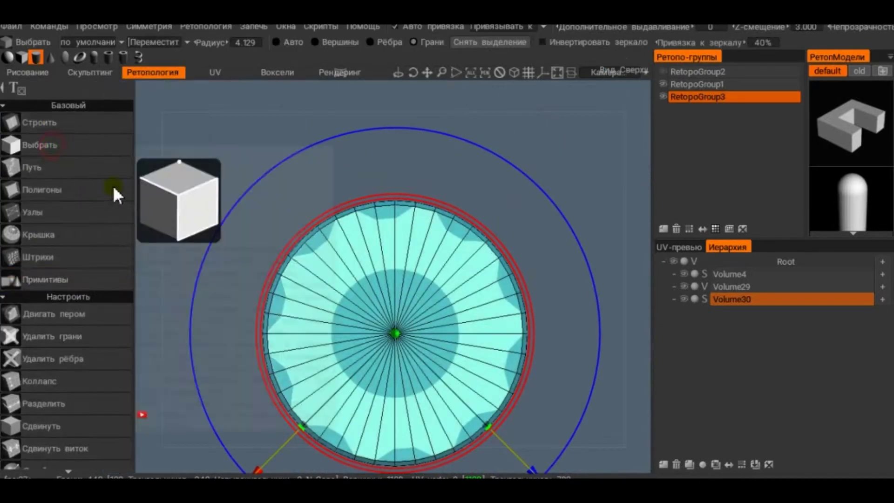
pyautogui.moveTo(412, 324); pyautogui.dragTo(305, 253)
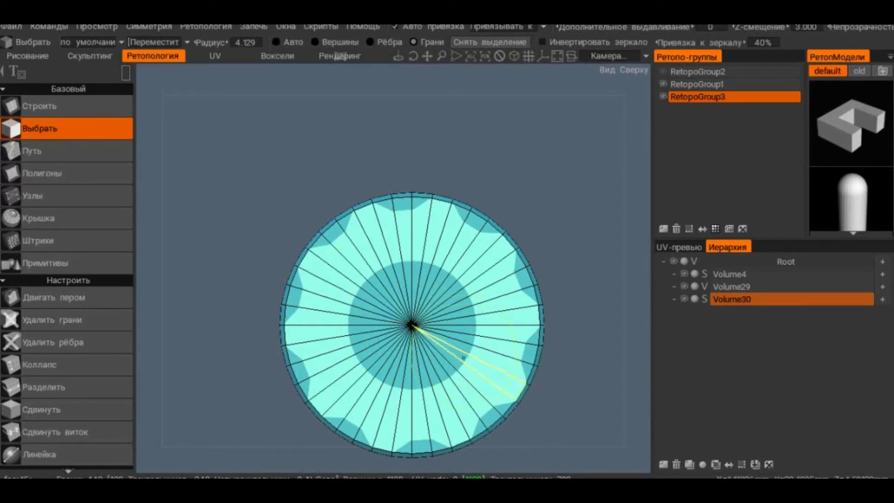
pyautogui.moveTo(355, 289)
pyautogui.mouseDown(button='middle')
pyautogui.moveTo(455, 355)
pyautogui.moveTo(409, 104)
pyautogui.moveTo(409, 379)
pyautogui.moveTo(394, 199)
pyautogui.mouseUp(button='middle')
pyautogui.moveTo(398, 298)
pyautogui.mouseDown(button='middle')
pyautogui.moveTo(399, 325)
pyautogui.moveTo(538, 122)
pyautogui.mouseUp(button='middle')
# Step: Change what the camera orbits around in the Camera menu
pyautogui.click(621, 55)
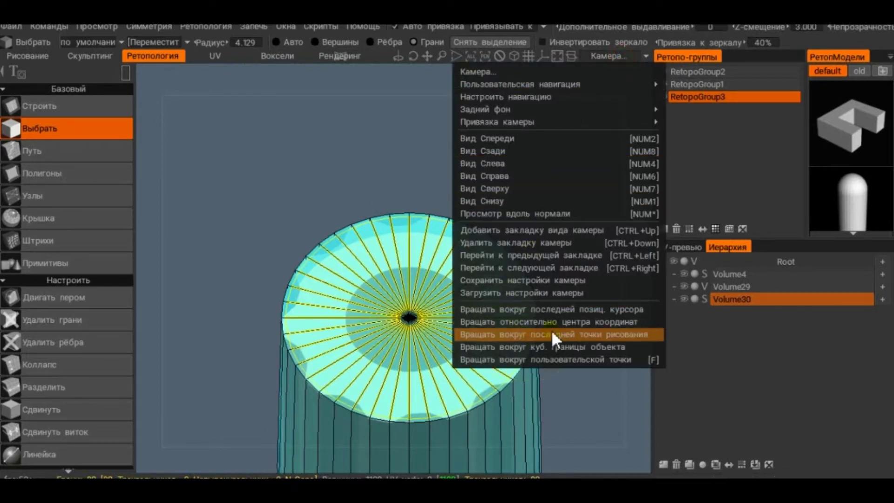
pyautogui.click(585, 348)
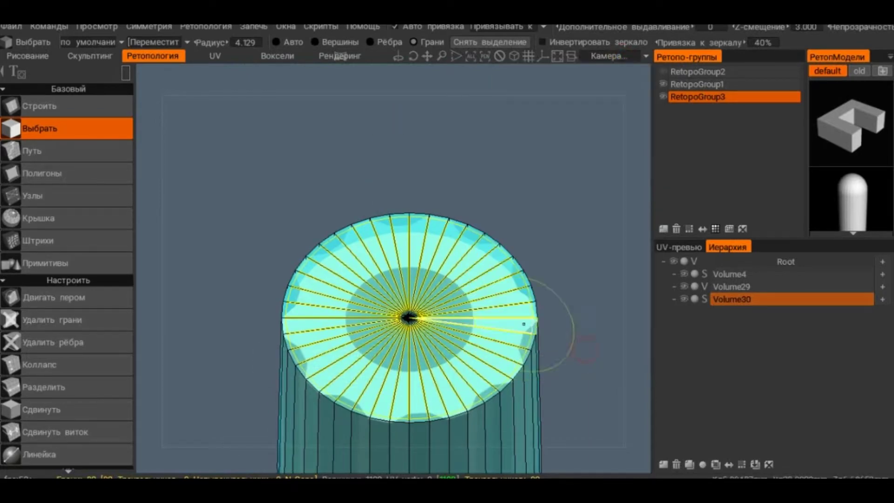
pyautogui.moveTo(585, 348)
pyautogui.mouseDown(button='middle')
pyautogui.moveTo(475, 289)
pyautogui.moveTo(457, 216)
pyautogui.moveTo(507, 343)
pyautogui.mouseUp(button='middle')
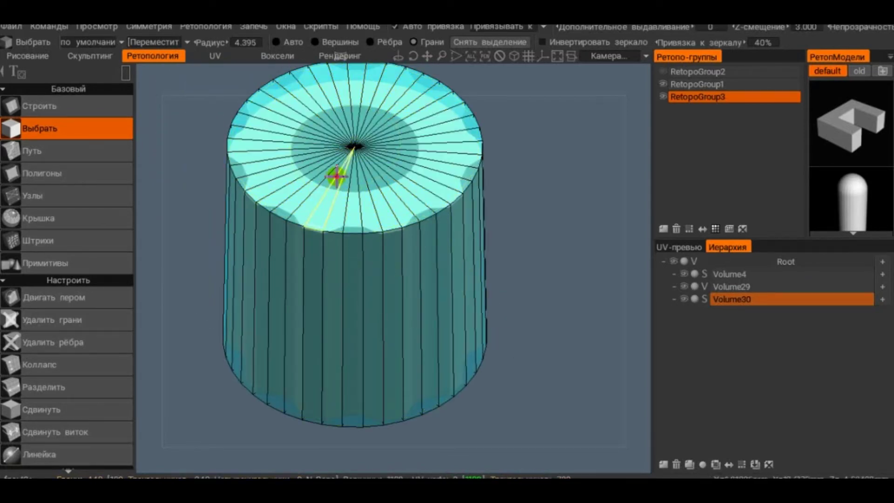
pyautogui.moveTo(335, 175)
pyautogui.mouseDown(button='middle')
pyautogui.moveTo(365, 226)
pyautogui.moveTo(343, 149)
pyautogui.moveTo(355, 409)
pyautogui.moveTo(331, 250)
pyautogui.moveTo(344, 219)
pyautogui.moveTo(376, 326)
pyautogui.mouseUp(button='middle')
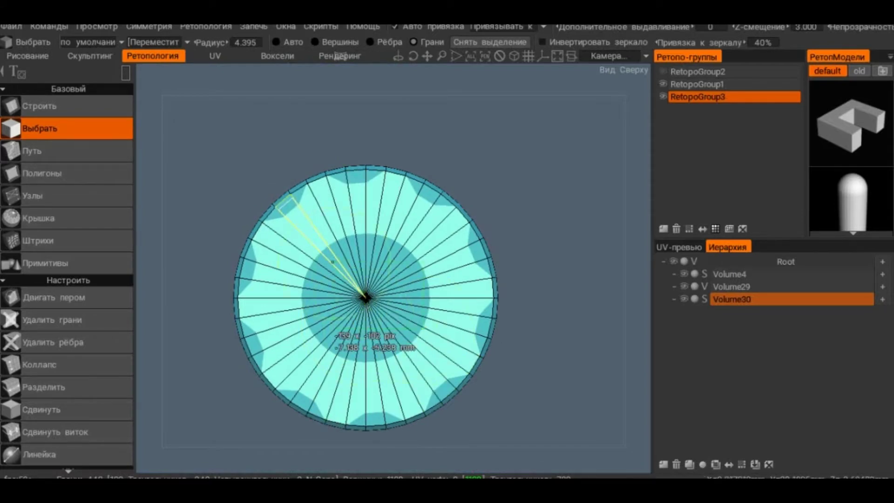
# Step: Select all cylinder faces, shrink the brush radius to 1.721, and scroll the tools to Внедрить
pyautogui.hotkey('ctrl', 'a')
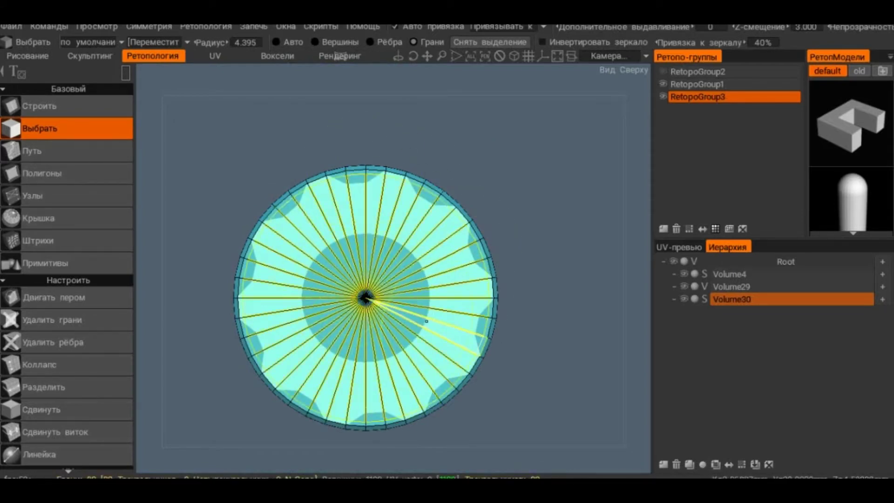
pyautogui.moveTo(412, 149); pyautogui.dragTo(367, 296, button='right')
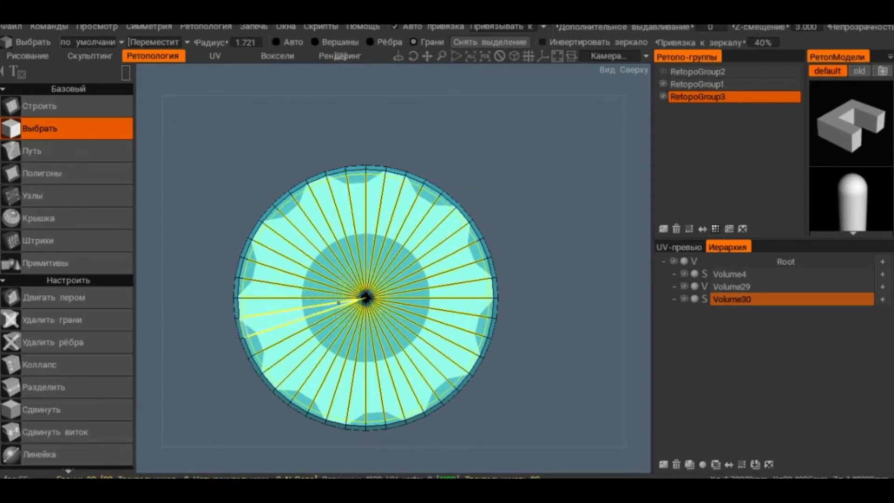
pyautogui.moveTo(278, 210); pyautogui.dragTo(275, 402, button='right')
pyautogui.scroll(-3, 113, 334)
pyautogui.scroll(-4, 113, 334)
pyautogui.scroll(-2, 112, 334)
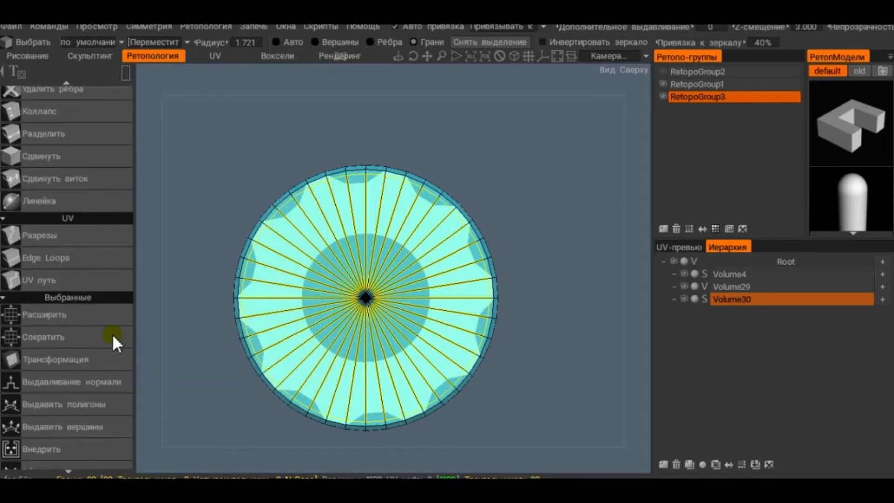
pyautogui.scroll(-5, 112, 333)
pyautogui.scroll(-3, 113, 334)
pyautogui.scroll(-3, 112, 334)
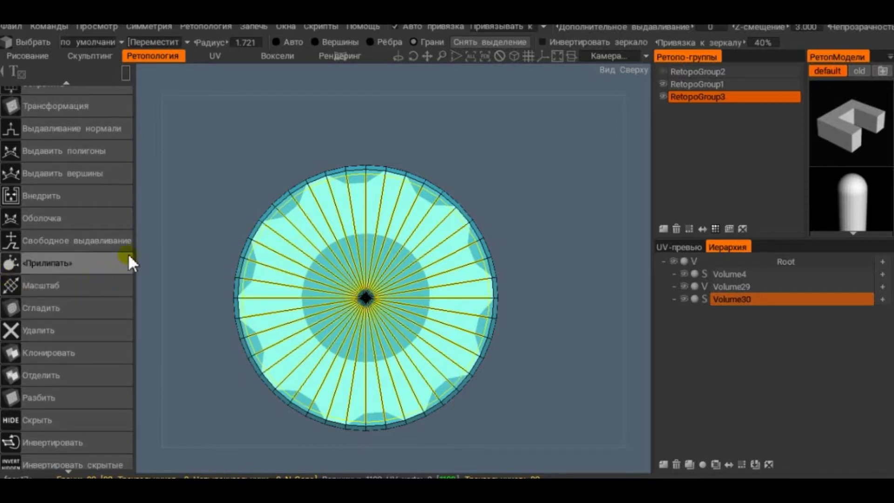
pyautogui.click(186, 216)
pyautogui.scroll(2, 46, 219)
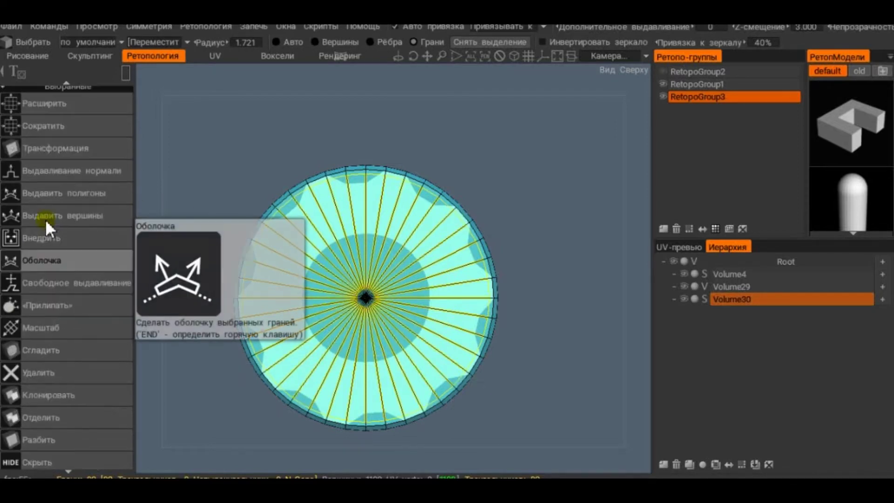
# Step: Inset the selected faces and drag the inner ring's extrusion inward
pyautogui.click(70, 243)
pyautogui.moveTo(176, 280); pyautogui.dragTo(250, 182, button='middle')
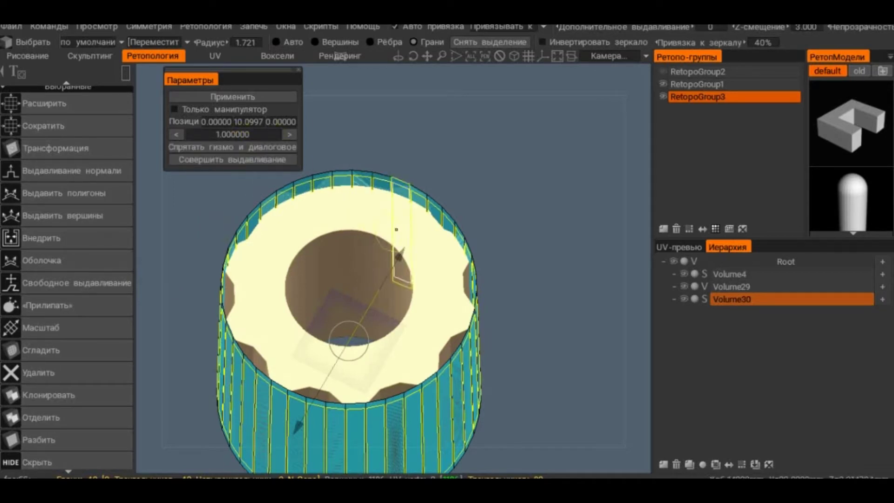
pyautogui.moveTo(399, 254); pyautogui.dragTo(431, 200)
pyautogui.moveTo(432, 200)
pyautogui.mouseDown(button='middle')
pyautogui.moveTo(510, 210)
pyautogui.moveTo(520, 240)
pyautogui.mouseUp(button='middle')
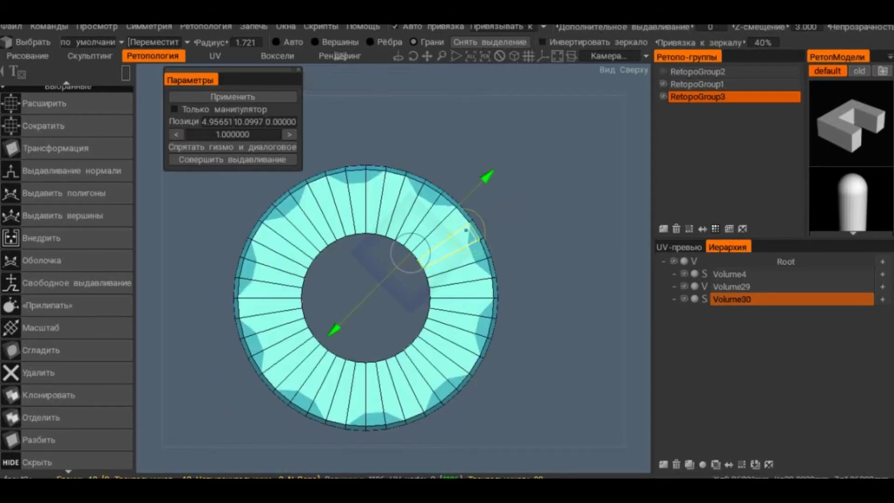
pyautogui.moveTo(485, 177); pyautogui.dragTo(485, 176)
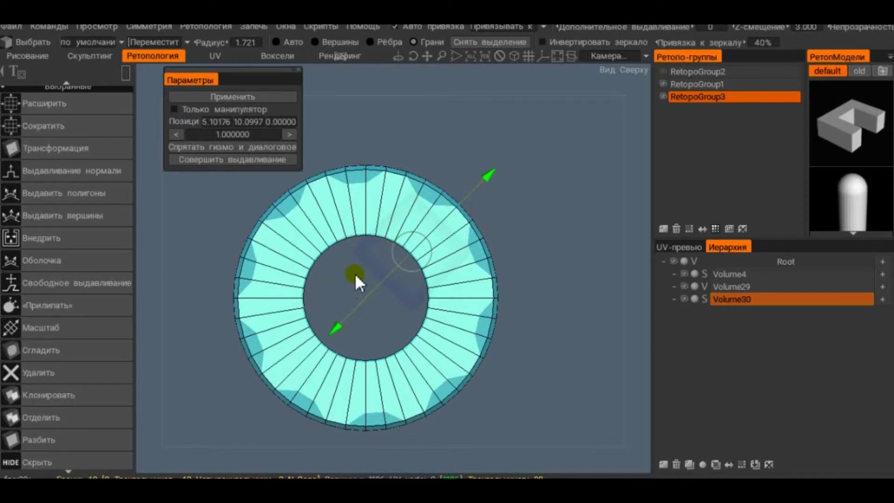
pyautogui.moveTo(592, 222)
pyautogui.mouseDown(button='middle')
pyautogui.moveTo(568, 179)
pyautogui.moveTo(605, 219)
pyautogui.moveTo(563, 223)
pyautogui.mouseUp(button='middle')
pyautogui.moveTo(546, 179); pyautogui.dragTo(578, 227, button='right')
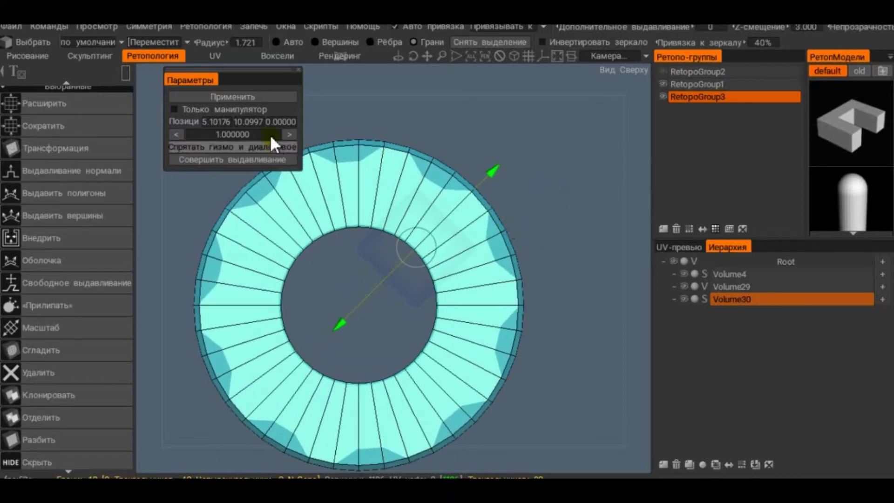
# Step: Set the extrusion step to 3, settle the position at 8.10176, and commit the extrusion
pyautogui.click(287, 135)
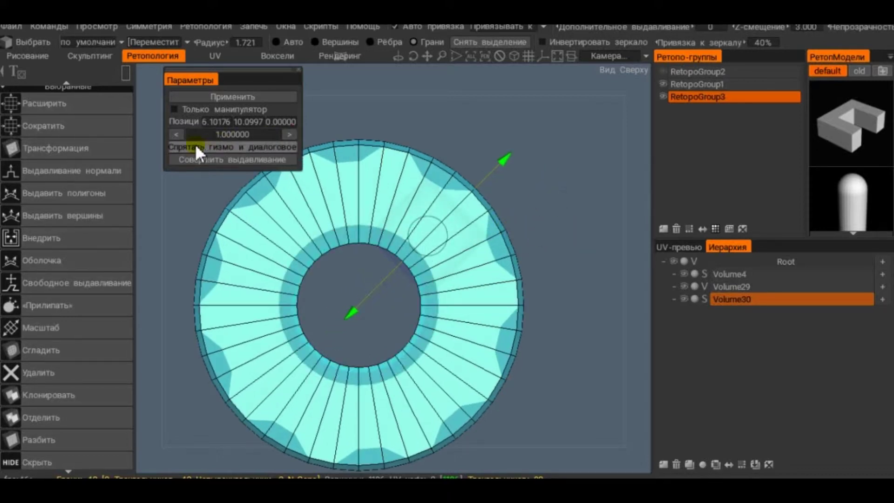
pyautogui.click(180, 135)
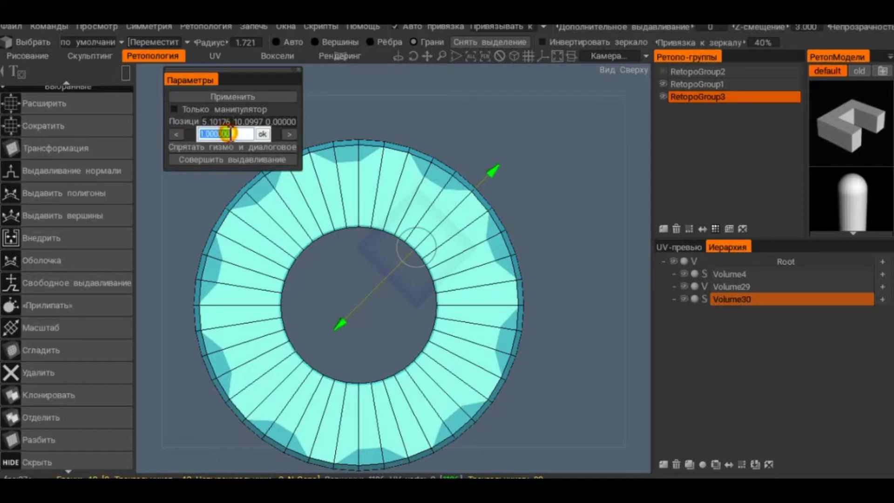
pyautogui.write('3')
pyautogui.press('Return')
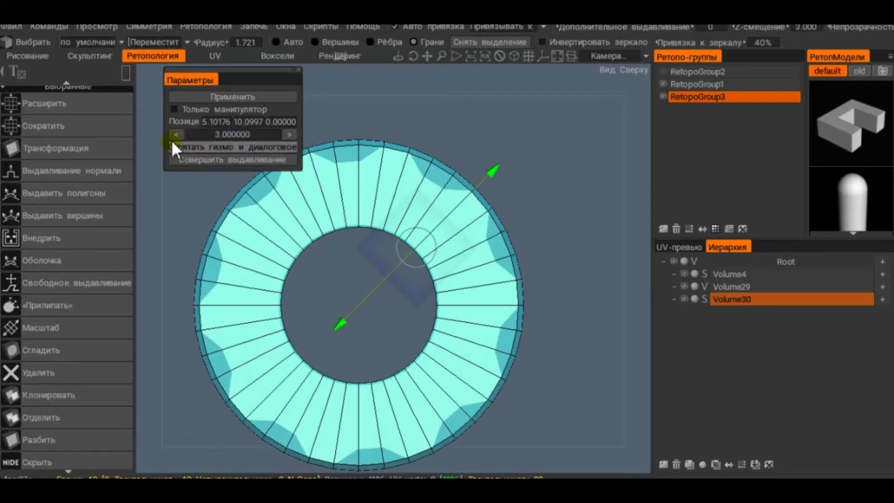
pyautogui.click(173, 137)
pyautogui.click(173, 138)
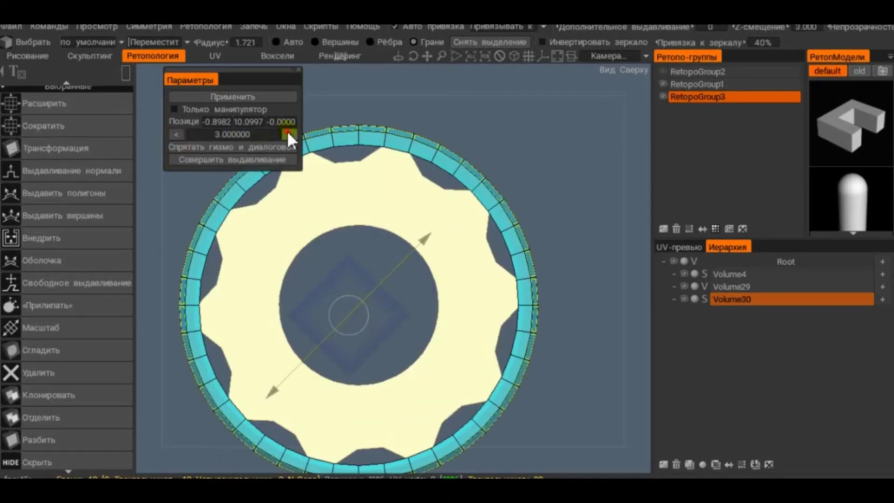
pyautogui.click(289, 134)
pyautogui.click(289, 134)
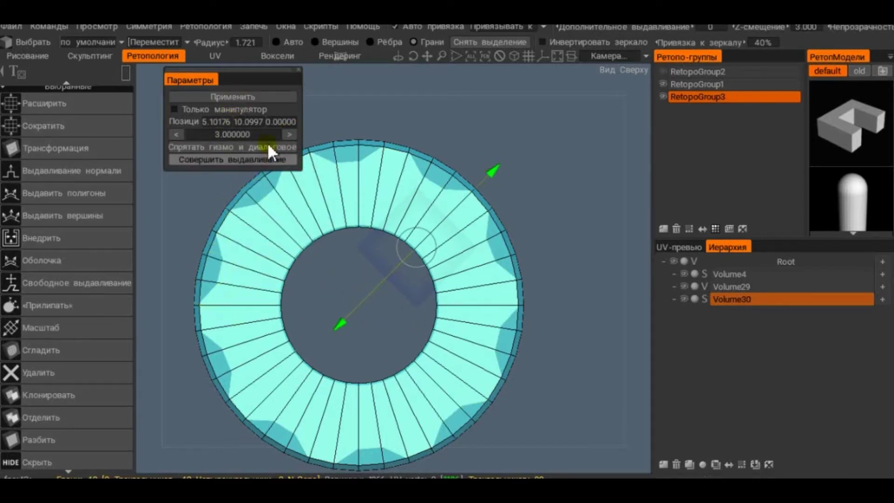
pyautogui.click(285, 135)
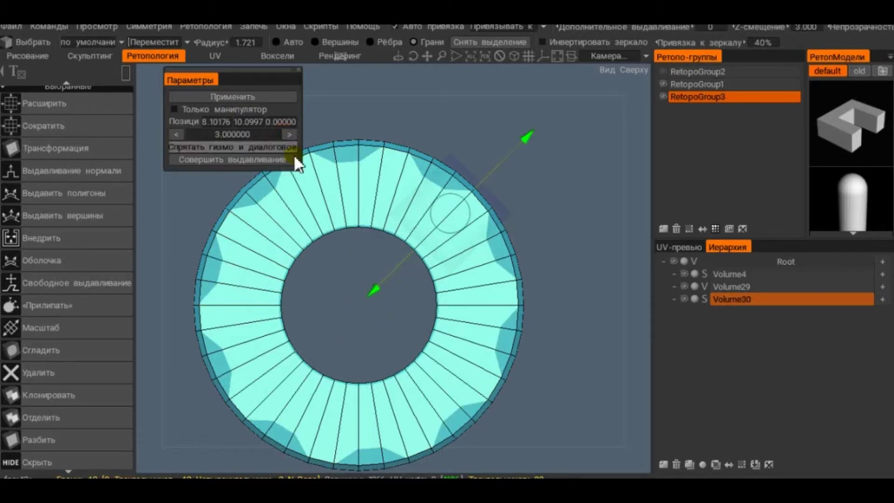
pyautogui.click(181, 134)
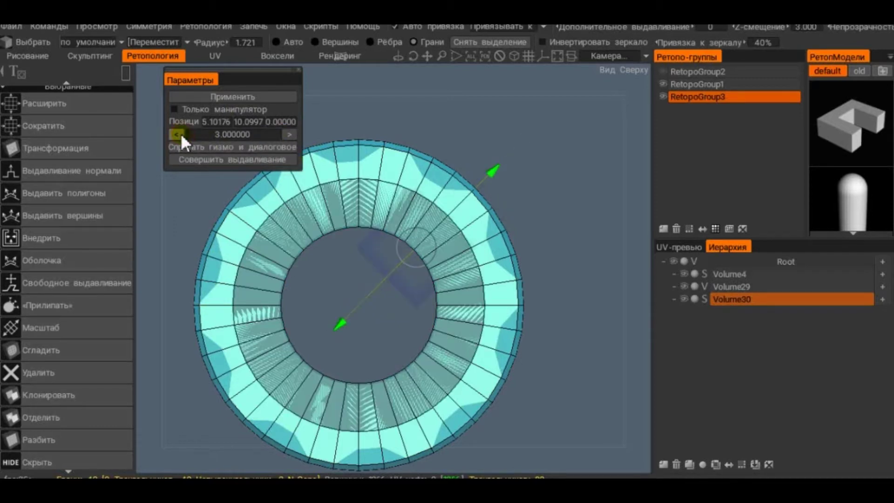
pyautogui.click(289, 134)
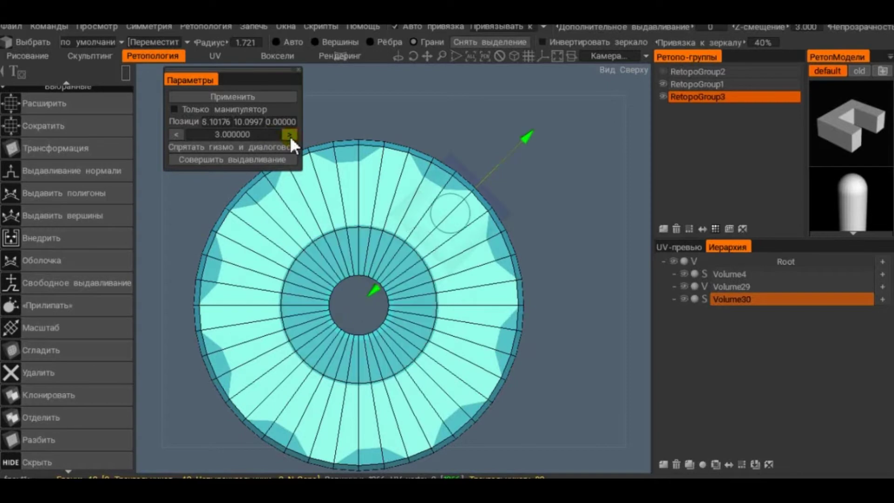
pyautogui.moveTo(610, 295); pyautogui.dragTo(590, 244)
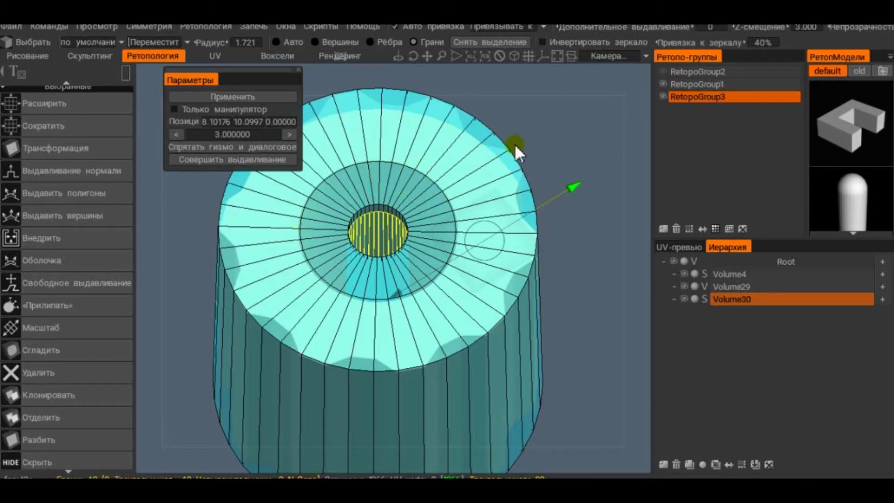
pyautogui.moveTo(515, 152); pyautogui.dragTo(585, 214)
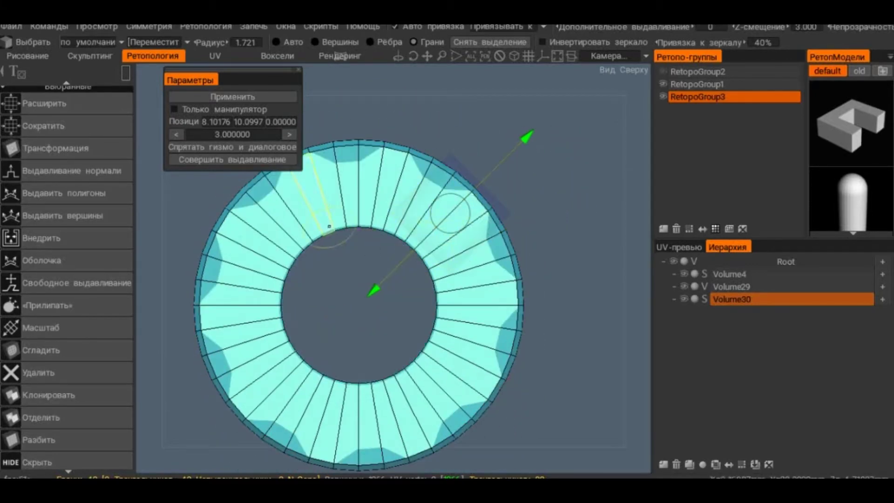
pyautogui.click(10, 198)
# Step: Select all ring faces and try conforming them, undoing the distorted result
pyautogui.scroll(5, 7, 214)
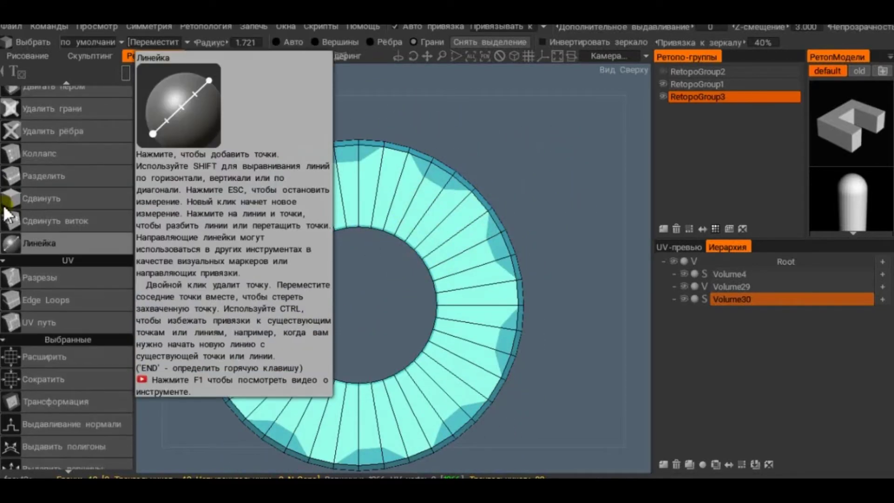
pyautogui.scroll(-3, 7, 215)
pyautogui.scroll(-1, 7, 215)
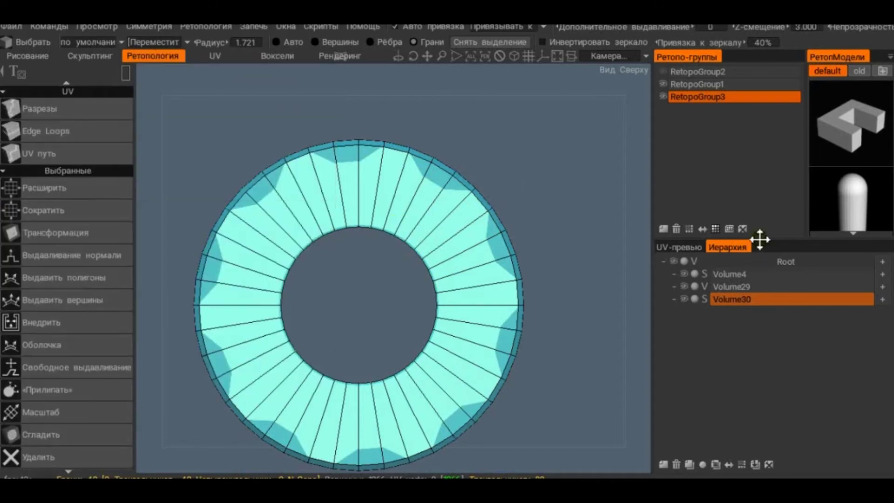
pyautogui.click(717, 230)
pyautogui.scroll(-4, 30, 297)
pyautogui.click(61, 201)
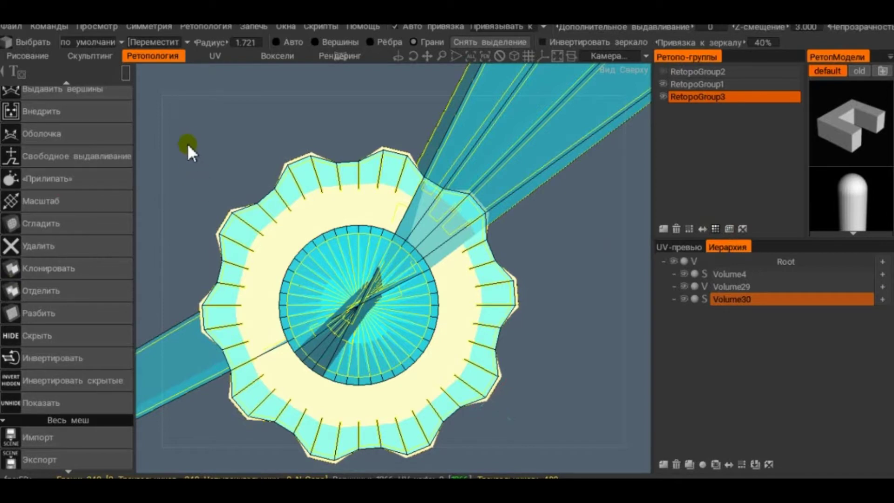
pyautogui.hotkey('ctrl', 'z')
# Step: Choose another snap mode and conform the ring onto the sculpt for a wavy outline
pyautogui.click(502, 32)
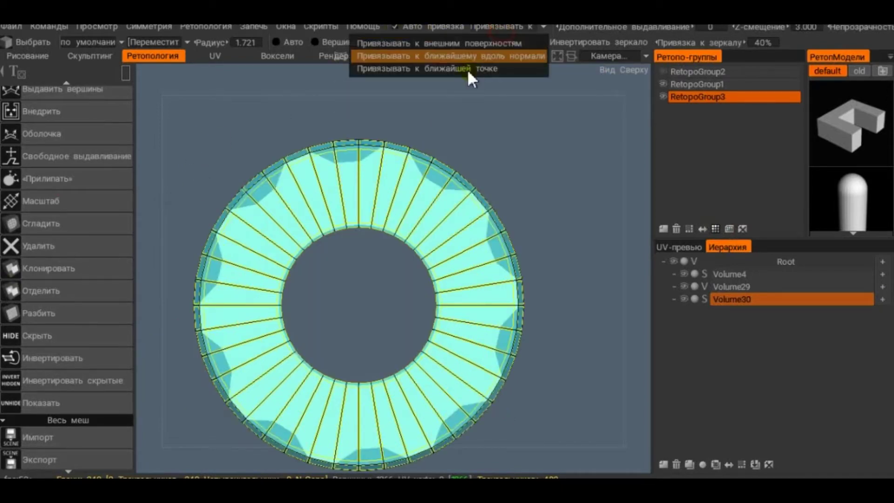
pyautogui.click(468, 69)
pyautogui.click(61, 202)
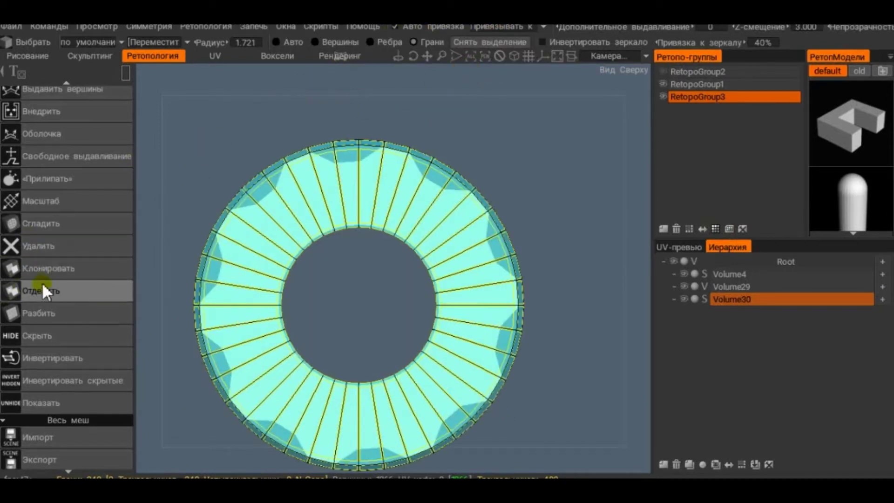
pyautogui.click(63, 185)
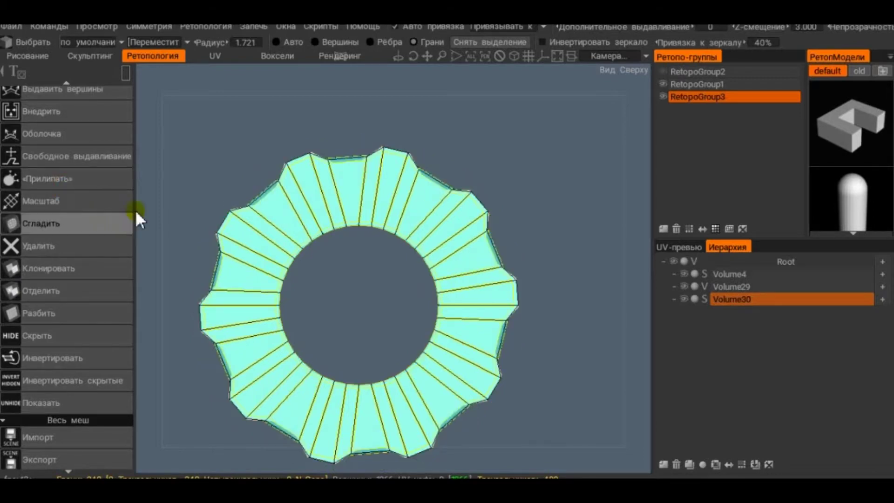
pyautogui.moveTo(193, 154)
pyautogui.mouseDown()
pyautogui.moveTo(597, 368)
pyautogui.moveTo(551, 194)
pyautogui.moveTo(602, 239)
pyautogui.mouseUp()
pyautogui.click(601, 240)
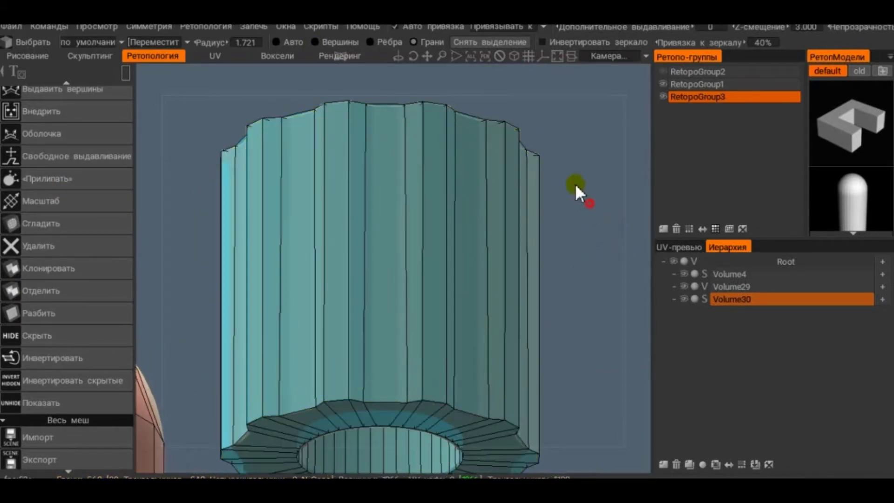
# Step: Return to a top view of the ring and pan out to the red sphere and egg
pyautogui.moveTo(577, 189)
pyautogui.mouseDown()
pyautogui.moveTo(539, 130)
pyautogui.moveTo(437, 296)
pyautogui.moveTo(381, 351)
pyautogui.moveTo(294, 245)
pyautogui.moveTo(379, 199)
pyautogui.moveTo(365, 313)
pyautogui.moveTo(373, 334)
pyautogui.moveTo(326, 319)
pyautogui.moveTo(286, 236)
pyautogui.moveTo(295, 273)
pyautogui.mouseUp()
pyautogui.click(382, 350)
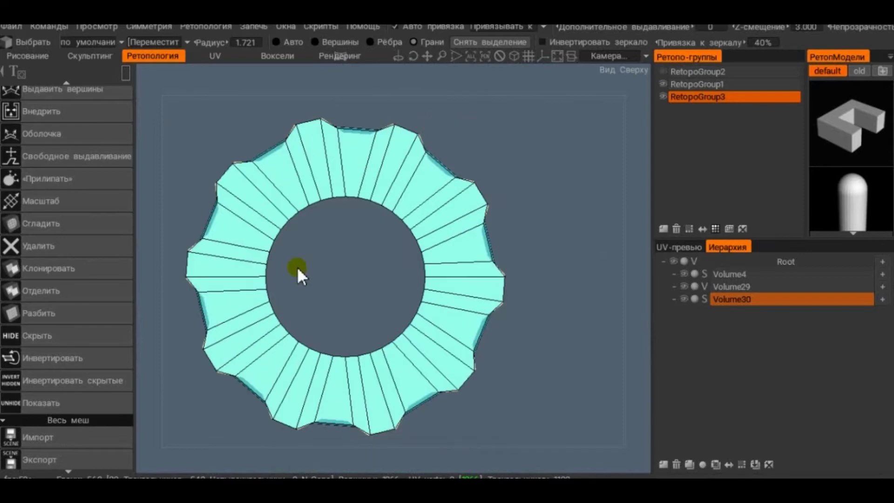
pyautogui.scroll(-3, 295, 273)
pyautogui.moveTo(355, 180); pyautogui.dragTo(295, 245, button='middle')
pyautogui.scroll(-3, 317, 219)
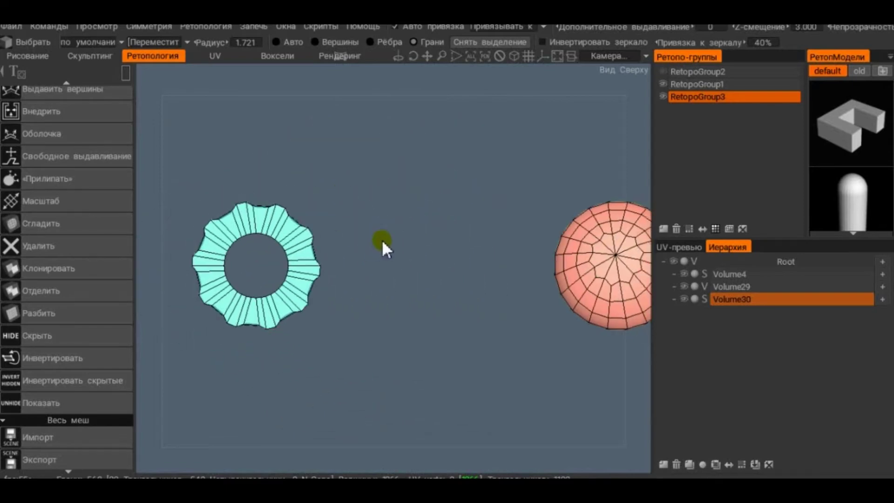
pyautogui.moveTo(382, 244); pyautogui.dragTo(259, 253, button='middle')
pyautogui.moveTo(407, 280); pyautogui.dragTo(306, 344, button='middle')
pyautogui.scroll(-3, 269, 255)
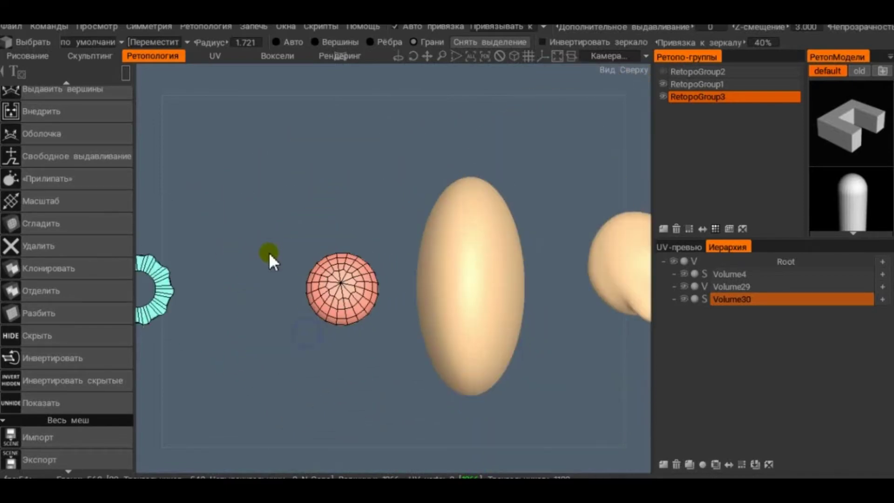
pyautogui.moveTo(269, 255); pyautogui.dragTo(393, 281, button='middle')
# Step: Orbit around the red capsule and egg, then zoom out to show all models in a row
pyautogui.moveTo(340, 297); pyautogui.dragTo(361, 319, button='middle')
pyautogui.moveTo(361, 320); pyautogui.dragTo(340, 200)
pyautogui.moveTo(322, 294); pyautogui.dragTo(474, 212, button='middle')
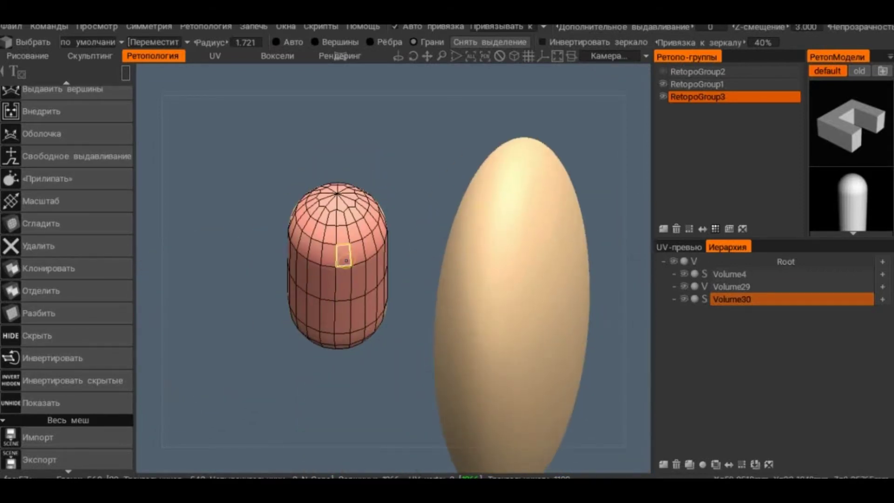
pyautogui.moveTo(345, 261)
pyautogui.mouseDown()
pyautogui.moveTo(441, 302)
pyautogui.moveTo(346, 257)
pyautogui.mouseUp()
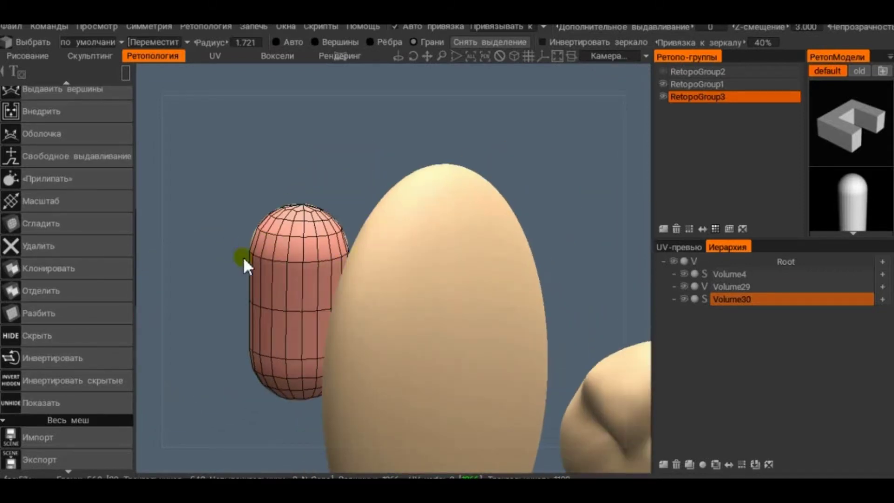
pyautogui.scroll(-3, 354, 242)
pyautogui.moveTo(327, 187)
pyautogui.mouseDown()
pyautogui.moveTo(410, 291)
pyautogui.moveTo(391, 419)
pyautogui.mouseUp()
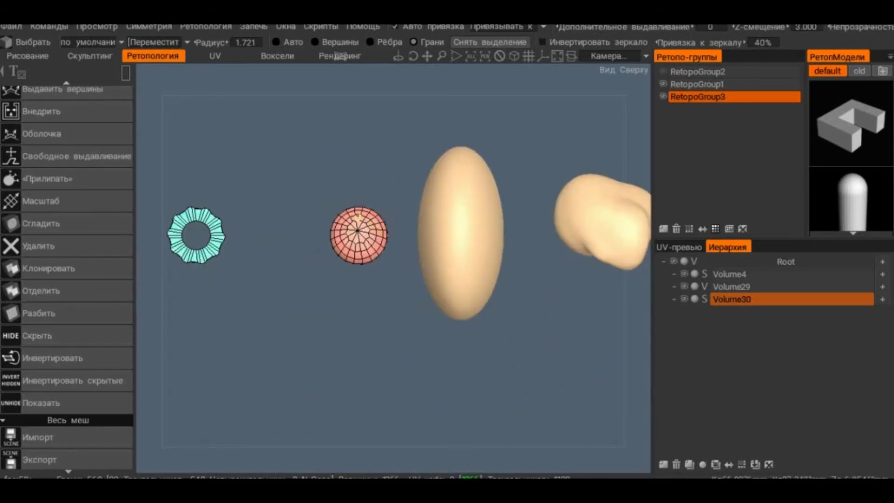
pyautogui.scroll(5, 73, 150)
pyautogui.scroll(5, 71, 149)
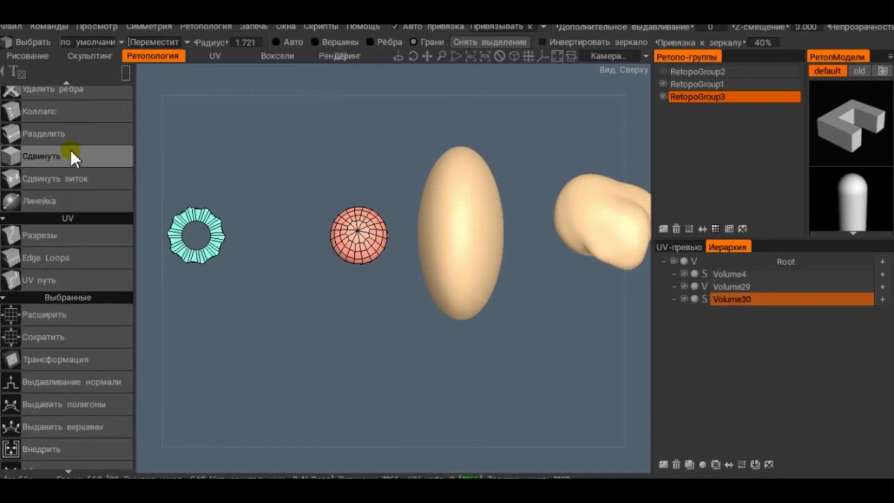
pyautogui.scroll(3, 70, 158)
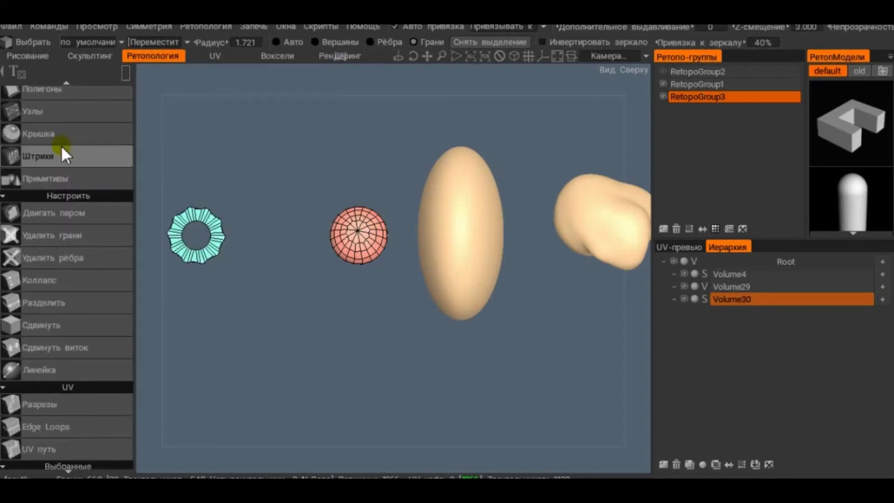
# Step: Choose the Sphere retopo primitive and move its gizmo up onto the egg
pyautogui.click(71, 181)
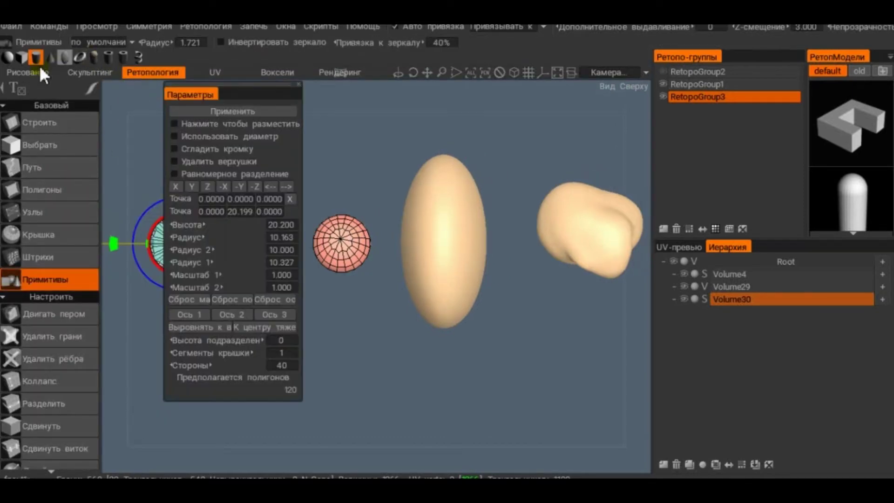
pyautogui.click(11, 59)
pyautogui.moveTo(485, 146); pyautogui.dragTo(440, 233, button='middle')
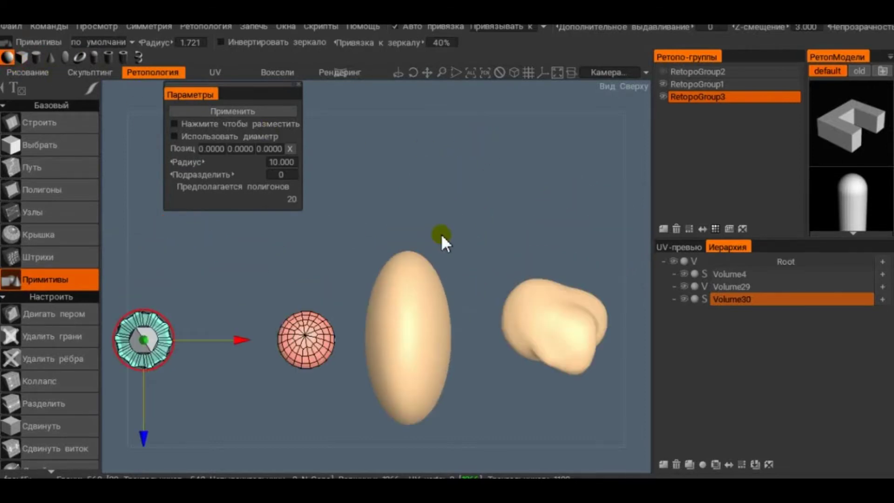
pyautogui.moveTo(236, 342)
pyautogui.mouseDown()
pyautogui.moveTo(494, 329)
pyautogui.moveTo(516, 340)
pyautogui.mouseUp()
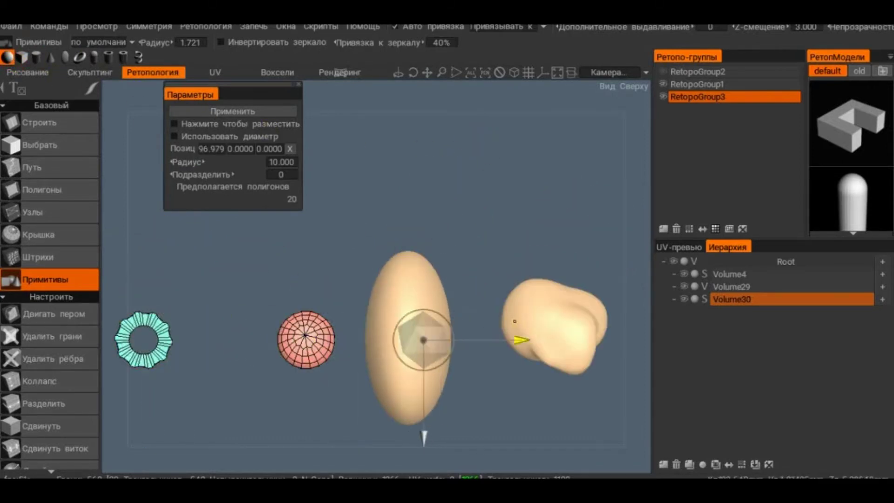
pyautogui.moveTo(492, 214)
pyautogui.mouseDown()
pyautogui.moveTo(481, 266)
pyautogui.moveTo(492, 106)
pyautogui.moveTo(440, 214)
pyautogui.mouseUp()
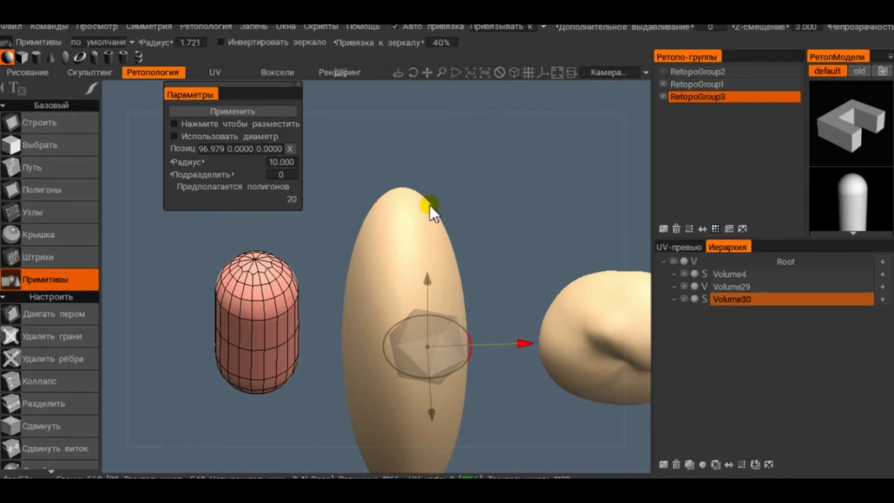
pyautogui.moveTo(427, 280); pyautogui.dragTo(424, 116)
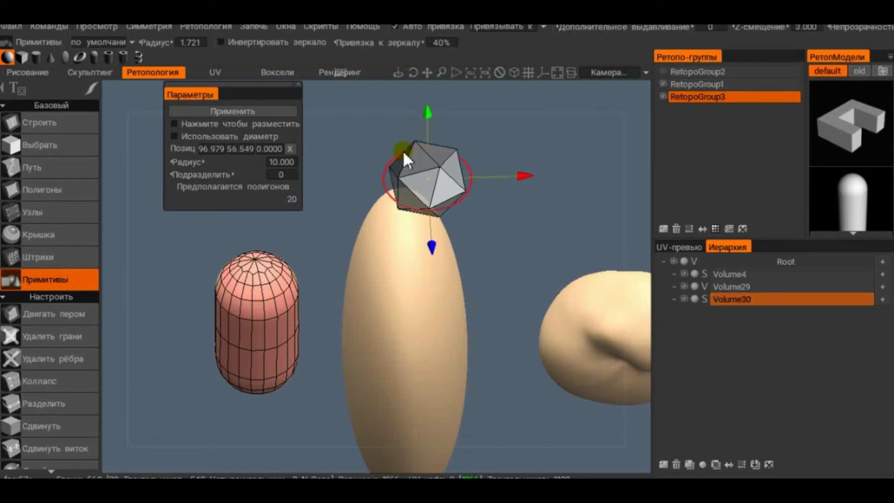
# Step: Place the sphere on the egg's surface with click-to-place, then turn that option off
pyautogui.click(228, 122)
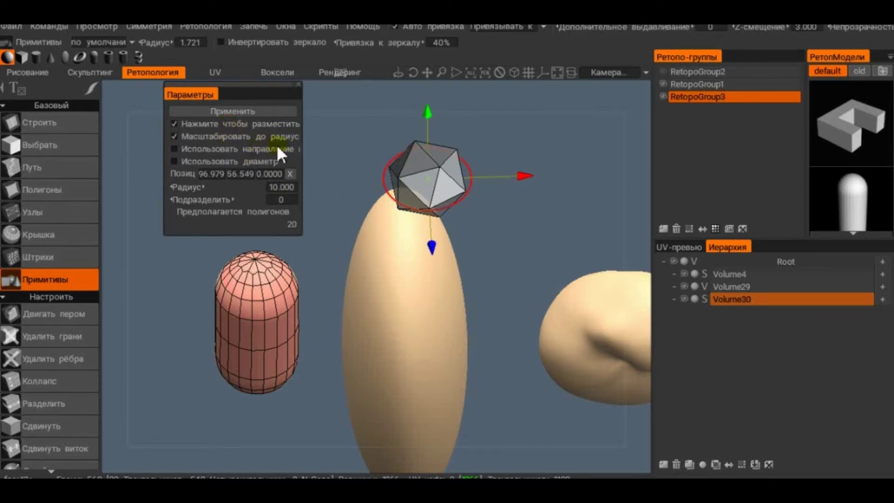
pyautogui.click(424, 315)
pyautogui.click(388, 295)
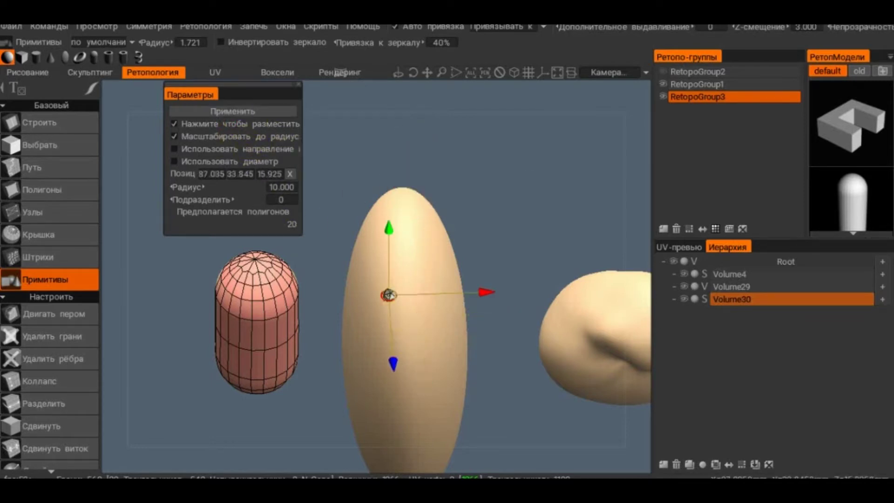
pyautogui.click(411, 328)
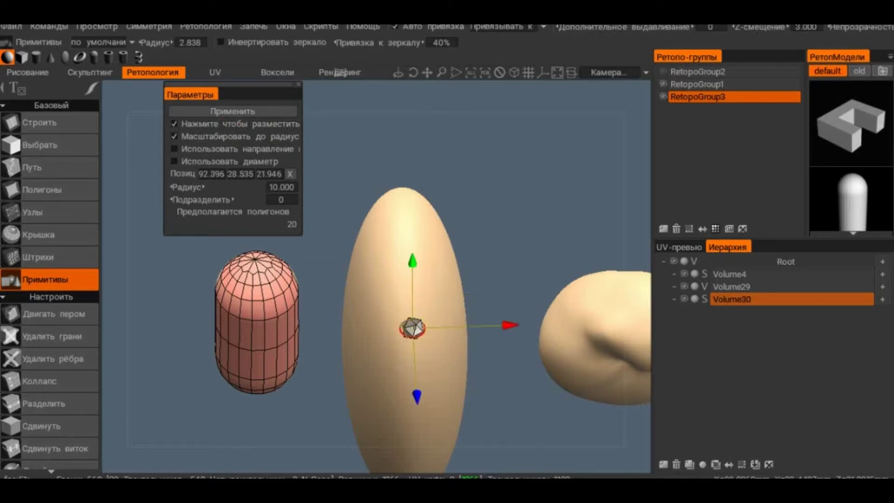
pyautogui.click(409, 256)
pyautogui.click(405, 200)
pyautogui.click(380, 344)
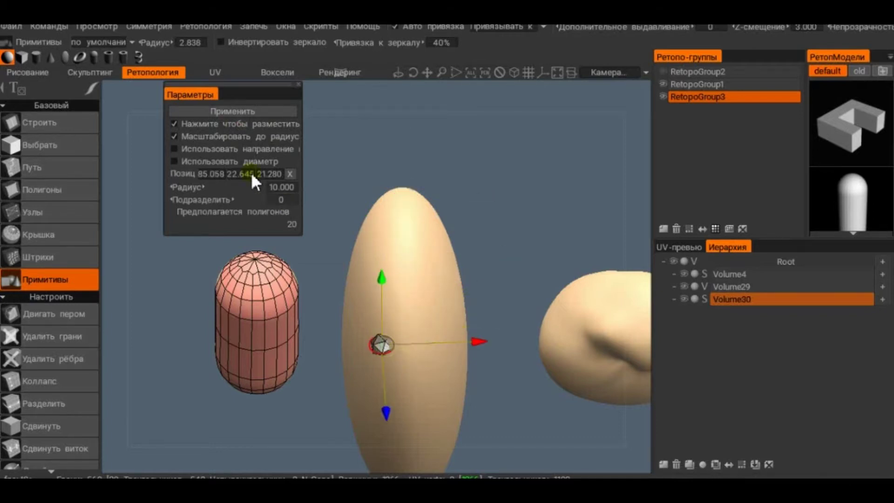
pyautogui.click(212, 129)
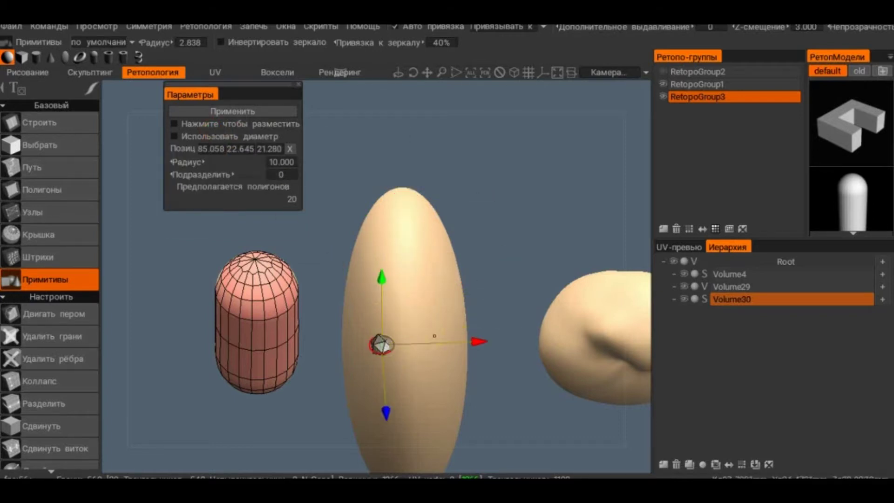
# Step: Nudge the sphere along X and enlarge its radius to 21.780
pyautogui.moveTo(473, 341); pyautogui.dragTo(498, 344)
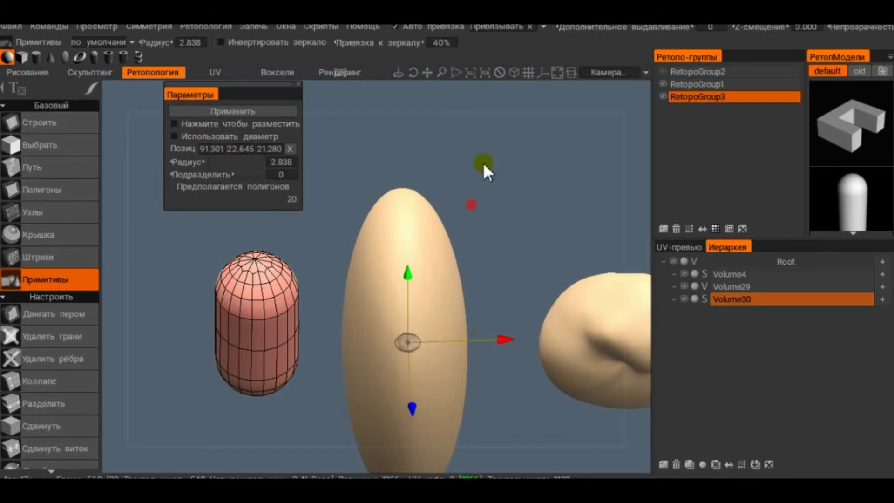
pyautogui.moveTo(483, 162); pyautogui.dragTo(477, 99)
pyautogui.moveTo(476, 99); pyautogui.dragTo(447, 158, button='middle')
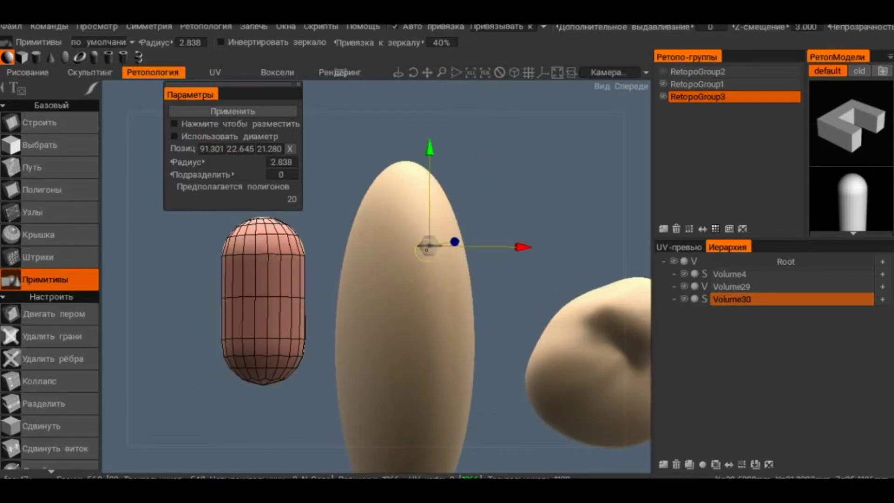
pyautogui.moveTo(424, 245); pyautogui.dragTo(282, 204)
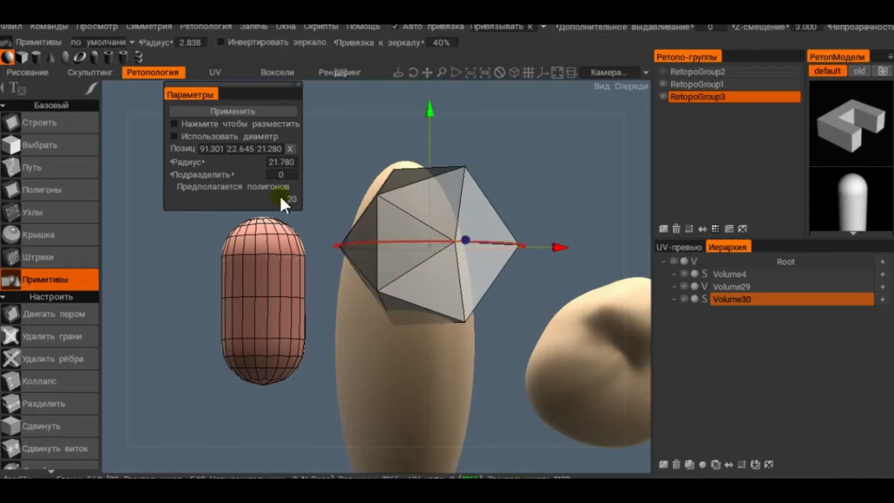
# Step: Switch the primitive to an ellipsoid and move it onto the egg along X
pyautogui.click(99, 56)
pyautogui.click(64, 55)
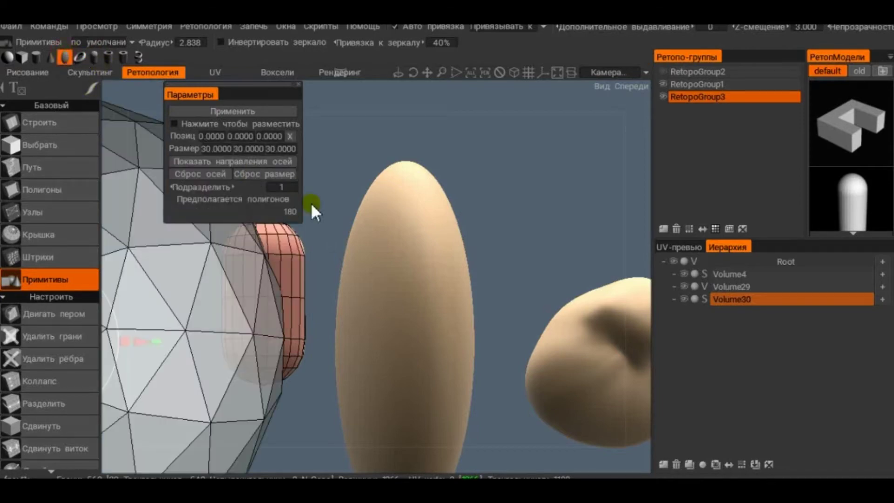
pyautogui.moveTo(444, 320)
pyautogui.mouseDown(button='right')
pyautogui.moveTo(385, 201)
pyautogui.moveTo(430, 285)
pyautogui.mouseUp(button='right')
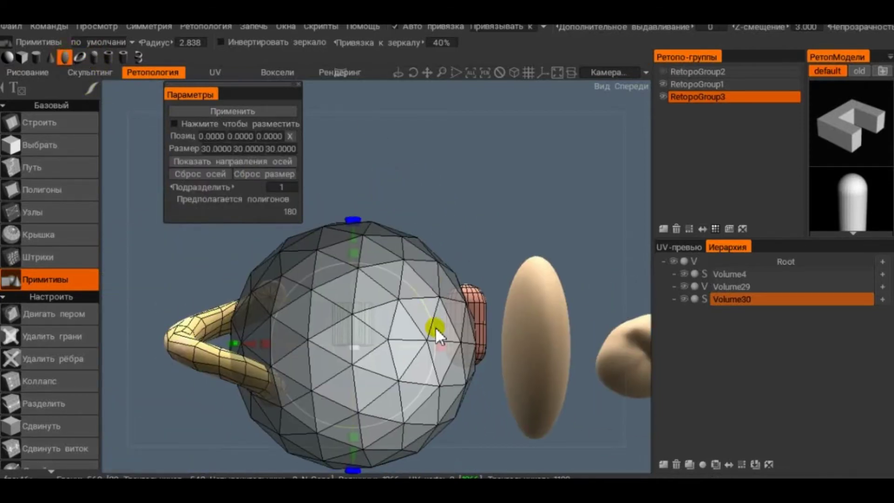
pyautogui.moveTo(455, 346); pyautogui.dragTo(508, 350, button='right')
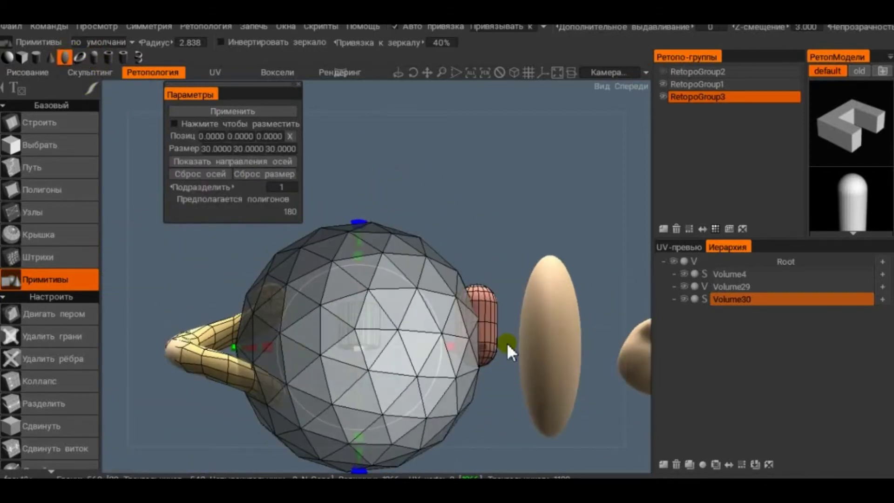
pyautogui.moveTo(495, 259); pyautogui.dragTo(435, 167, button='right')
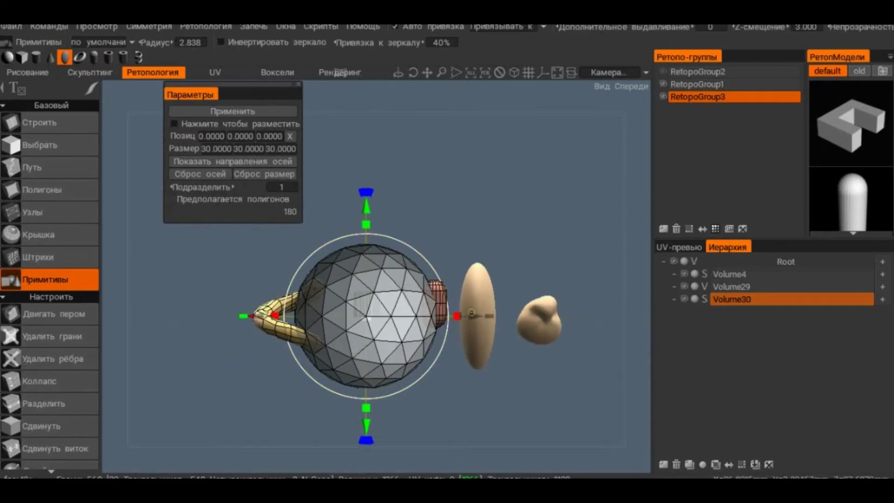
pyautogui.moveTo(471, 313); pyautogui.dragTo(607, 313)
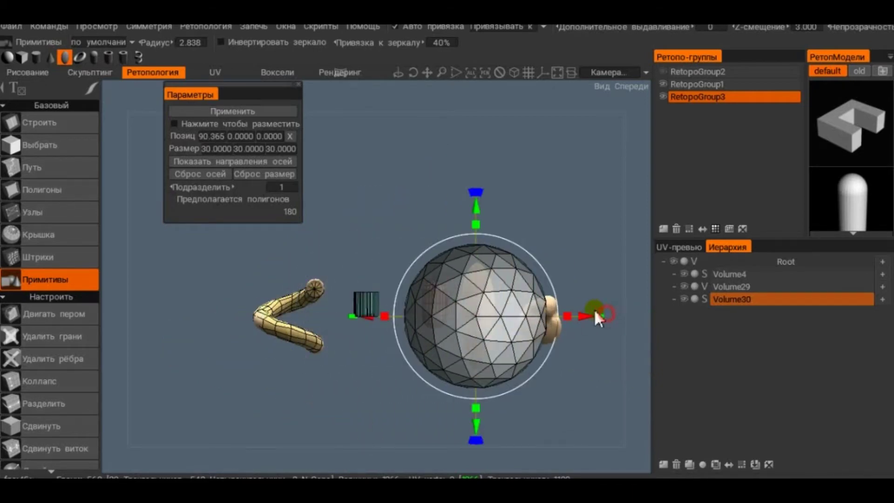
# Step: Scale the ellipsoid to 8.41727 × 23.5251 × 15.7553 and set Subdivide to 0
pyautogui.moveTo(475, 227); pyautogui.dragTo(476, 244)
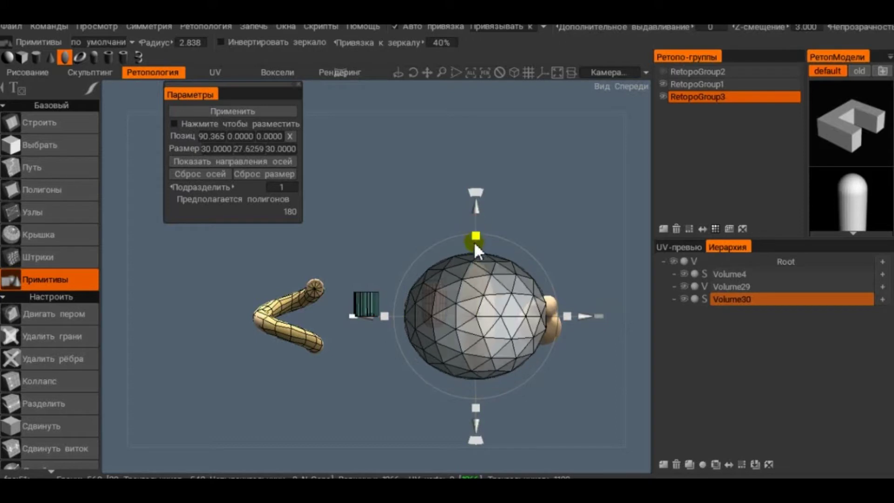
pyautogui.moveTo(567, 312)
pyautogui.mouseDown()
pyautogui.moveTo(500, 304)
pyautogui.moveTo(552, 204)
pyautogui.moveTo(376, 199)
pyautogui.moveTo(493, 265)
pyautogui.moveTo(509, 347)
pyautogui.moveTo(432, 336)
pyautogui.mouseUp()
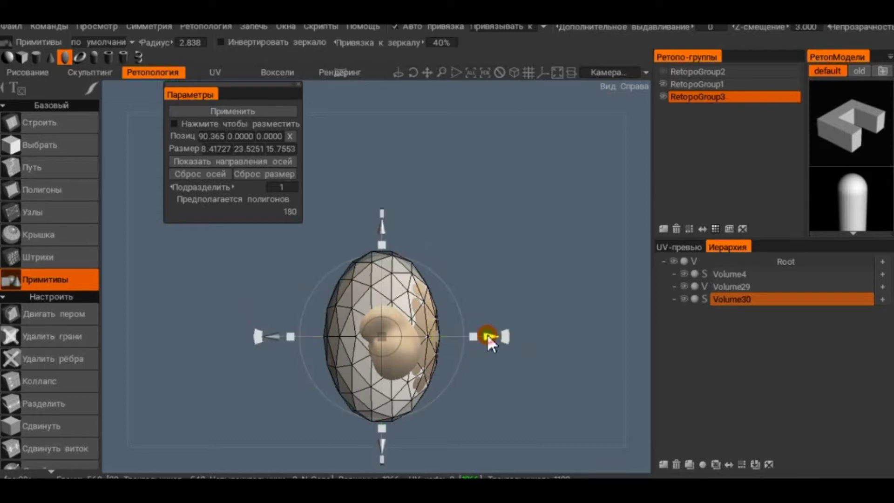
pyautogui.moveTo(487, 333); pyautogui.dragTo(489, 335)
pyautogui.moveTo(456, 264)
pyautogui.mouseDown()
pyautogui.moveTo(439, 180)
pyautogui.moveTo(589, 236)
pyautogui.moveTo(355, 242)
pyautogui.moveTo(429, 217)
pyautogui.moveTo(432, 174)
pyautogui.mouseUp()
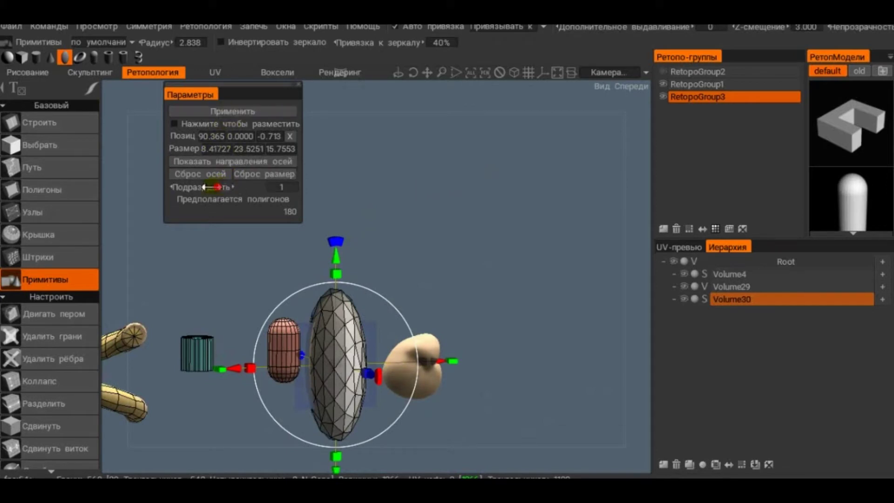
pyautogui.moveTo(210, 186); pyautogui.dragTo(204, 187)
pyautogui.moveTo(451, 180)
pyautogui.mouseDown()
pyautogui.moveTo(415, 279)
pyautogui.moveTo(481, 189)
pyautogui.moveTo(435, 189)
pyautogui.mouseUp()
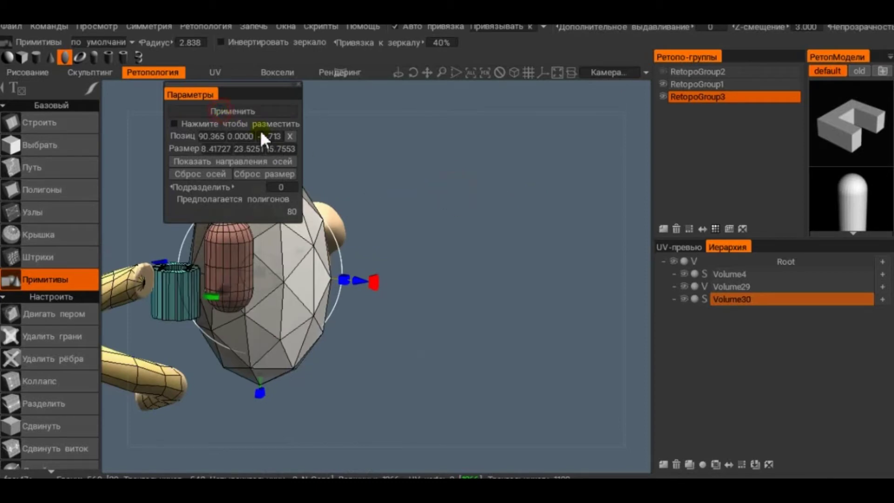
pyautogui.moveTo(261, 135)
pyautogui.mouseDown()
pyautogui.moveTo(443, 170)
pyautogui.moveTo(539, 200)
pyautogui.moveTo(343, 219)
pyautogui.moveTo(359, 259)
pyautogui.moveTo(329, 216)
pyautogui.mouseUp()
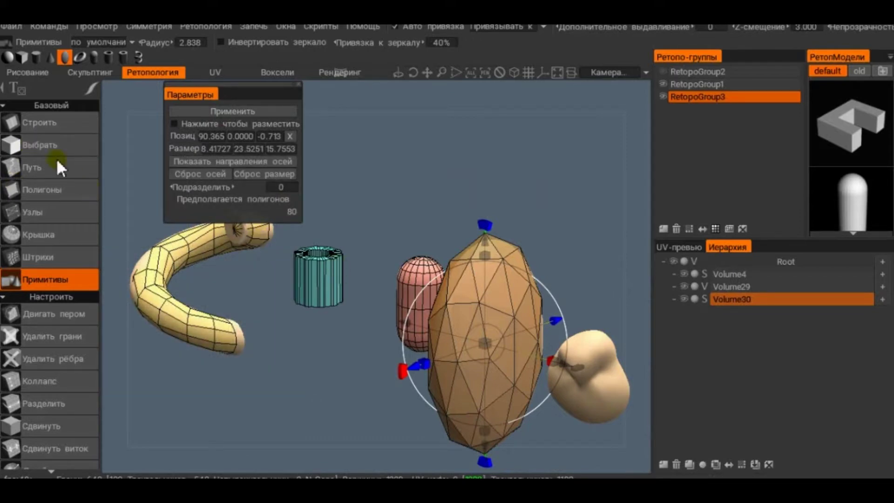
# Step: Select the whole ellipsoid retopo mesh and browse the Snap and Transform tools
pyautogui.click(711, 226)
pyautogui.scroll(-5, 125, 291)
pyautogui.scroll(-3, 58, 388)
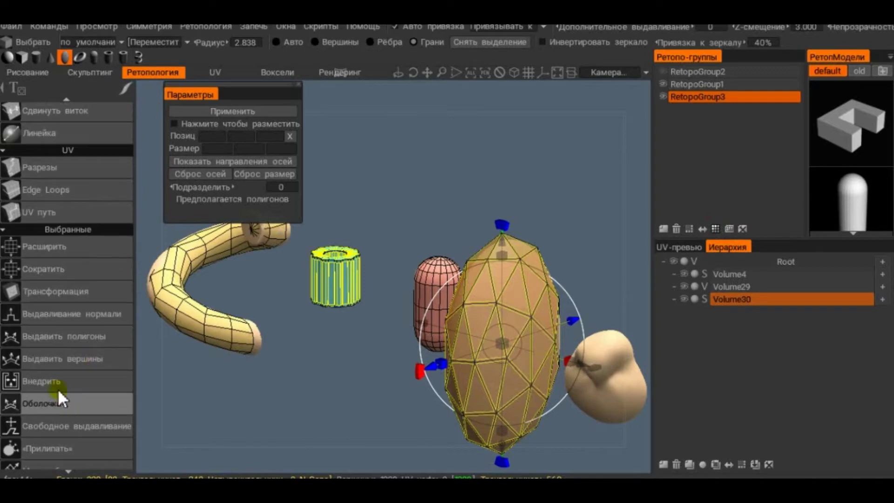
pyautogui.scroll(-3, 57, 374)
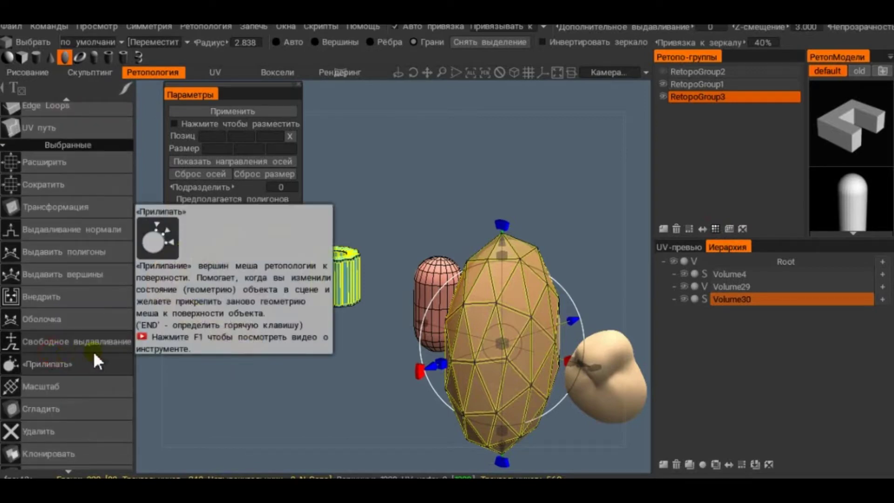
pyautogui.moveTo(541, 224)
pyautogui.mouseDown()
pyautogui.moveTo(395, 175)
pyautogui.moveTo(516, 128)
pyautogui.mouseUp()
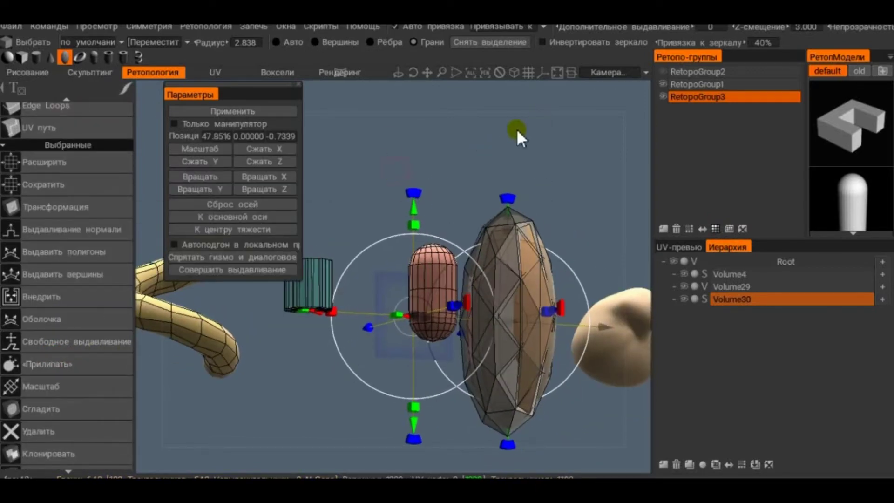
pyautogui.scroll(5, 37, 146)
pyautogui.scroll(5, 37, 146)
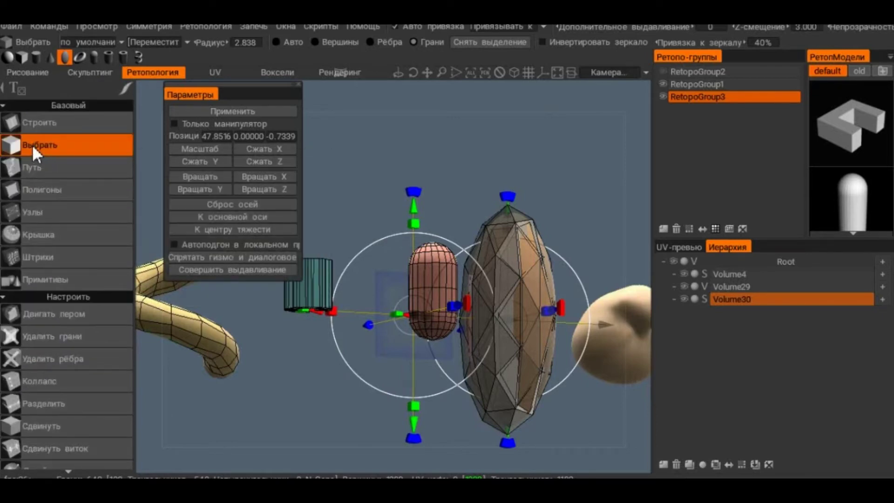
# Step: Switch back to the Build tool and zoom in on the egg's retopo mesh
pyautogui.click(55, 115)
pyautogui.moveTo(301, 150)
pyautogui.mouseDown()
pyautogui.moveTo(477, 160)
pyautogui.moveTo(512, 225)
pyautogui.moveTo(433, 183)
pyautogui.moveTo(500, 117)
pyautogui.moveTo(343, 153)
pyautogui.moveTo(491, 160)
pyautogui.moveTo(225, 160)
pyautogui.moveTo(329, 107)
pyautogui.moveTo(398, 265)
pyautogui.moveTo(368, 150)
pyautogui.moveTo(302, 142)
pyautogui.moveTo(359, 112)
pyautogui.moveTo(419, 176)
pyautogui.moveTo(316, 135)
pyautogui.moveTo(308, 181)
pyautogui.moveTo(369, 200)
pyautogui.moveTo(315, 193)
pyautogui.moveTo(366, 248)
pyautogui.mouseUp()
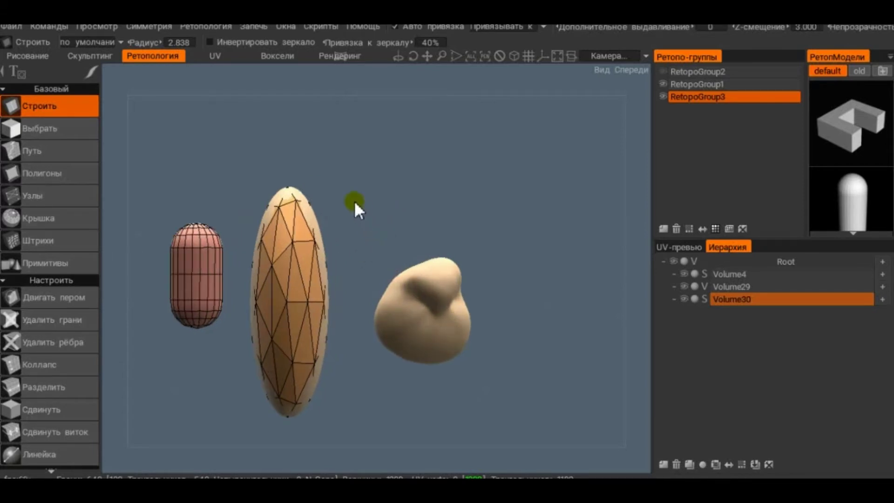
pyautogui.moveTo(353, 200)
pyautogui.mouseDown()
pyautogui.moveTo(463, 201)
pyautogui.moveTo(498, 307)
pyautogui.moveTo(358, 240)
pyautogui.moveTo(316, 289)
pyautogui.moveTo(351, 305)
pyautogui.moveTo(399, 309)
pyautogui.moveTo(378, 265)
pyautogui.mouseUp()
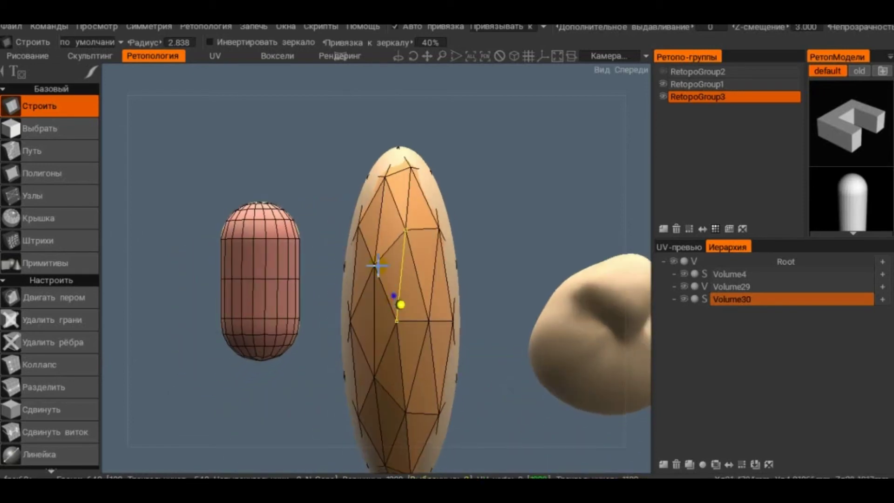
# Step: Clear the egg's retopo mesh and reapply the 80-polygon ellipsoid primitive as a fresh shell
pyautogui.scroll(-3, 378, 265)
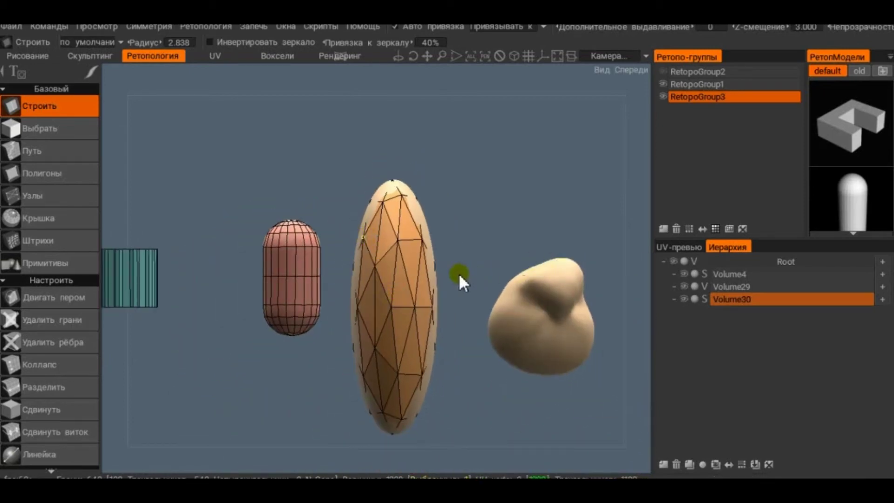
pyautogui.click(742, 228)
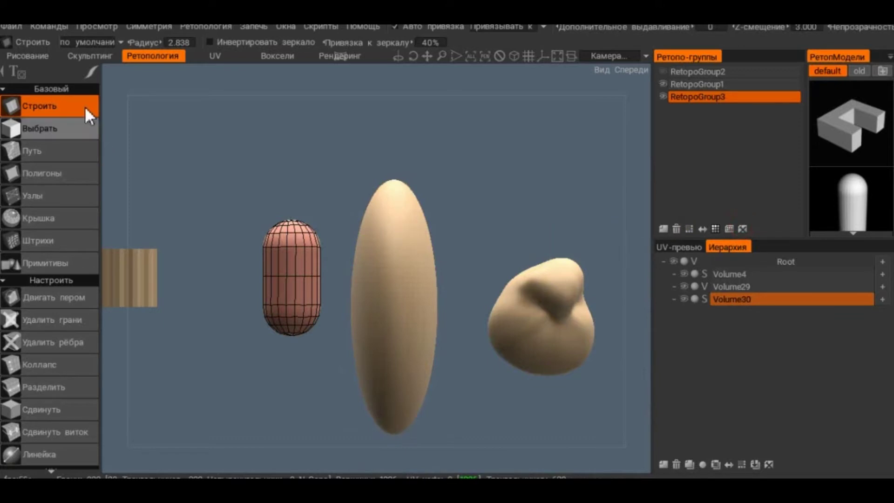
pyautogui.click(49, 257)
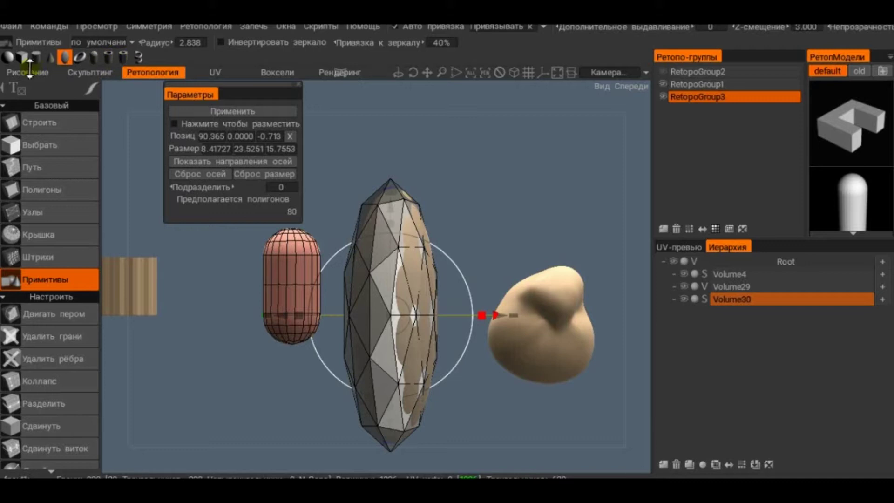
pyautogui.click(227, 112)
pyautogui.scroll(-2, 90, 190)
pyautogui.scroll(-2, 43, 272)
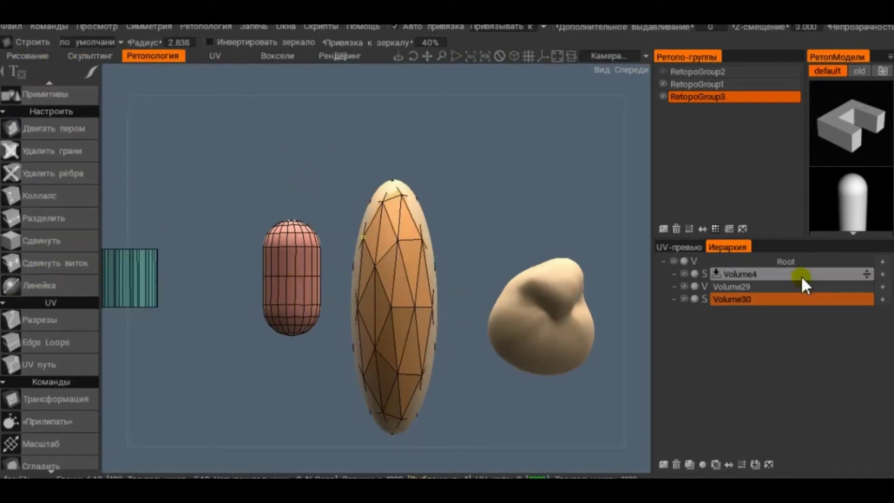
# Step: Select the egg's coarse retopo shell and subdivide it into dense hexagonal polygon cells
pyautogui.click(715, 228)
pyautogui.scroll(-2, 42, 322)
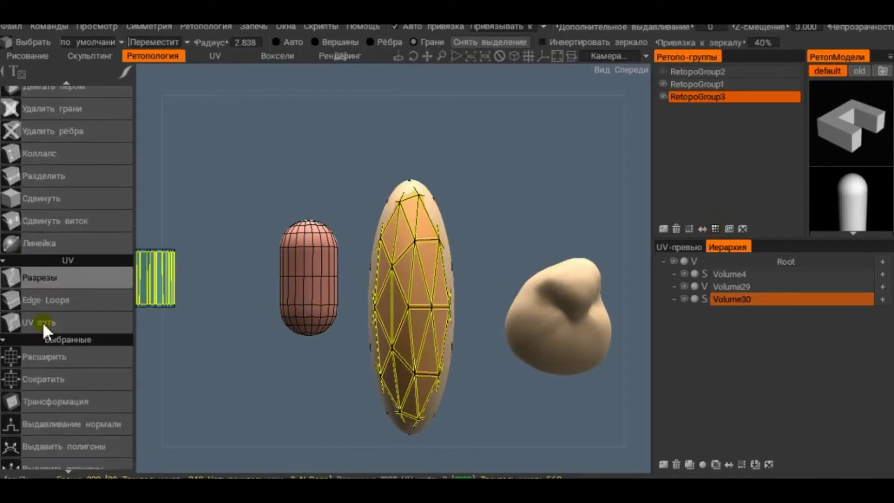
pyautogui.scroll(-2, 37, 363)
pyautogui.scroll(-2, 43, 344)
pyautogui.scroll(-2, 47, 359)
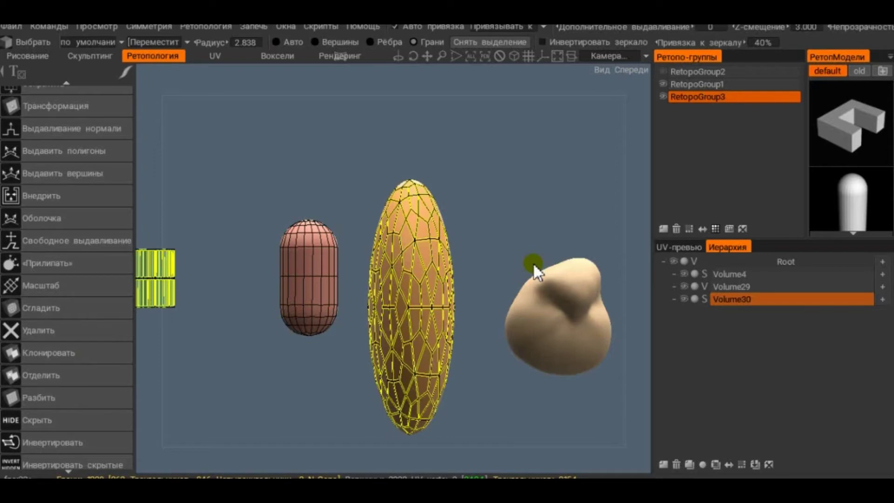
pyautogui.moveTo(534, 264)
pyautogui.mouseDown()
pyautogui.moveTo(459, 247)
pyautogui.moveTo(461, 275)
pyautogui.mouseUp()
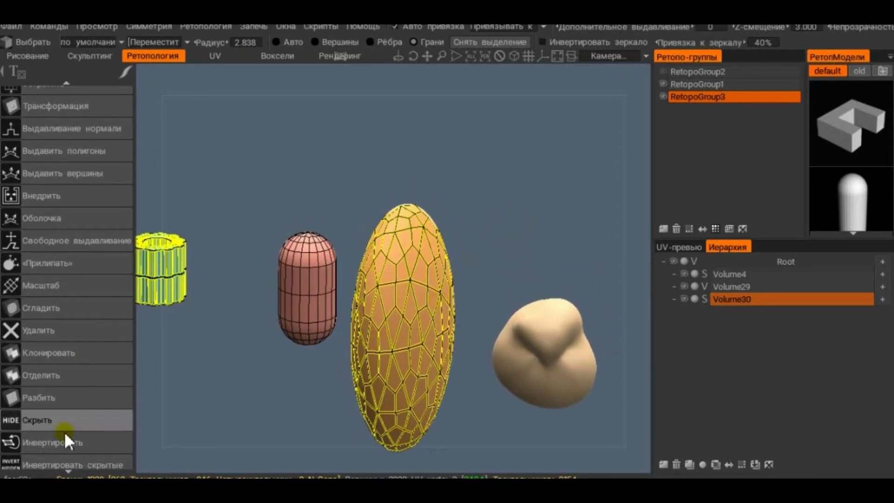
pyautogui.click(57, 348)
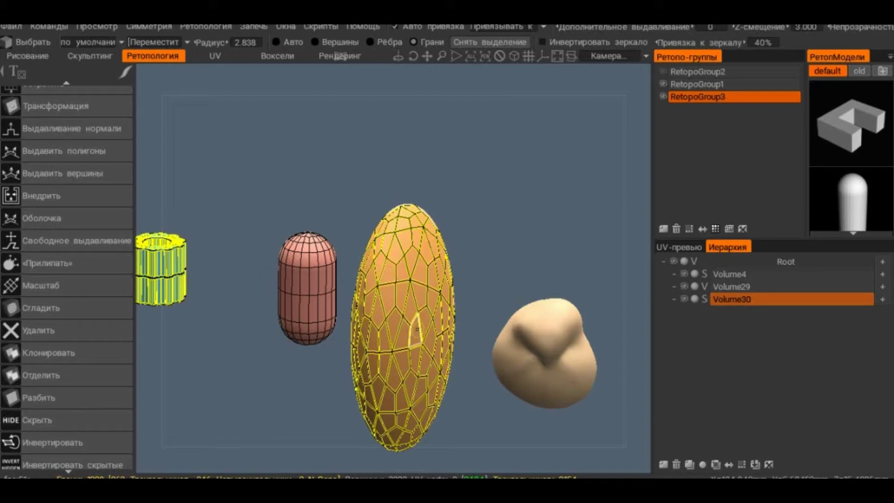
pyautogui.click(690, 224)
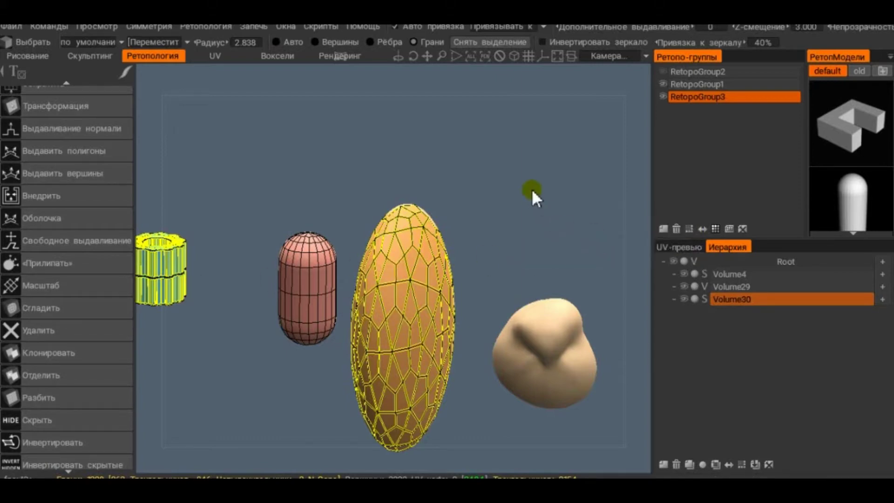
# Step: Select all retopo geometry and apply Сгладить to it
pyautogui.scroll(3, 551, 205)
pyautogui.moveTo(459, 223)
pyautogui.mouseDown()
pyautogui.moveTo(451, 232)
pyautogui.moveTo(465, 237)
pyautogui.moveTo(359, 198)
pyautogui.moveTo(532, 249)
pyautogui.moveTo(498, 136)
pyautogui.moveTo(503, 175)
pyautogui.moveTo(468, 195)
pyautogui.mouseUp()
pyautogui.hotkey('ctrl', 'a')
pyautogui.scroll(-1, 41, 319)
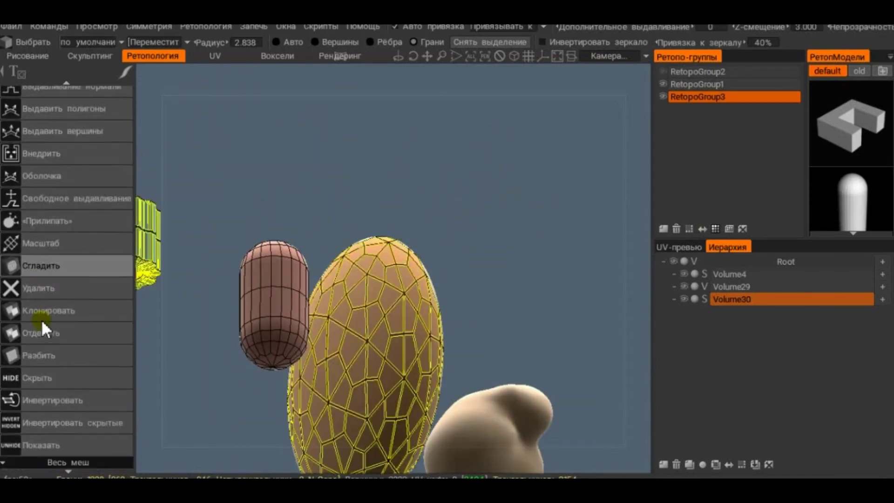
pyautogui.scroll(-3, 40, 319)
pyautogui.scroll(1, 74, 209)
pyautogui.scroll(1, 74, 209)
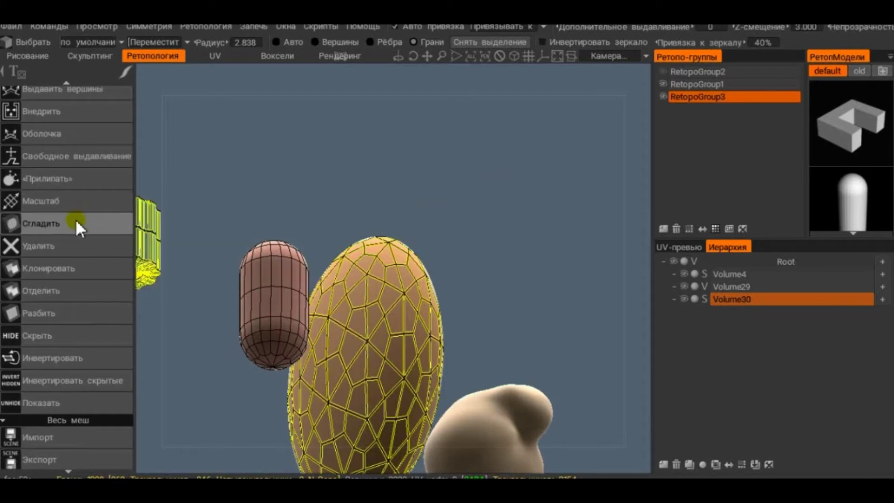
pyautogui.click(77, 219)
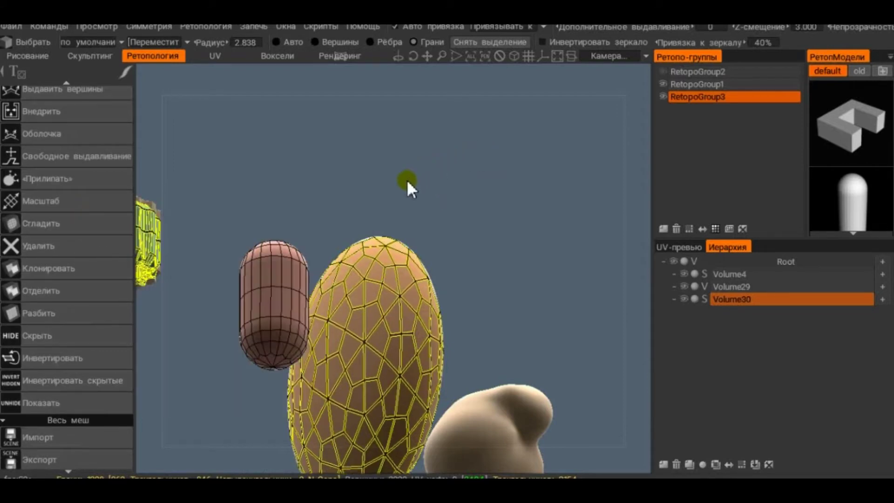
# Step: Undo back to the egg's coarse triangulated retopo shell
pyautogui.moveTo(406, 180)
pyautogui.mouseDown()
pyautogui.moveTo(438, 209)
pyautogui.moveTo(319, 365)
pyautogui.moveTo(279, 350)
pyautogui.moveTo(289, 319)
pyautogui.mouseUp()
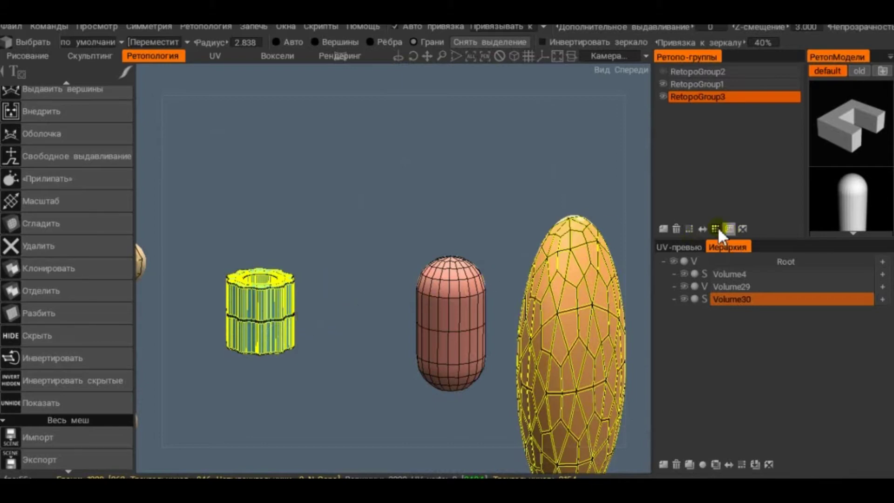
pyautogui.scroll(-3, 284, 226)
pyautogui.scroll(3, 374, 199)
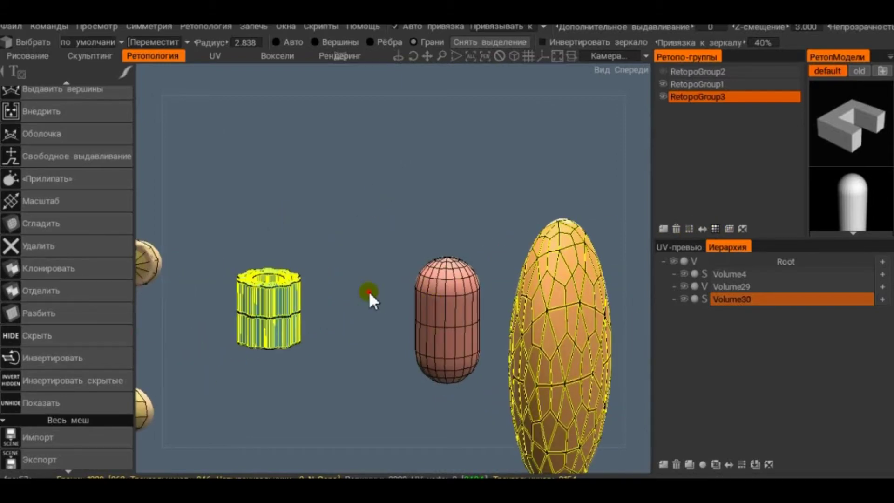
pyautogui.moveTo(350, 269); pyautogui.dragTo(283, 259, button='middle')
pyautogui.hotkey('ctrl', 'z')
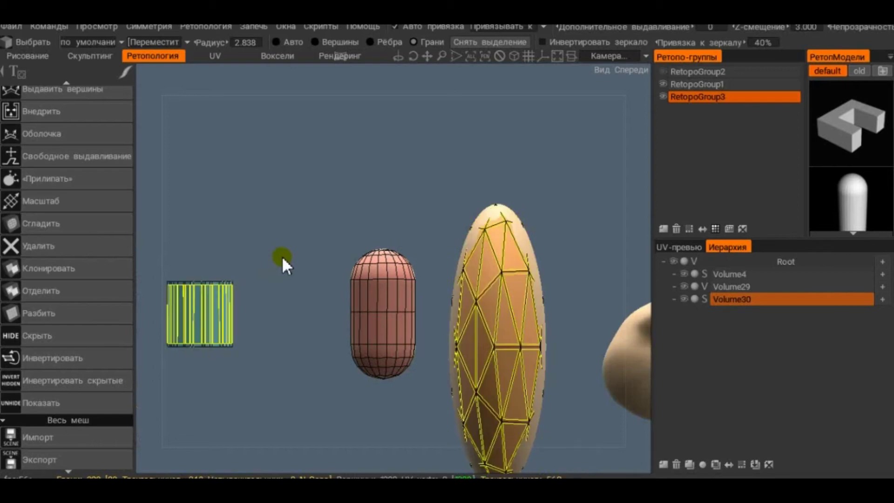
pyautogui.scroll(-2, 396, 208)
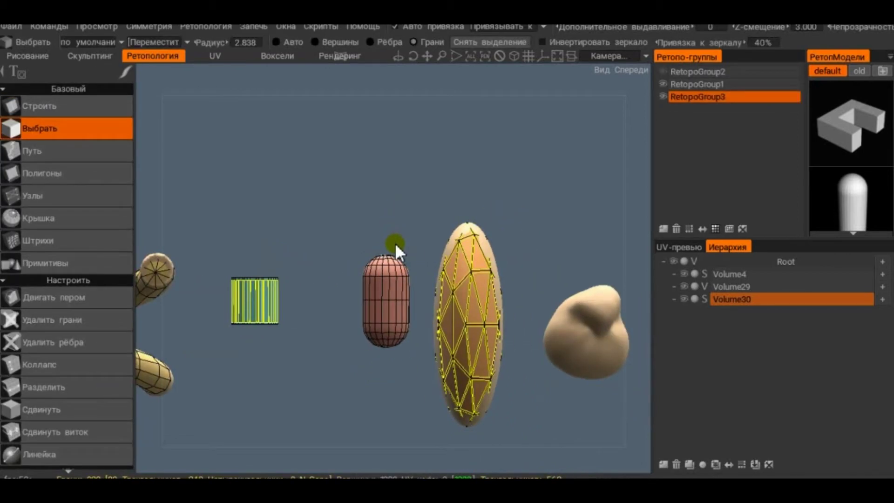
# Step: Hide the egg volume and place a cube primitive, moving it along X onto the egg
pyautogui.click(673, 262)
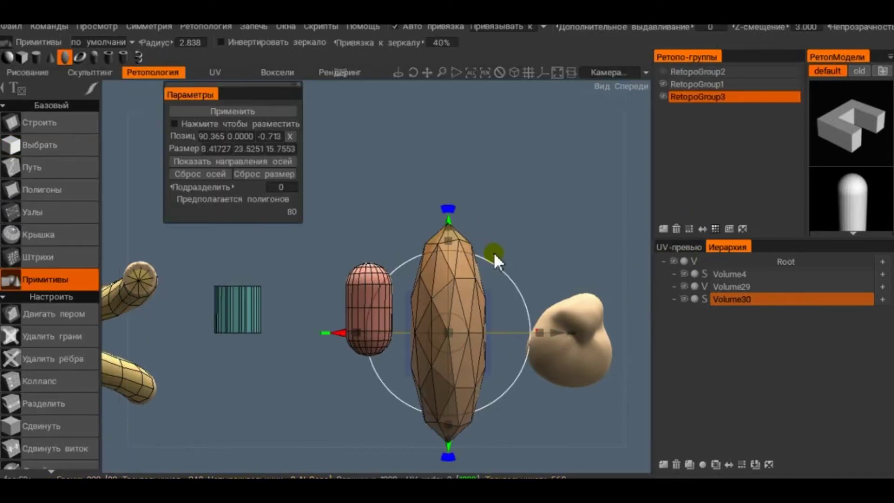
pyautogui.press('Return')
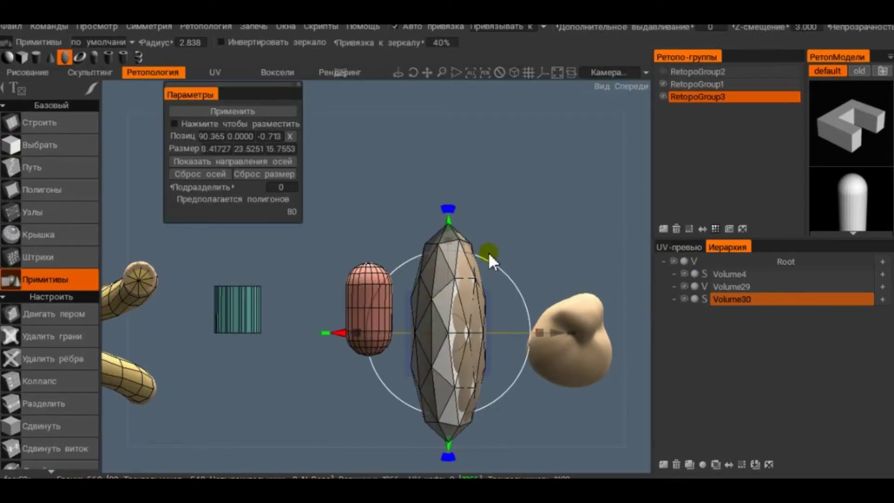
pyautogui.click(29, 57)
pyautogui.moveTo(483, 242)
pyautogui.mouseDown(button='middle')
pyautogui.moveTo(594, 200)
pyautogui.moveTo(639, 200)
pyautogui.mouseUp(button='middle')
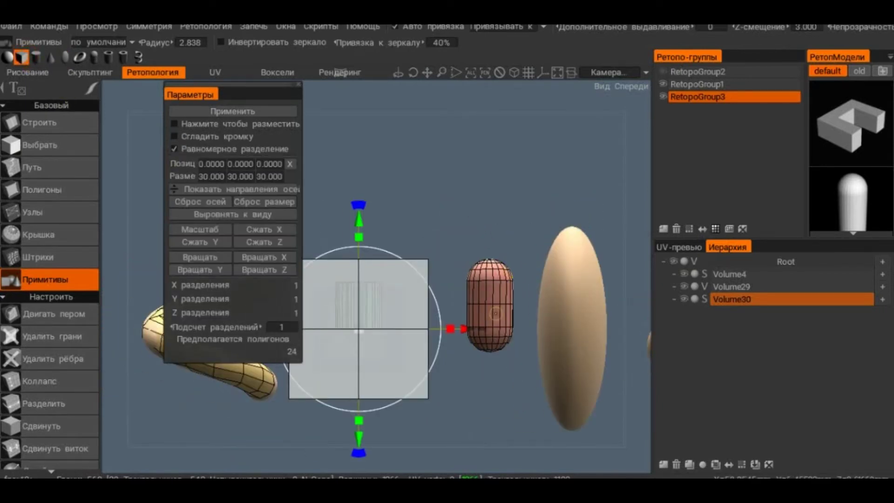
pyautogui.click(460, 330)
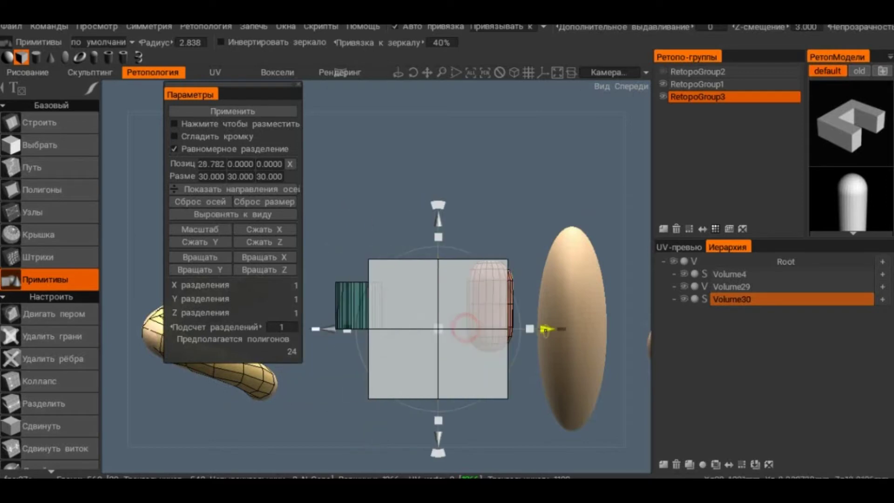
pyautogui.moveTo(466, 326); pyautogui.dragTo(682, 346)
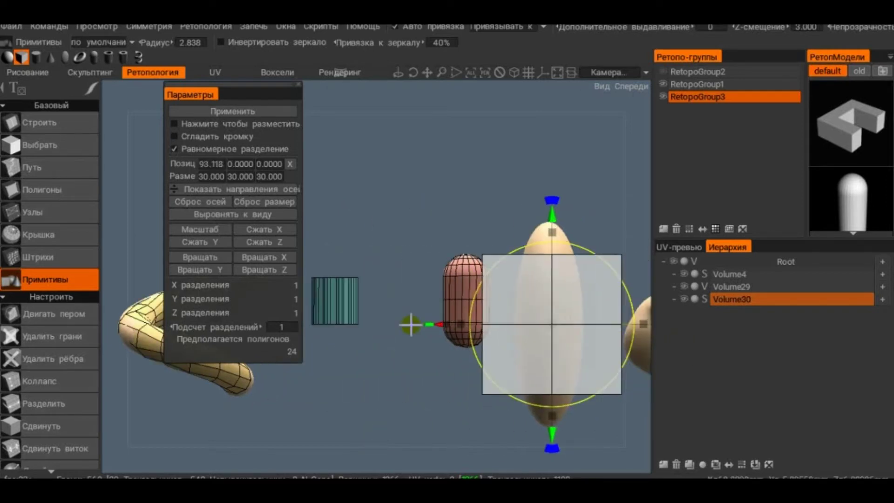
# Step: Size the cube to 13.597 × 43.46 × 31.726 and enable Сгладить кромку
pyautogui.moveTo(683, 346); pyautogui.dragTo(554, 322, button='middle')
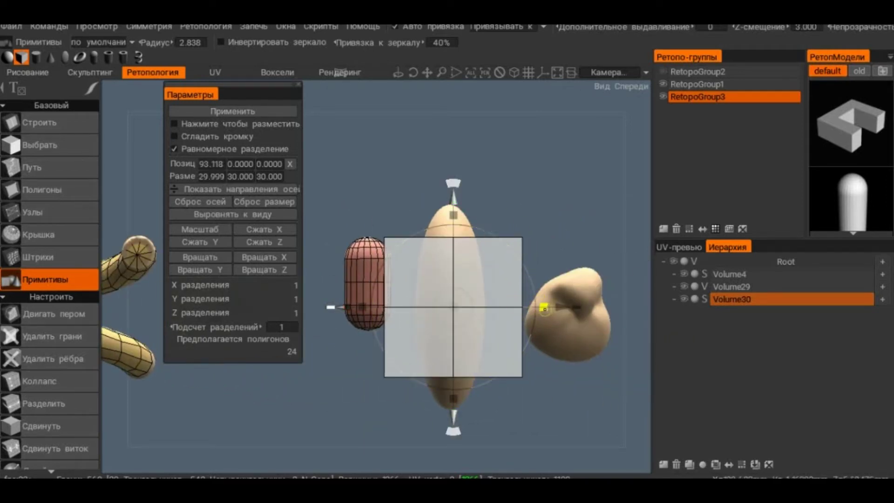
pyautogui.moveTo(545, 308); pyautogui.dragTo(496, 306)
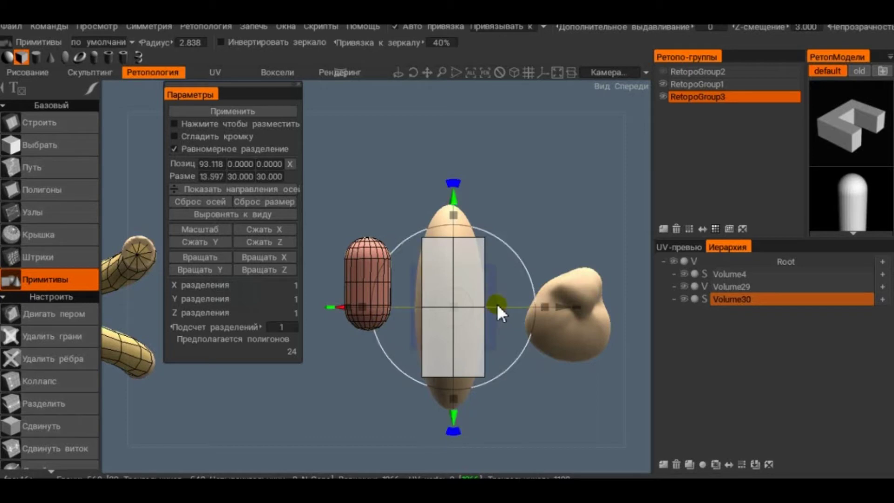
pyautogui.moveTo(512, 169)
pyautogui.mouseDown()
pyautogui.moveTo(330, 156)
pyautogui.moveTo(602, 223)
pyautogui.mouseUp()
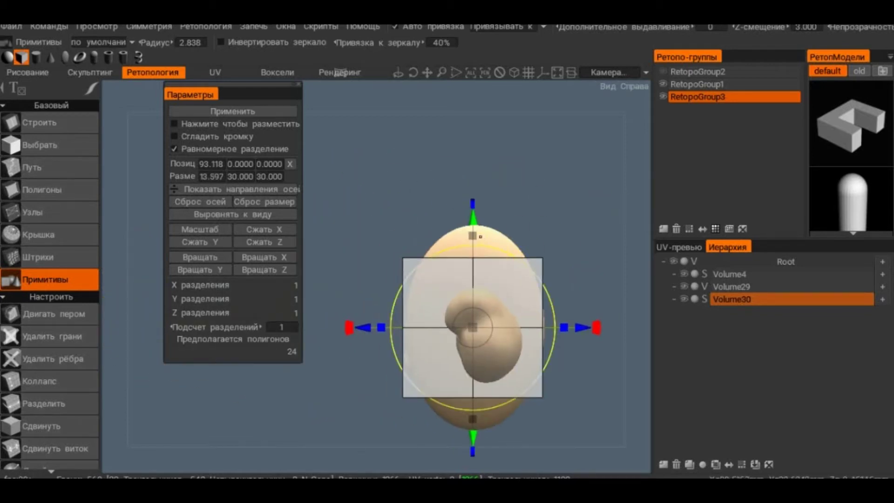
pyautogui.moveTo(473, 203)
pyautogui.mouseDown()
pyautogui.moveTo(474, 183)
pyautogui.moveTo(475, 194)
pyautogui.mouseUp()
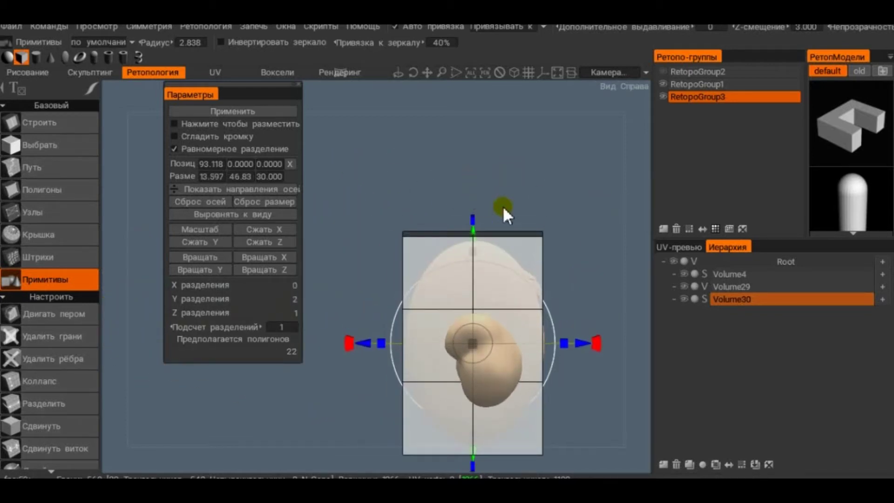
pyautogui.moveTo(501, 205); pyautogui.dragTo(519, 178, button='right')
pyautogui.moveTo(473, 217); pyautogui.dragTo(473, 237)
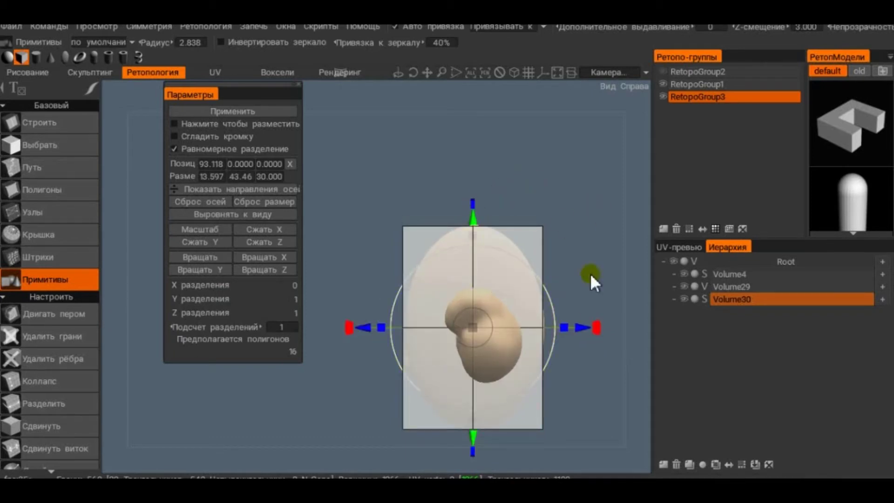
pyautogui.moveTo(563, 326); pyautogui.dragTo(568, 326)
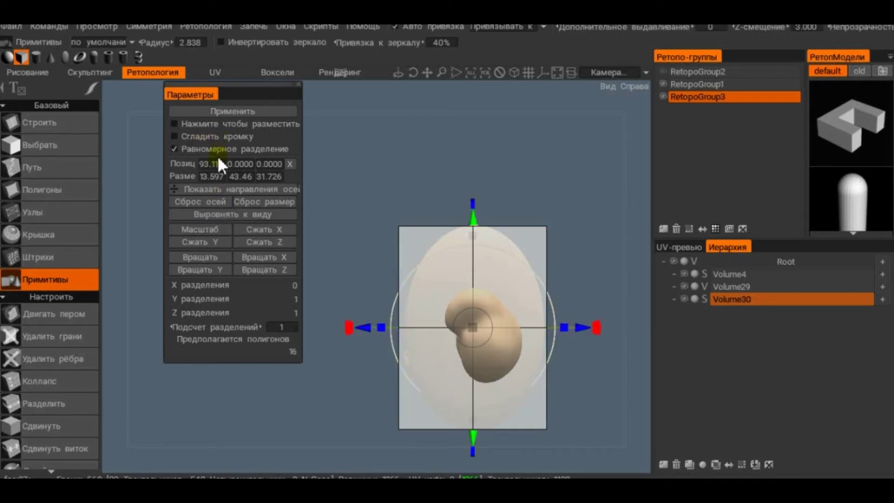
pyautogui.click(207, 136)
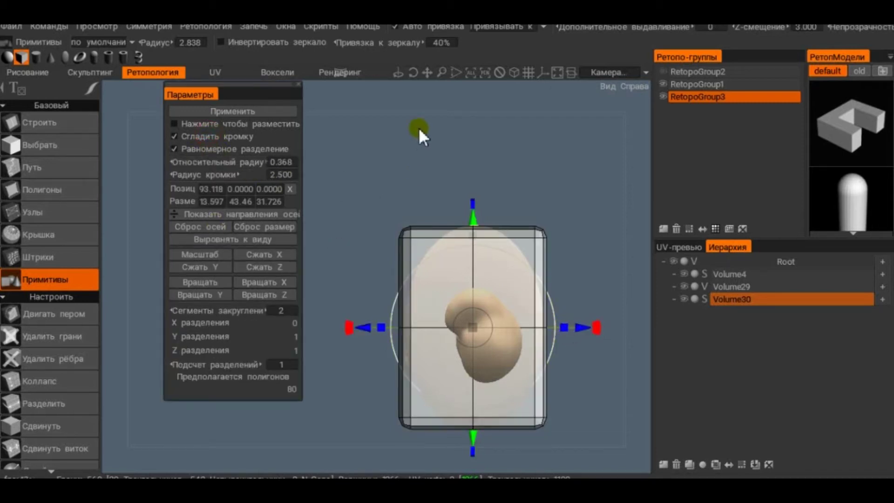
# Step: Set the box primitive's rounding segments to 2
pyautogui.moveTo(421, 134)
pyautogui.mouseDown()
pyautogui.moveTo(485, 167)
pyautogui.moveTo(370, 162)
pyautogui.mouseUp()
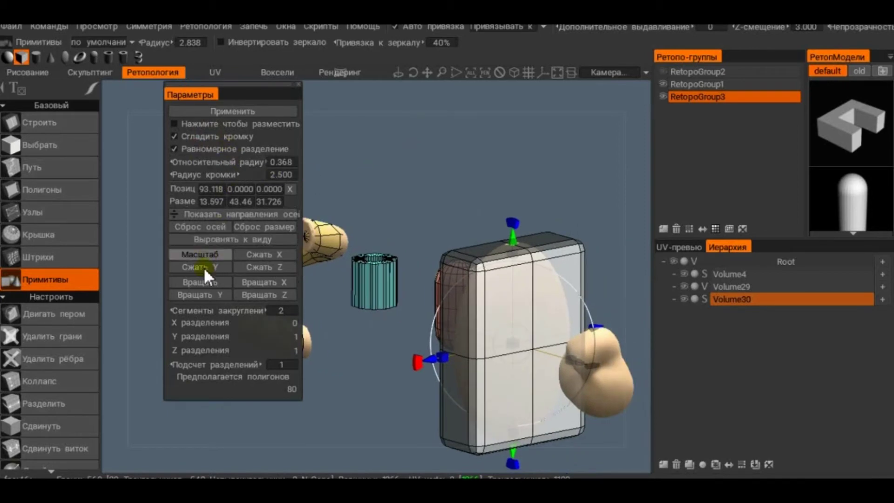
pyautogui.moveTo(209, 309); pyautogui.dragTo(250, 315)
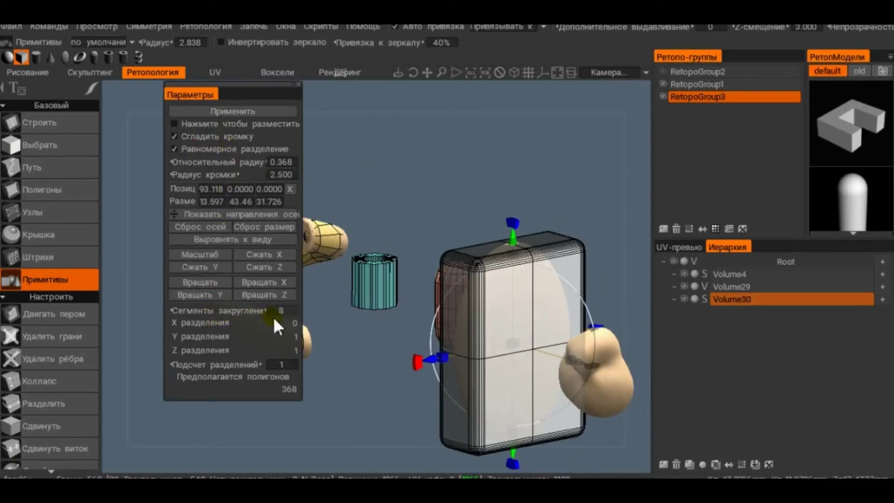
pyautogui.write('3')
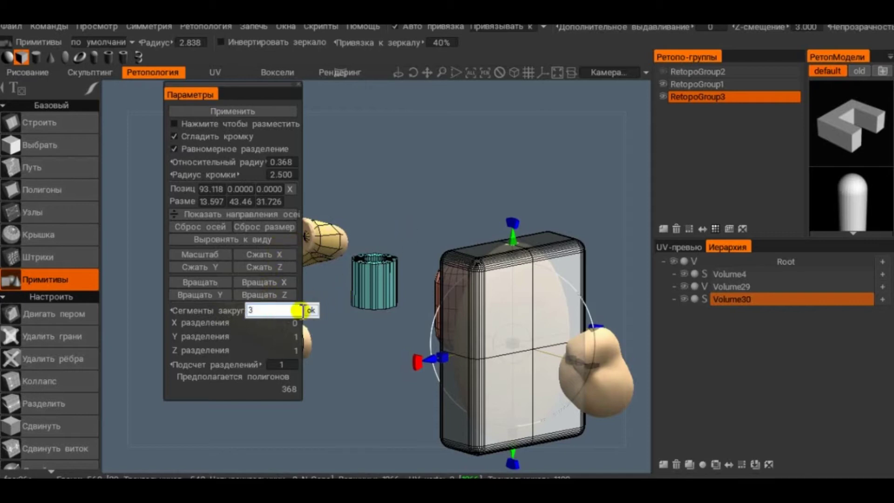
pyautogui.press('Return')
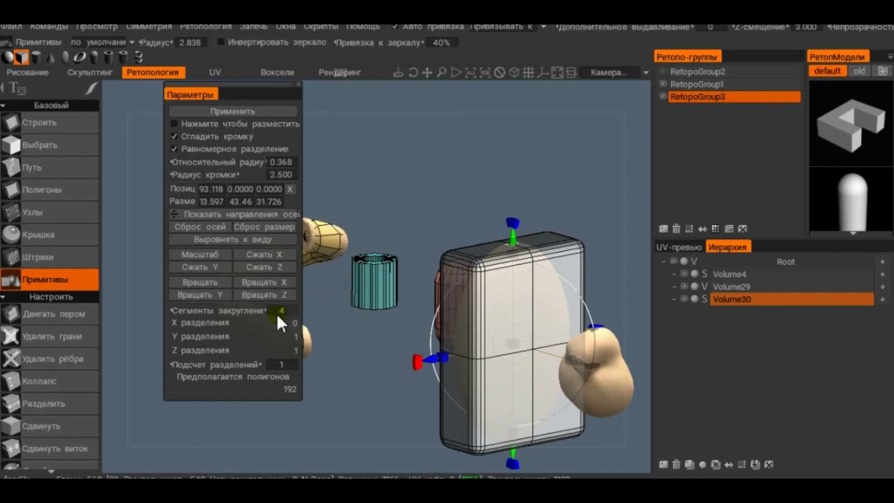
pyautogui.click(281, 311)
pyautogui.write('1')
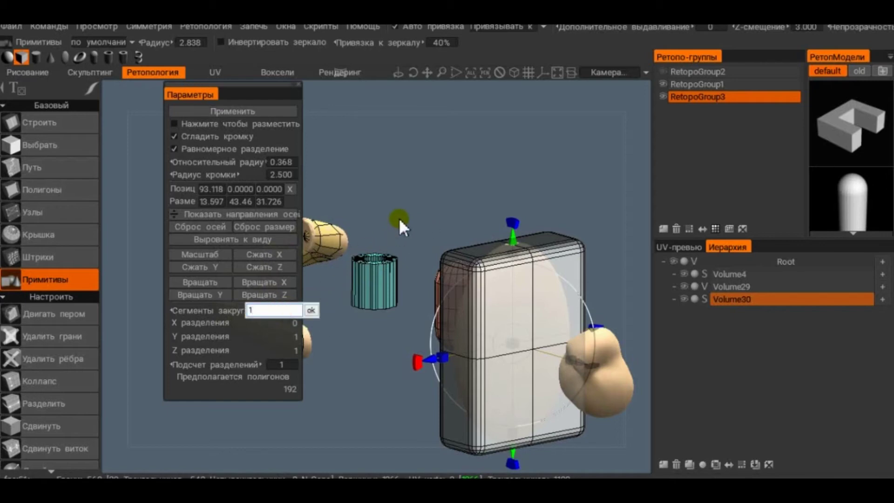
pyautogui.press('Return')
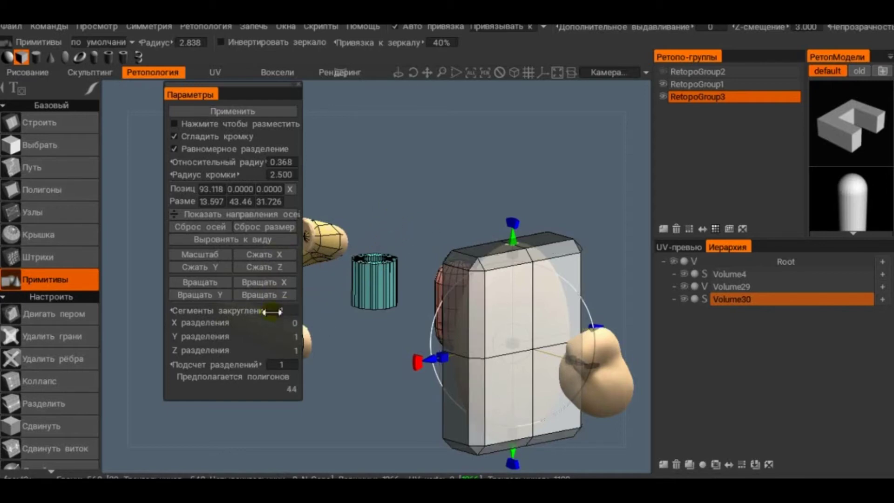
pyautogui.click(272, 312)
pyautogui.write('2')
pyautogui.press('Return')
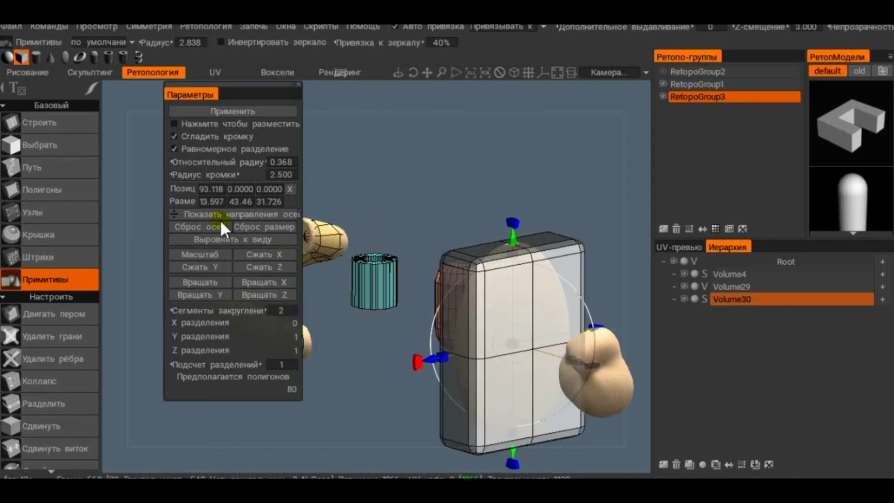
# Step: Raise relative radius to 0.729, giving an edge radius of 4.954
pyautogui.moveTo(208, 161); pyautogui.dragTo(296, 157)
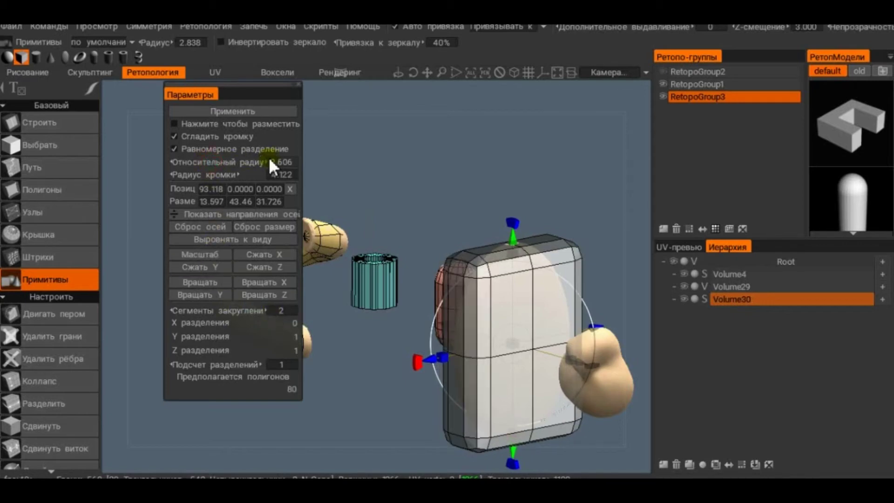
pyautogui.moveTo(210, 176)
pyautogui.mouseDown()
pyautogui.moveTo(262, 179)
pyautogui.moveTo(253, 181)
pyautogui.moveTo(270, 194)
pyautogui.mouseUp()
pyautogui.moveTo(364, 200)
pyautogui.mouseDown()
pyautogui.moveTo(509, 225)
pyautogui.moveTo(465, 214)
pyautogui.moveTo(490, 221)
pyautogui.mouseUp()
pyautogui.moveTo(373, 186); pyautogui.dragTo(376, 143)
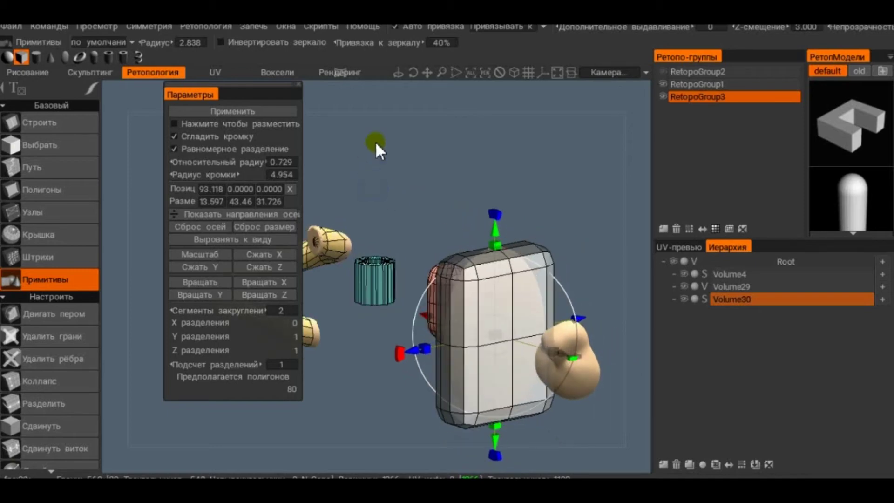
pyautogui.moveTo(376, 142); pyautogui.dragTo(387, 130, button='right')
pyautogui.moveTo(388, 130)
pyautogui.mouseDown()
pyautogui.moveTo(356, 194)
pyautogui.moveTo(433, 281)
pyautogui.moveTo(386, 267)
pyautogui.moveTo(413, 193)
pyautogui.moveTo(468, 121)
pyautogui.moveTo(367, 153)
pyautogui.moveTo(356, 127)
pyautogui.mouseUp()
pyautogui.moveTo(399, 150)
pyautogui.mouseDown()
pyautogui.moveTo(323, 152)
pyautogui.moveTo(473, 181)
pyautogui.mouseUp()
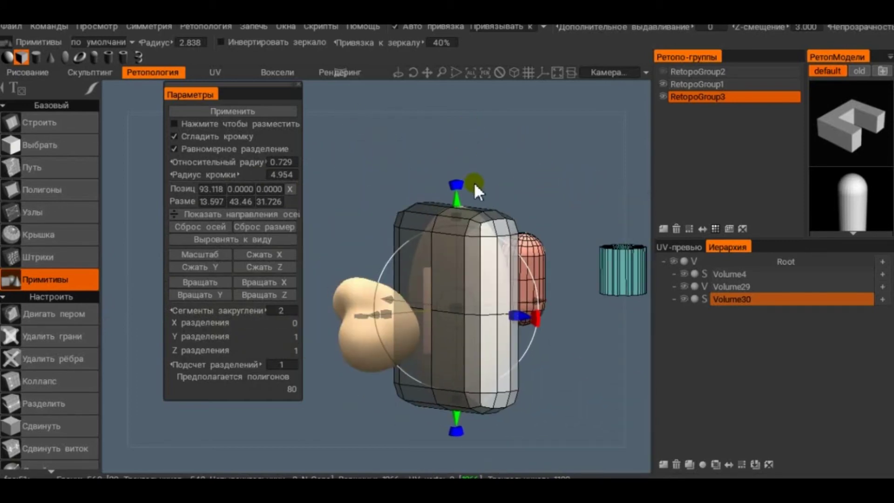
# Step: Apply the rounded box as retopo mesh, select all faces and conform it to the egg
pyautogui.click(275, 116)
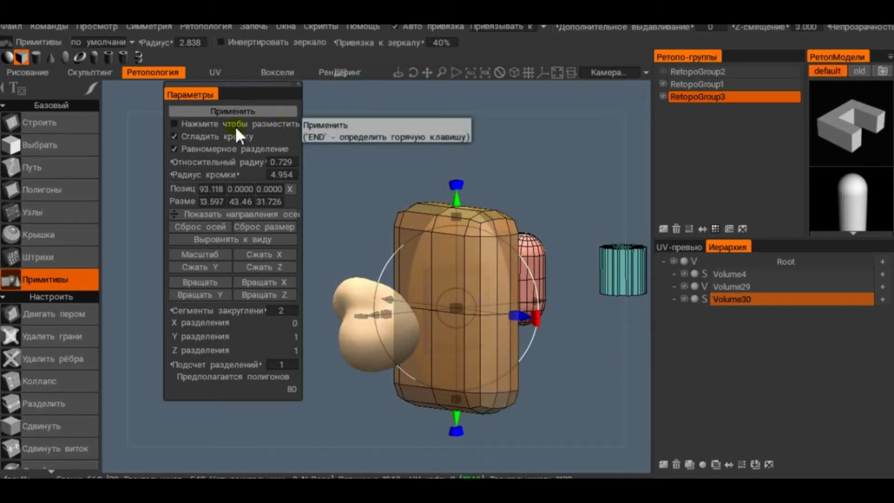
pyautogui.click(49, 124)
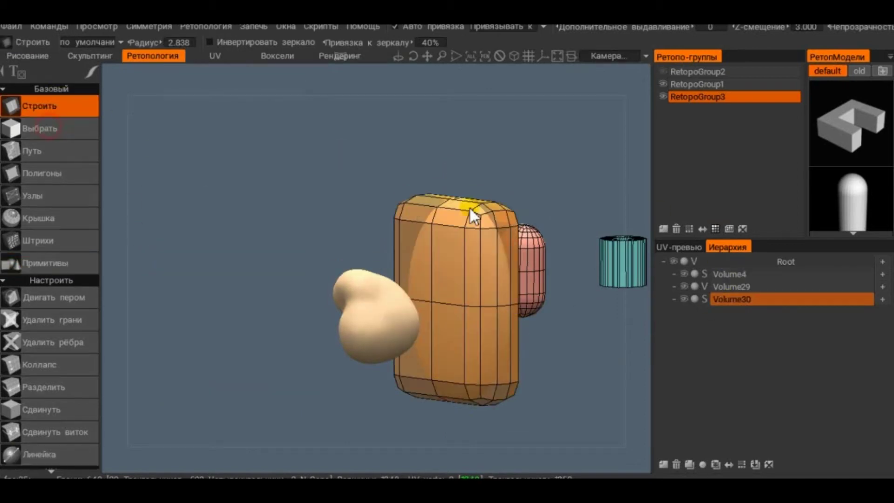
pyautogui.click(715, 229)
pyautogui.scroll(-3, 18, 280)
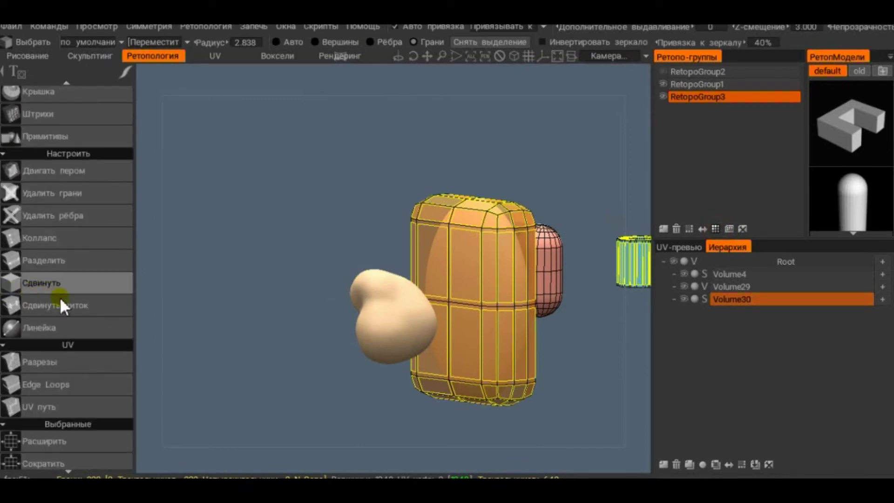
pyautogui.scroll(-2, 60, 300)
pyautogui.moveTo(550, 153); pyautogui.dragTo(465, 141)
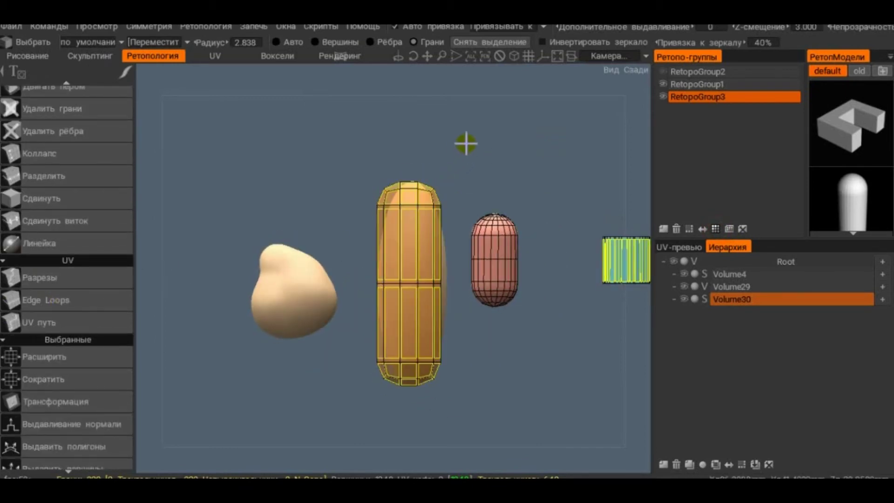
pyautogui.scroll(-3, 93, 308)
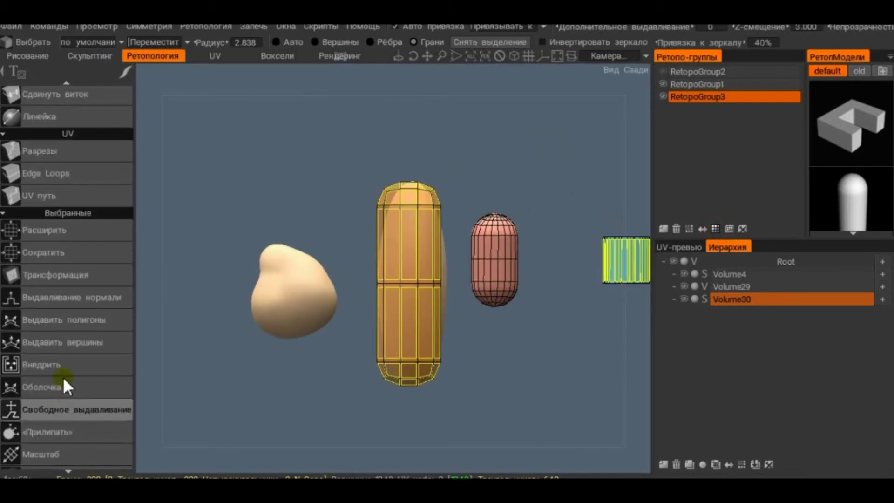
pyautogui.click(61, 429)
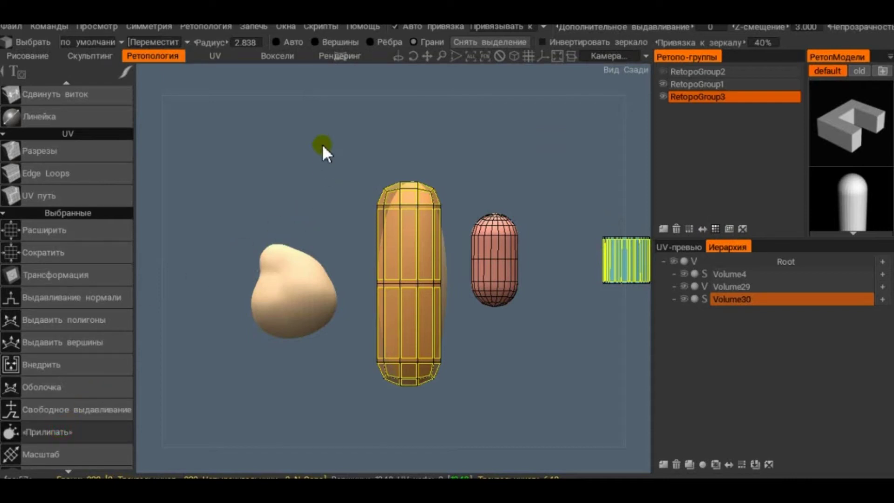
pyautogui.click(374, 172)
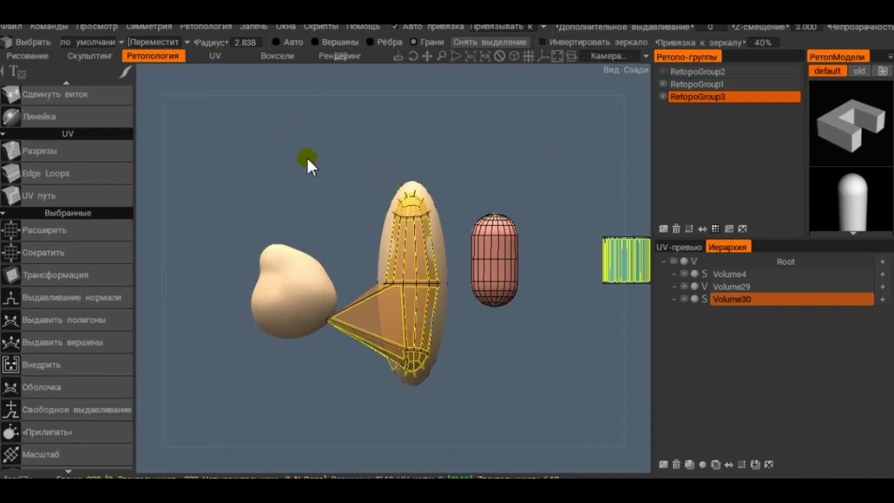
# Step: Undo the stretched snap, change the snapping method and conform the mesh again
pyautogui.moveTo(285, 161)
pyautogui.mouseDown()
pyautogui.moveTo(370, 137)
pyautogui.moveTo(361, 195)
pyautogui.mouseUp()
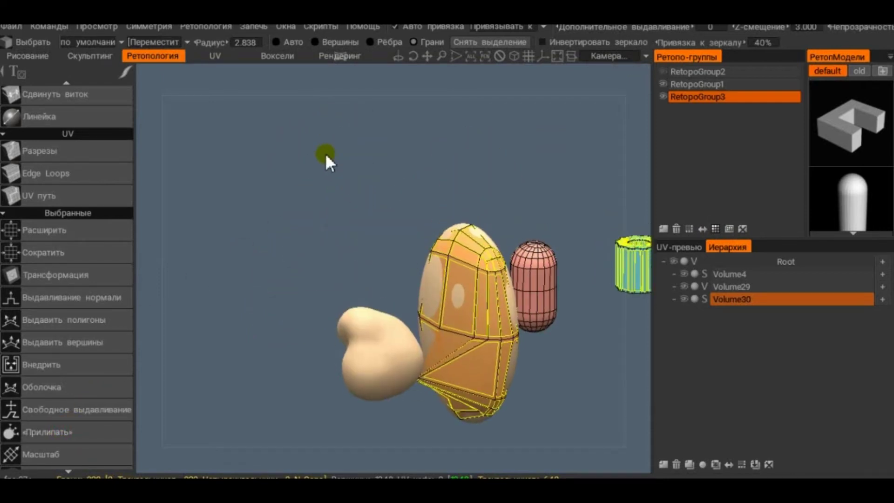
pyautogui.moveTo(352, 287); pyautogui.dragTo(255, 259)
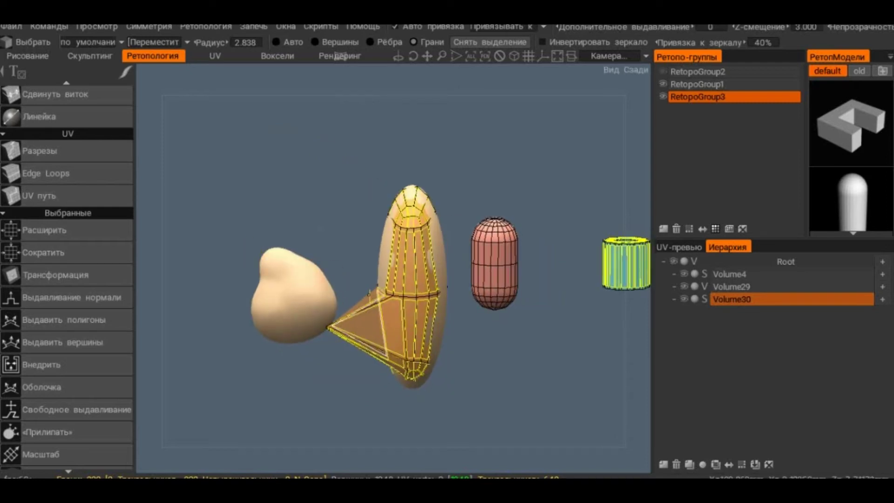
pyautogui.click(348, 278)
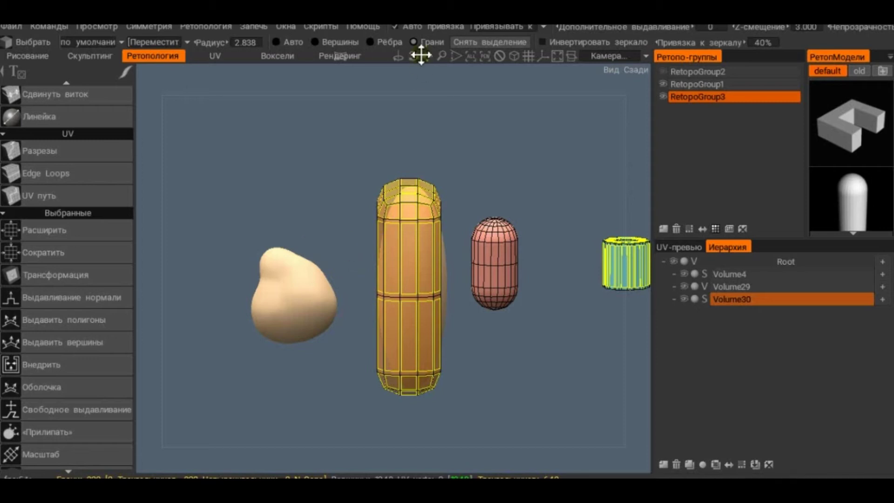
pyautogui.click(496, 30)
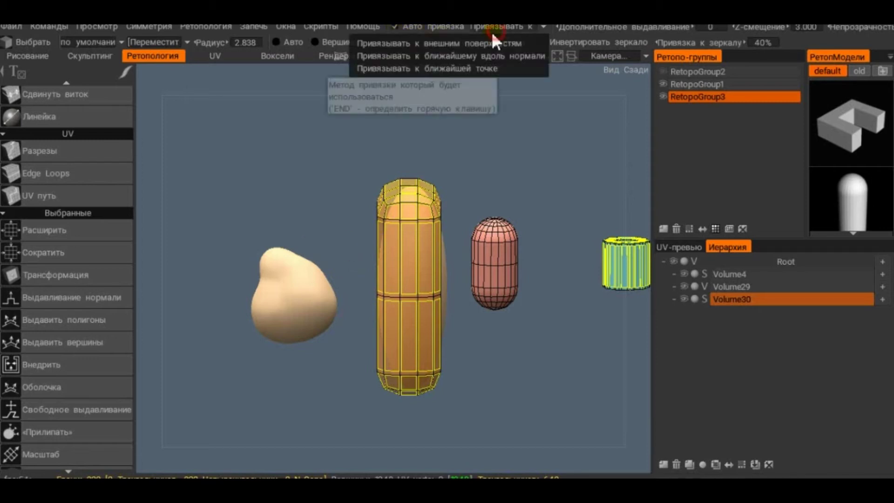
pyautogui.click(479, 62)
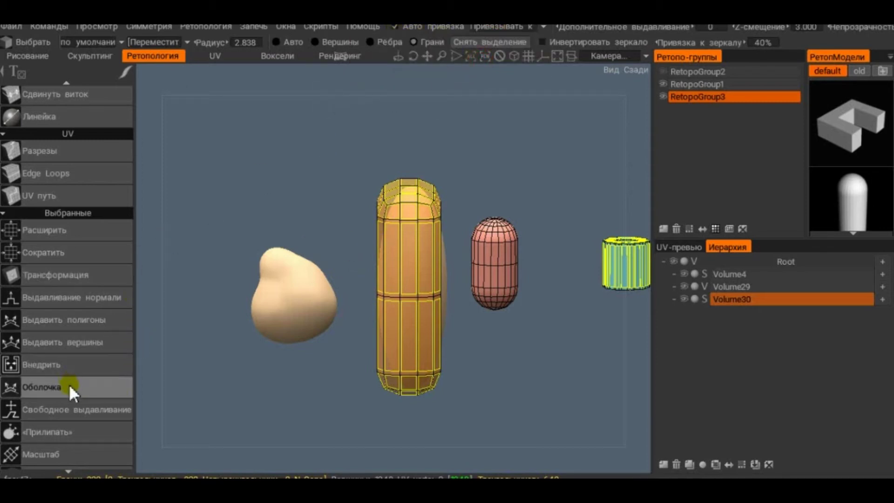
pyautogui.click(56, 431)
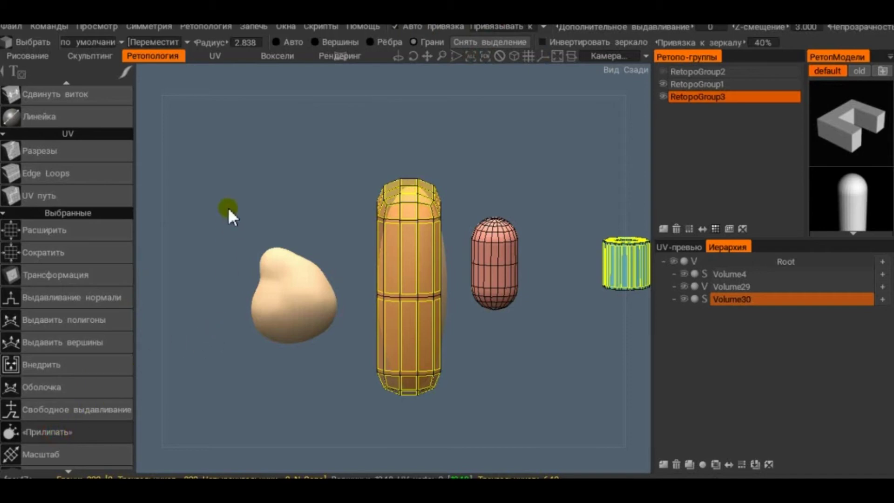
pyautogui.moveTo(220, 186)
pyautogui.mouseDown()
pyautogui.moveTo(350, 180)
pyautogui.moveTo(399, 238)
pyautogui.moveTo(356, 222)
pyautogui.mouseUp()
# Step: Undo the conform, reselect all faces and set snapping to nearest point
pyautogui.hotkey('ctrl', 'z')
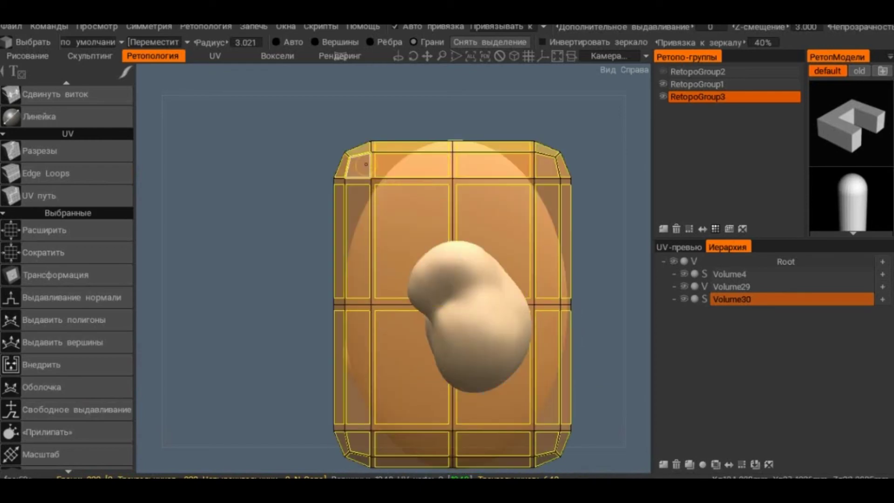
pyautogui.click(517, 38)
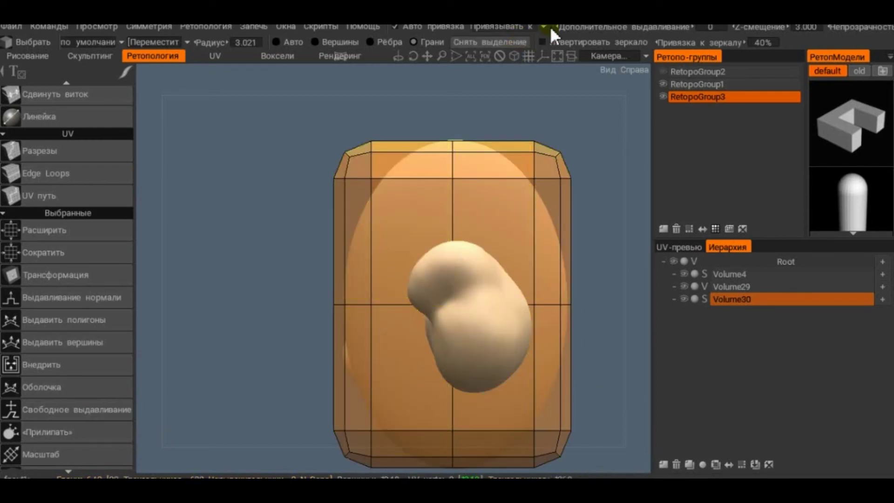
pyautogui.hotkey('ctrl', 'a')
pyautogui.click(513, 29)
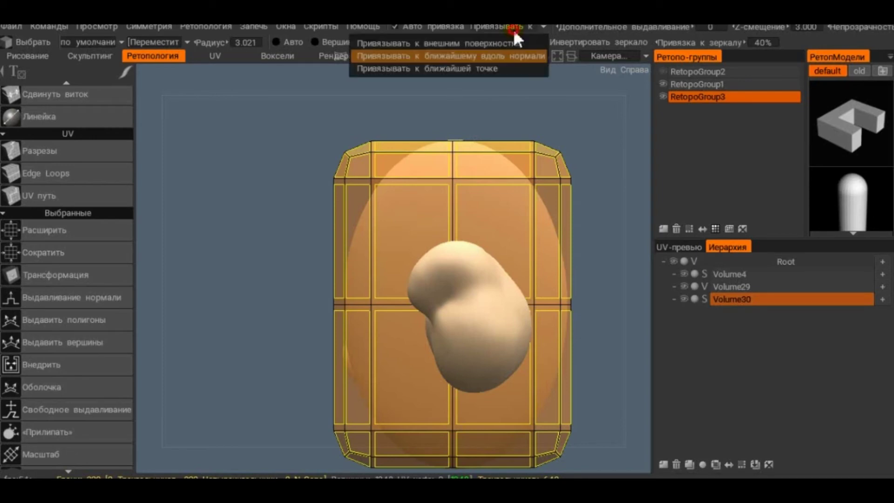
pyautogui.click(502, 68)
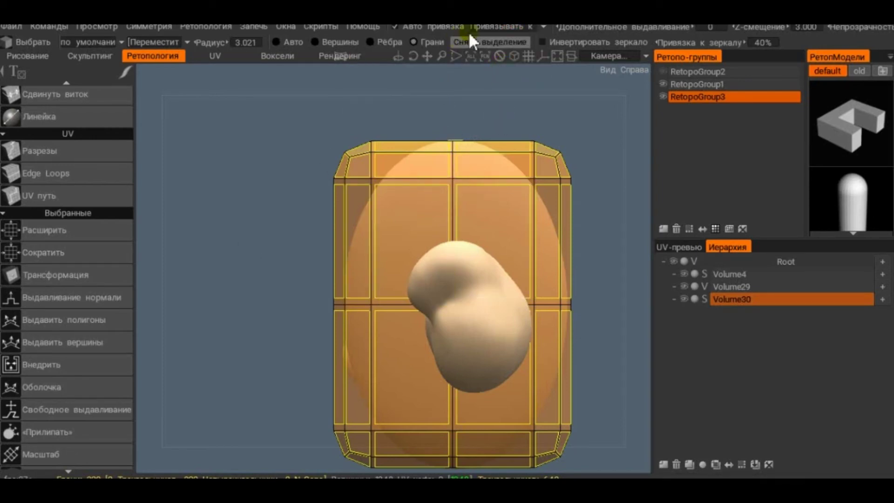
# Step: Try conforming with outer-surface snapping, switch methods, then undo the extrusion
pyautogui.click(496, 29)
pyautogui.click(480, 42)
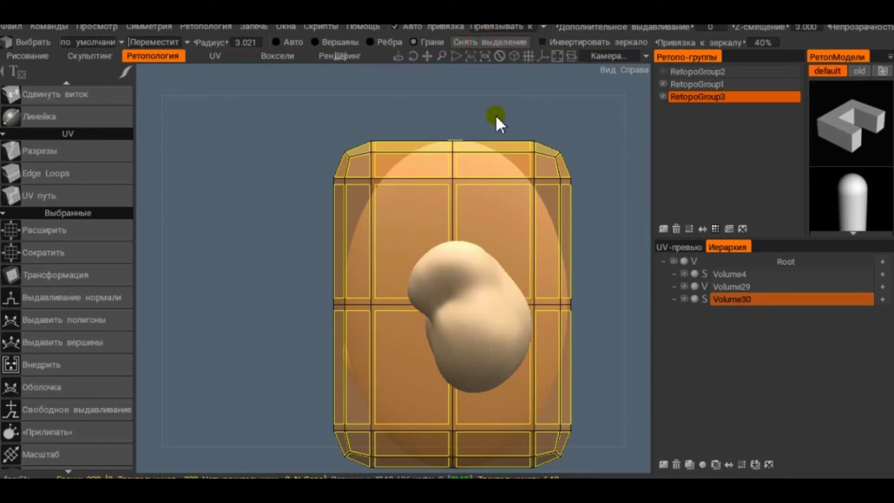
pyautogui.click(64, 441)
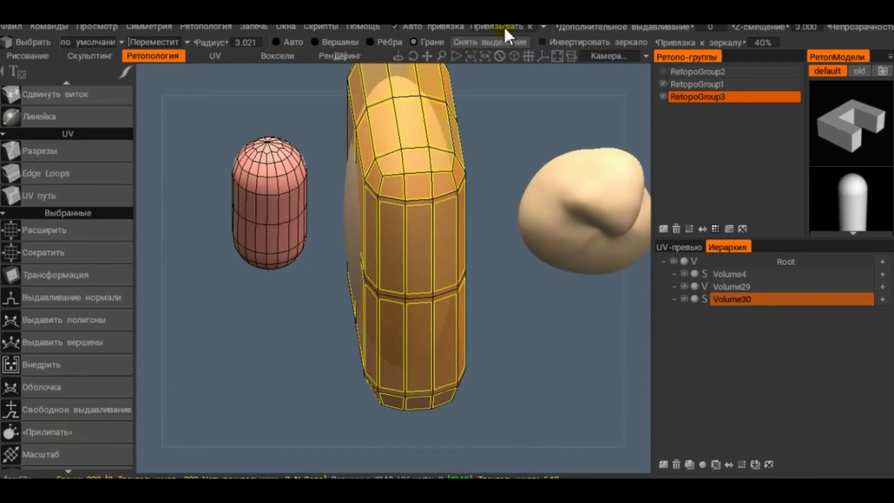
pyautogui.click(504, 26)
pyautogui.click(489, 70)
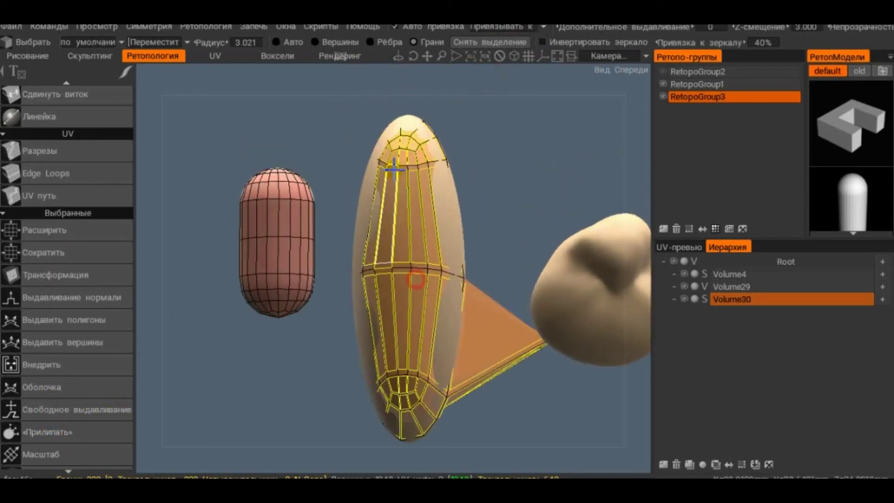
pyautogui.moveTo(531, 339)
pyautogui.mouseDown()
pyautogui.moveTo(476, 244)
pyautogui.moveTo(320, 199)
pyautogui.moveTo(481, 194)
pyautogui.moveTo(214, 222)
pyautogui.moveTo(518, 164)
pyautogui.moveTo(378, 182)
pyautogui.moveTo(342, 305)
pyautogui.mouseUp()
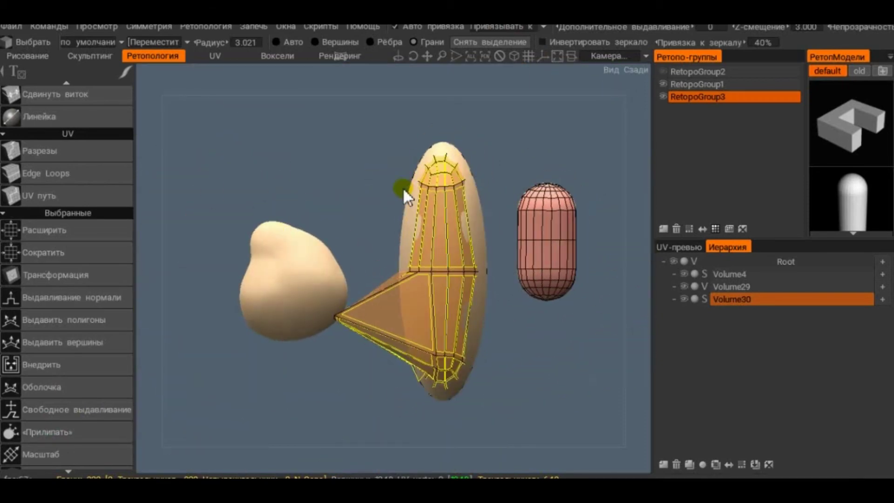
pyautogui.hotkey('ctrl', 'z')
# Step: Undo to the plain capsule and pick GeoSphere_01 from the RetopModels library
pyautogui.hotkey('ctrl', 'z')
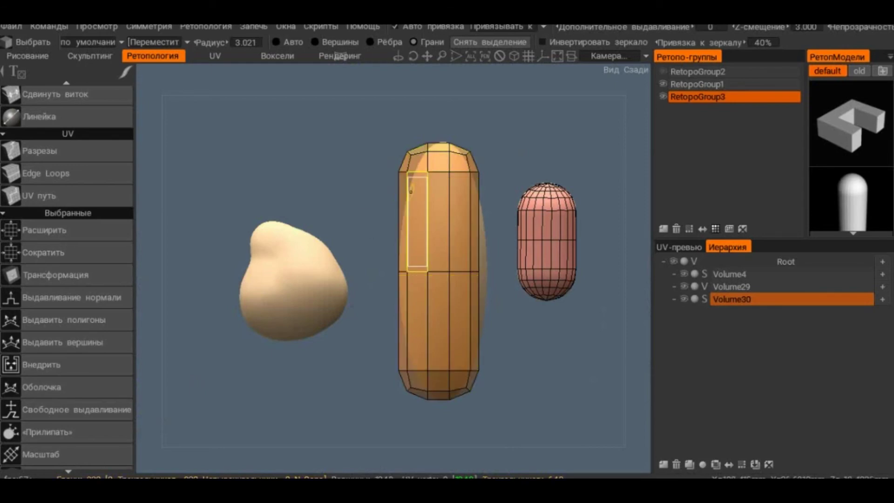
pyautogui.hotkey('ctrl', 'z')
pyautogui.scroll(2, 79, 242)
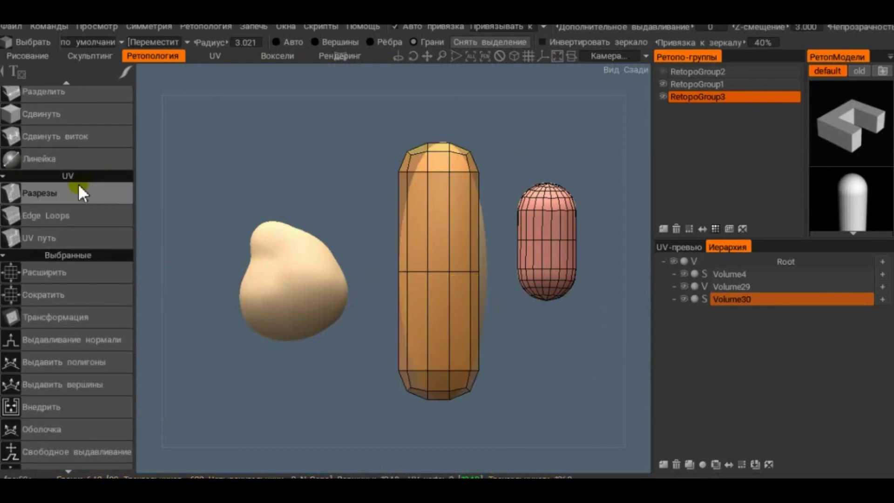
pyautogui.scroll(8, 80, 192)
pyautogui.scroll(1, 79, 192)
pyautogui.scroll(2, 77, 183)
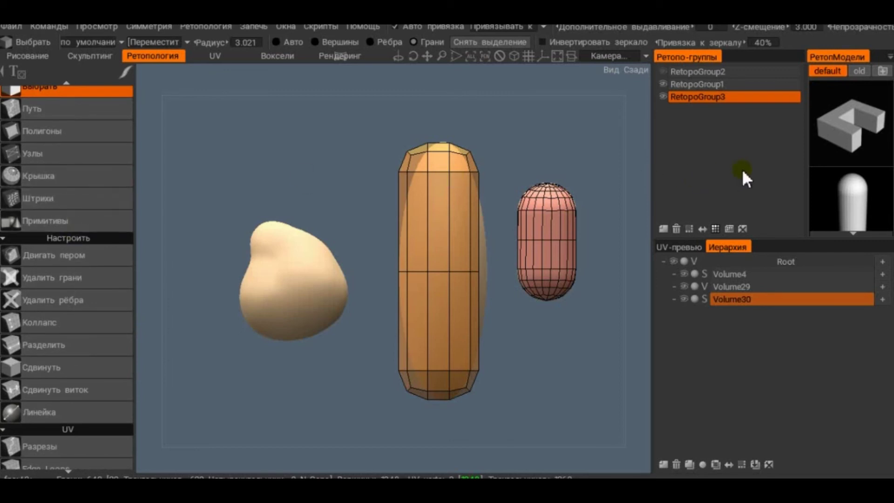
pyautogui.scroll(-1, 867, 163)
pyautogui.scroll(-1, 867, 163)
pyautogui.scroll(-1, 867, 163)
pyautogui.scroll(-1, 867, 163)
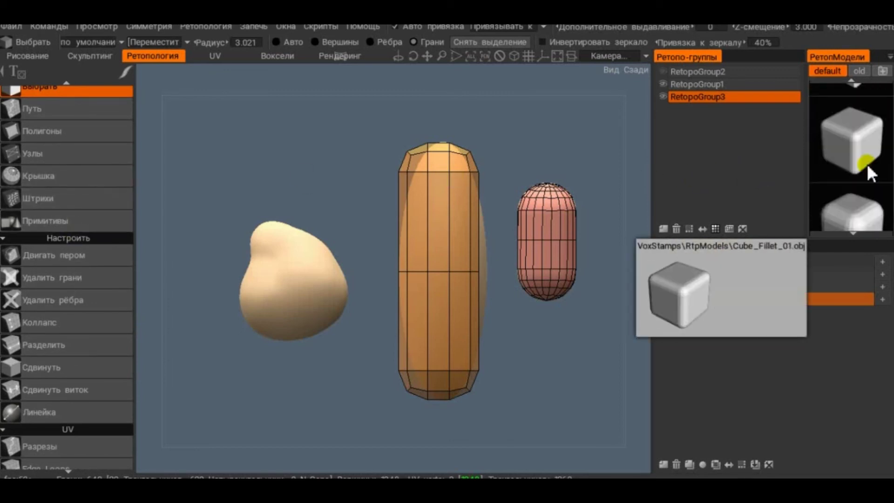
pyautogui.scroll(-1, 867, 164)
pyautogui.scroll(-1, 867, 164)
pyautogui.scroll(-1, 867, 164)
pyautogui.scroll(-1, 867, 163)
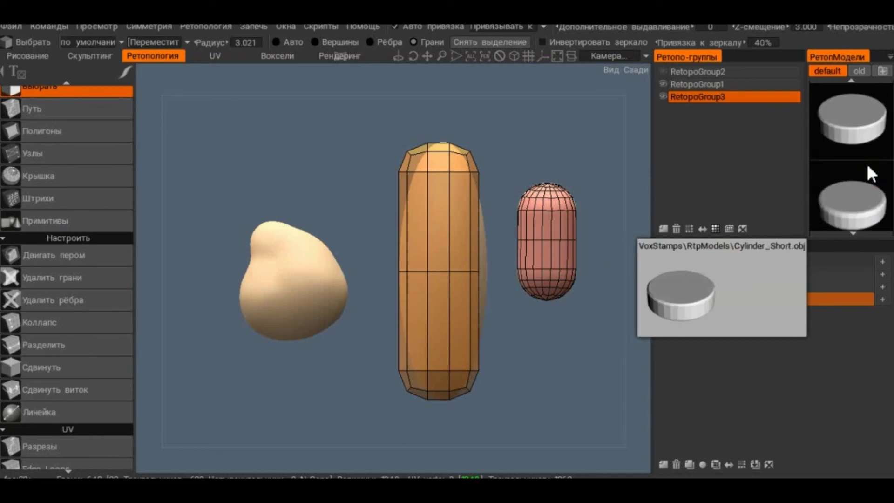
pyautogui.scroll(-1, 867, 163)
pyautogui.scroll(-2, 867, 164)
pyautogui.scroll(-1, 866, 165)
pyautogui.scroll(-1, 866, 165)
pyautogui.click(866, 164)
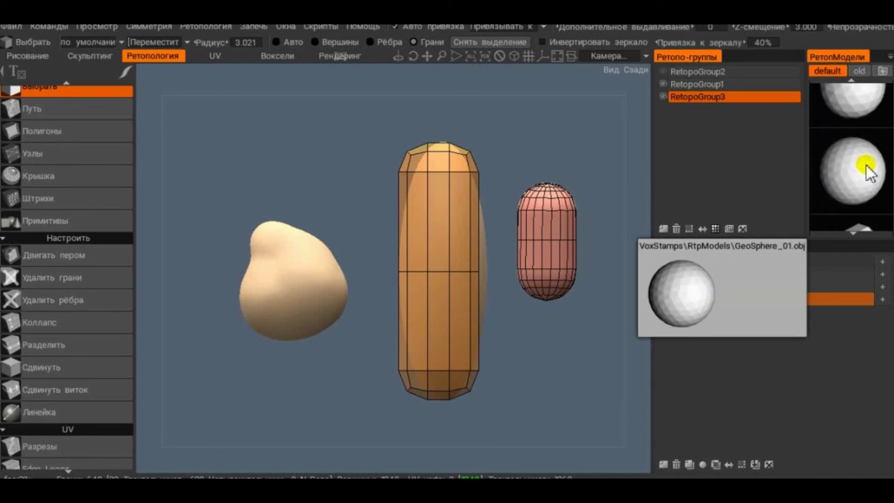
# Step: Drag the GeoSphere into the scene and move it onto the blob at 145.869, -4.3419, -5.1231
pyautogui.moveTo(866, 165); pyautogui.dragTo(387, 206)
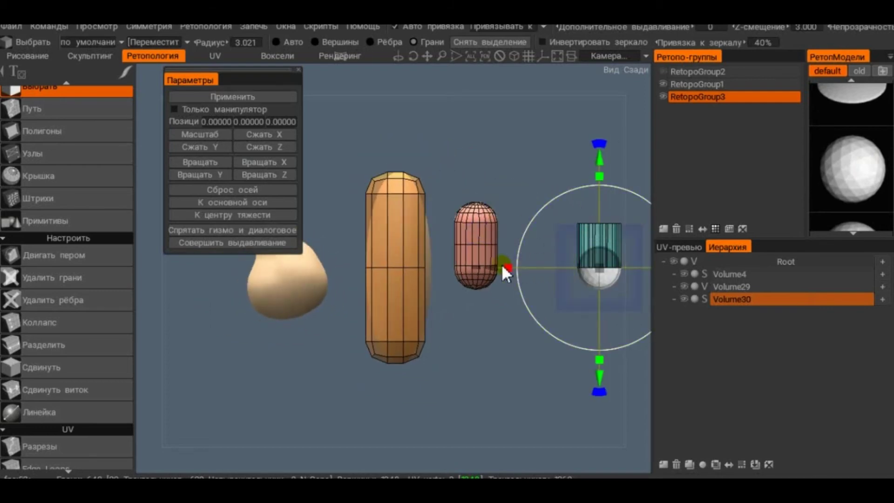
pyautogui.moveTo(495, 268); pyautogui.dragTo(177, 268)
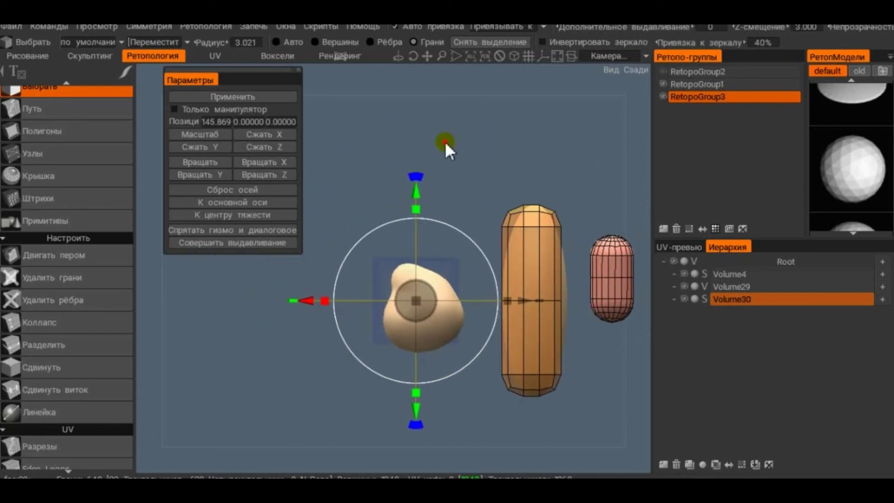
pyautogui.moveTo(445, 141); pyautogui.dragTo(510, 189)
pyautogui.moveTo(510, 188); pyautogui.dragTo(449, 194, button='middle')
pyautogui.scroll(2, 449, 194)
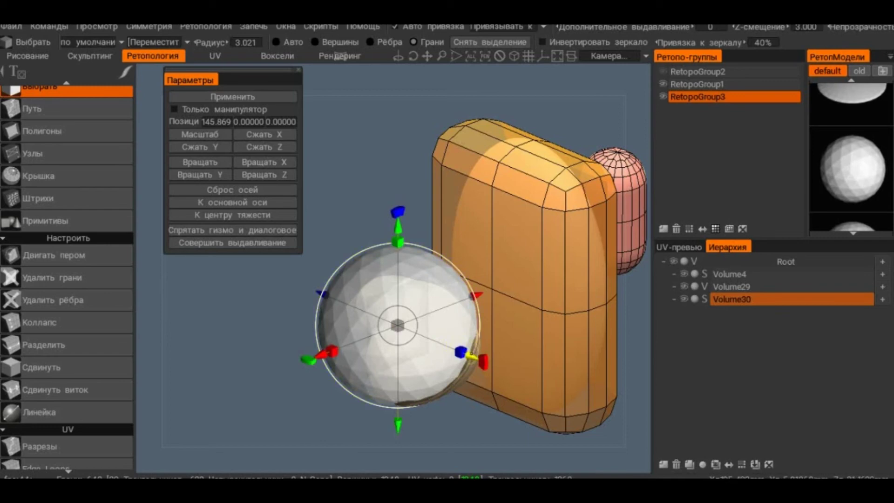
pyautogui.moveTo(471, 357)
pyautogui.mouseDown()
pyautogui.moveTo(484, 360)
pyautogui.moveTo(365, 140)
pyautogui.mouseUp()
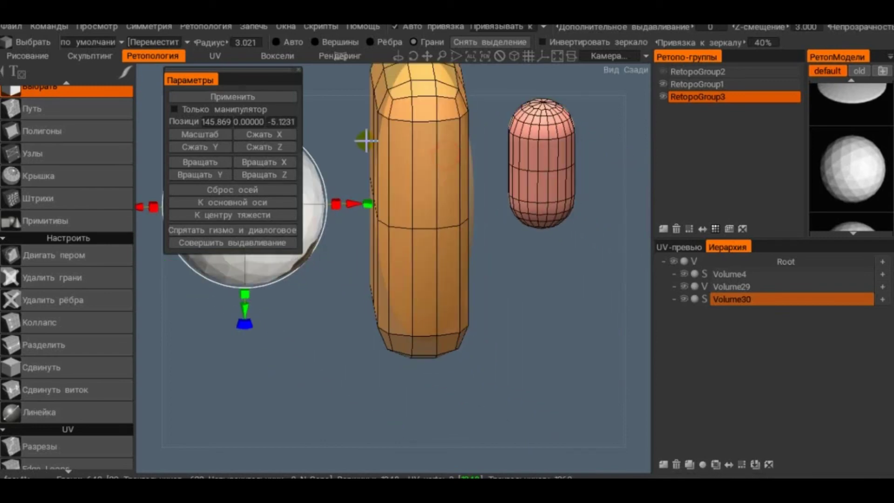
pyautogui.moveTo(492, 213); pyautogui.dragTo(585, 267, button='middle')
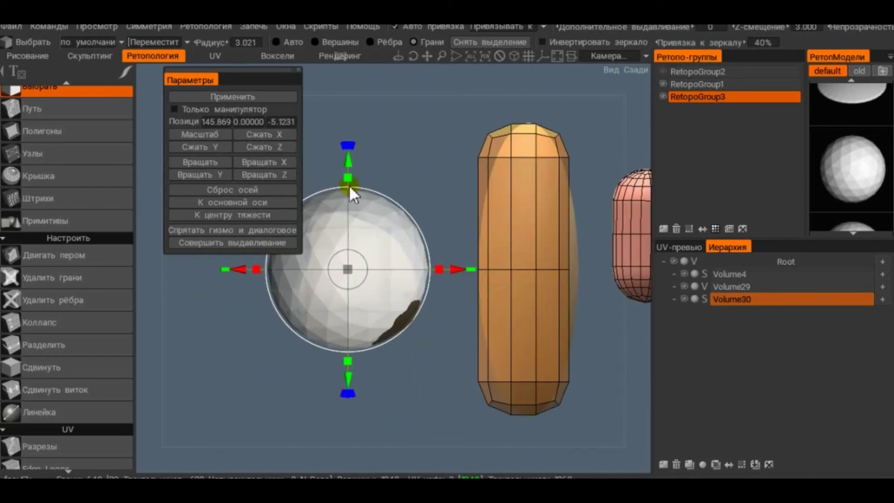
pyautogui.moveTo(345, 163); pyautogui.dragTo(346, 177)
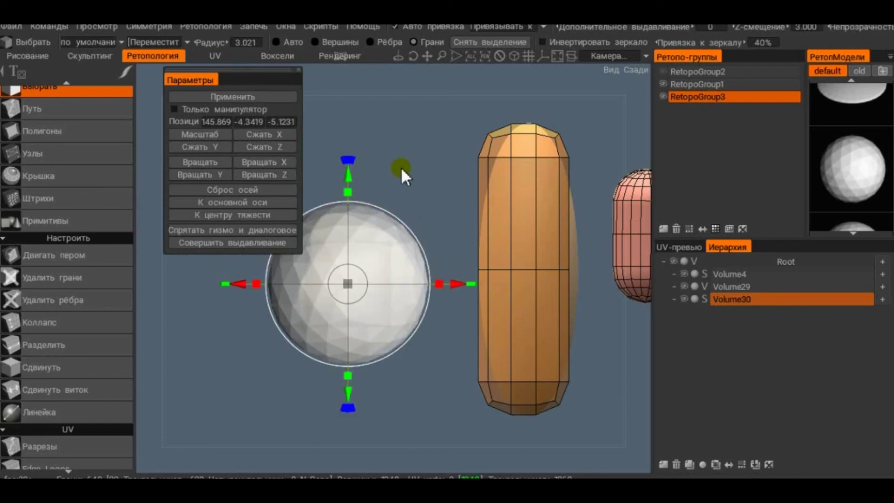
# Step: Apply the GeoSphere as a new retopo group, answering Да to stick it to the blob
pyautogui.click(252, 96)
pyautogui.click(663, 228)
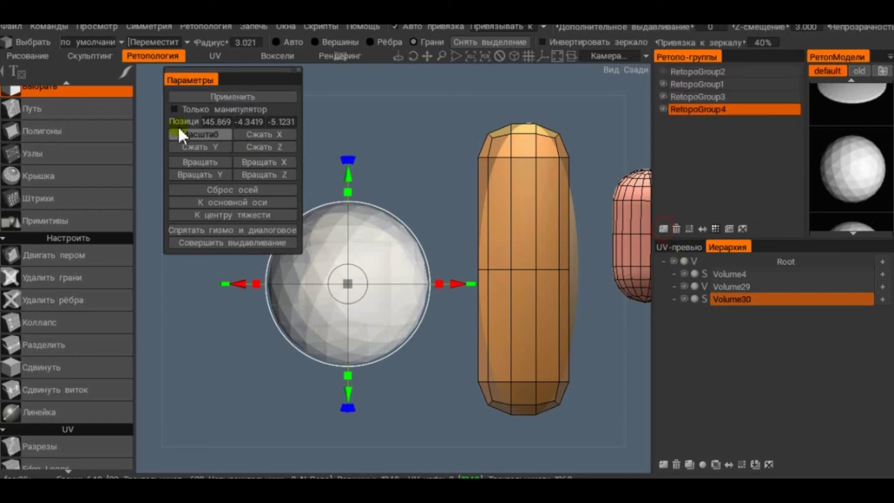
pyautogui.click(209, 97)
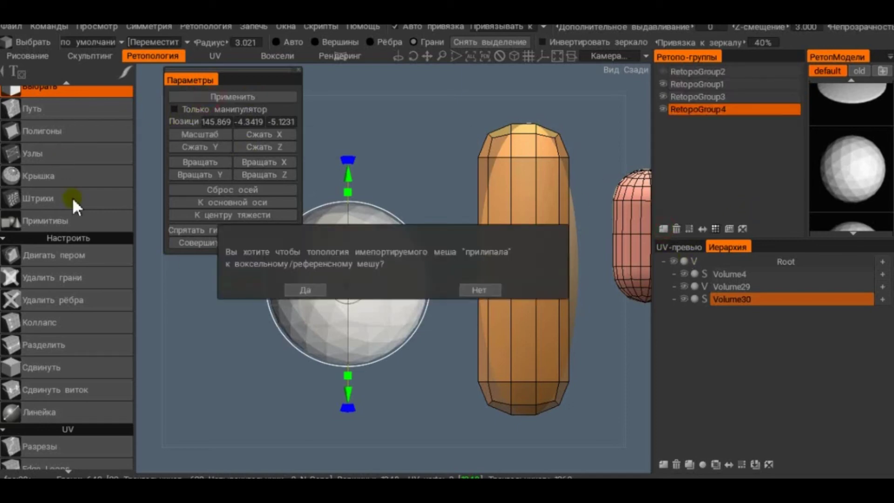
pyautogui.click(295, 283)
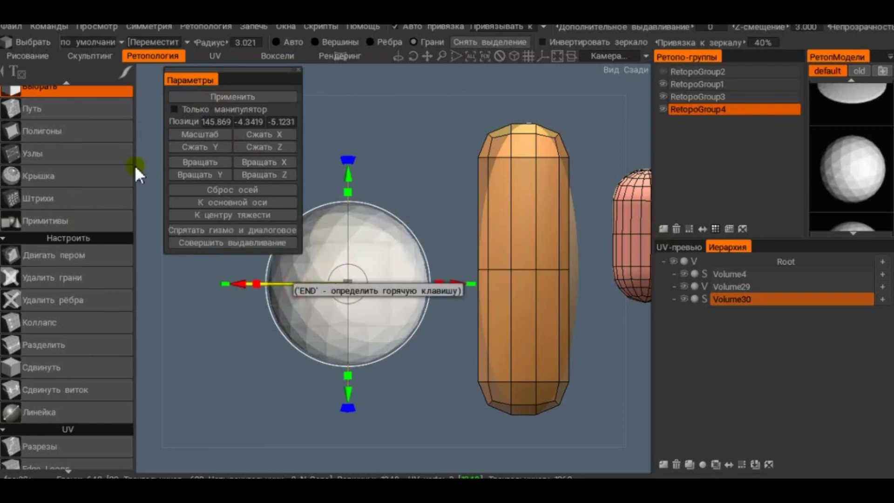
pyautogui.scroll(2, 70, 99)
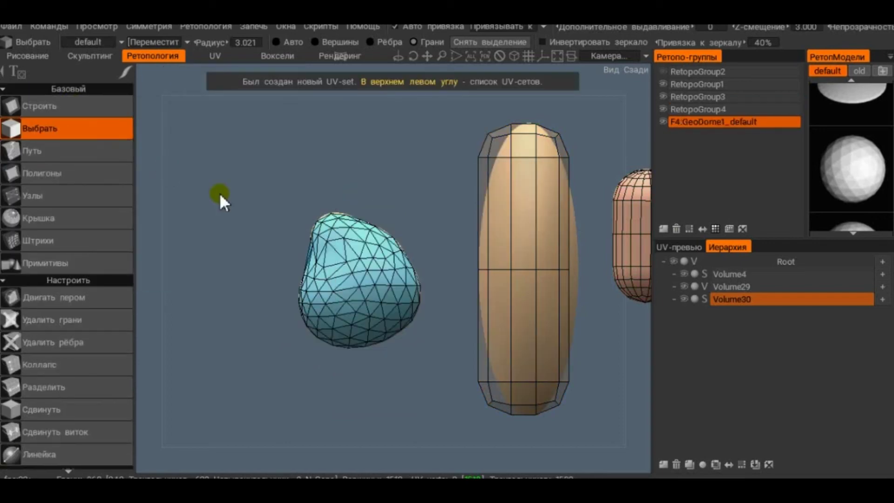
# Step: Select the entire cyan GeoSphere retopo mesh on the blob and apply Сгладить to relax its triangles
pyautogui.moveTo(220, 196)
pyautogui.mouseDown()
pyautogui.moveTo(495, 218)
pyautogui.moveTo(85, 221)
pyautogui.moveTo(387, 200)
pyautogui.moveTo(175, 178)
pyautogui.moveTo(505, 228)
pyautogui.moveTo(184, 219)
pyautogui.moveTo(320, 188)
pyautogui.moveTo(379, 336)
pyautogui.moveTo(525, 421)
pyautogui.mouseUp()
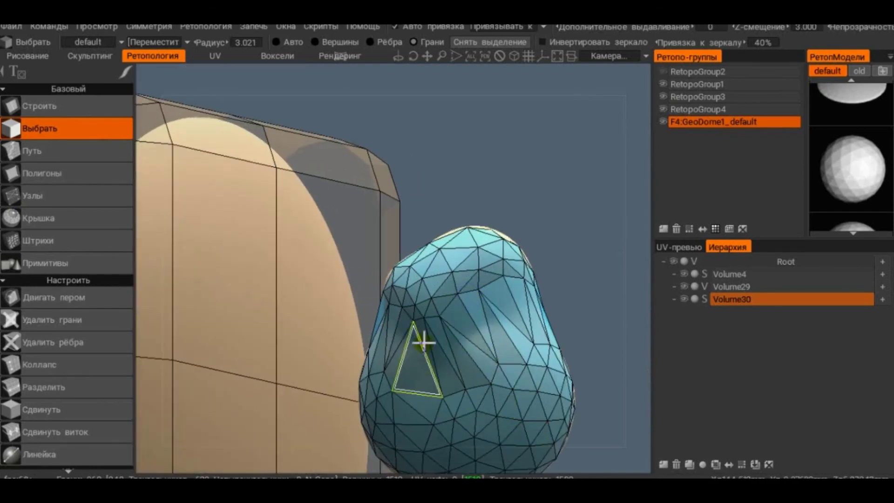
pyautogui.moveTo(423, 342)
pyautogui.mouseDown()
pyautogui.moveTo(447, 285)
pyautogui.moveTo(250, 295)
pyautogui.mouseUp()
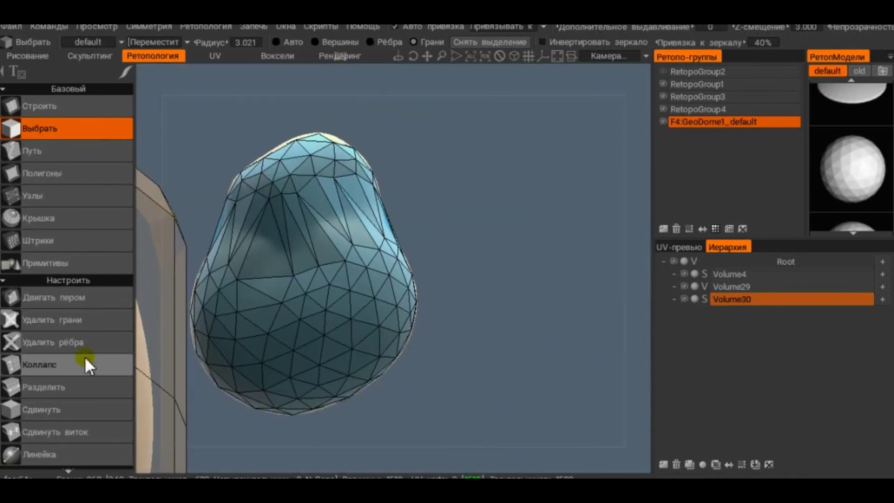
pyautogui.scroll(-3, 82, 357)
pyautogui.scroll(-4, 78, 358)
pyautogui.scroll(-2, 76, 358)
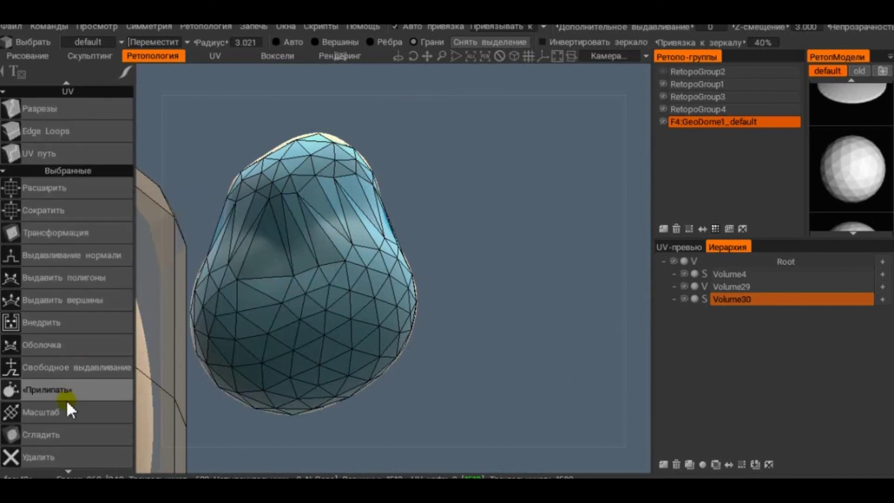
pyautogui.click(730, 228)
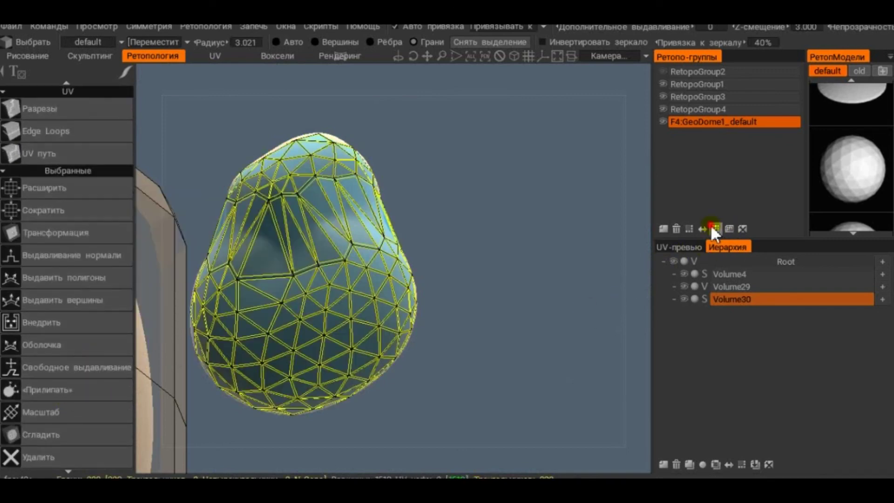
pyautogui.click(63, 428)
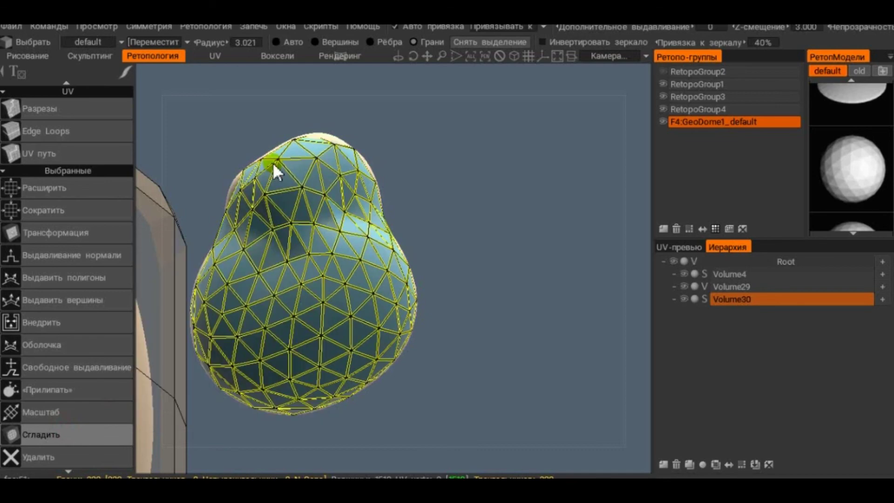
# Step: Subdivide the blob's GeoSphere retopo mesh into denser cells and inspect it from several angles
pyautogui.click(227, 160)
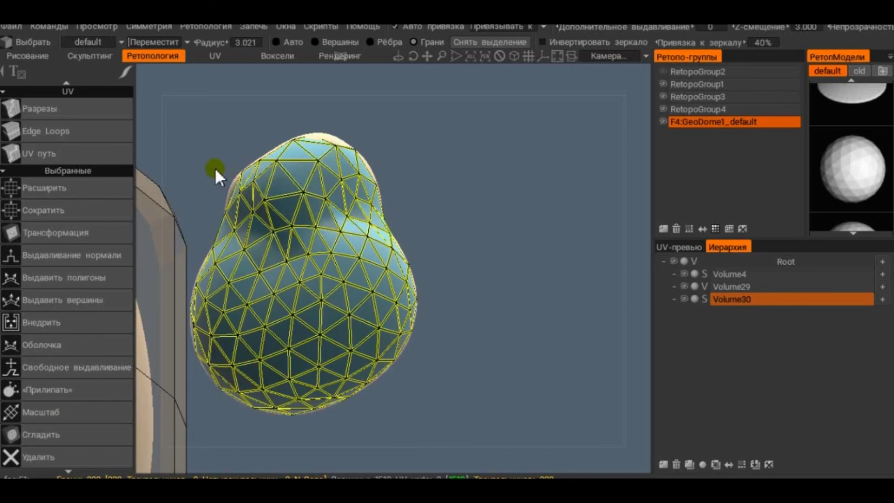
pyautogui.moveTo(216, 170)
pyautogui.mouseDown()
pyautogui.moveTo(376, 242)
pyautogui.moveTo(429, 246)
pyautogui.moveTo(359, 216)
pyautogui.moveTo(457, 243)
pyautogui.moveTo(276, 288)
pyautogui.moveTo(340, 244)
pyautogui.moveTo(495, 289)
pyautogui.moveTo(377, 301)
pyautogui.moveTo(459, 295)
pyautogui.moveTo(379, 336)
pyautogui.mouseUp()
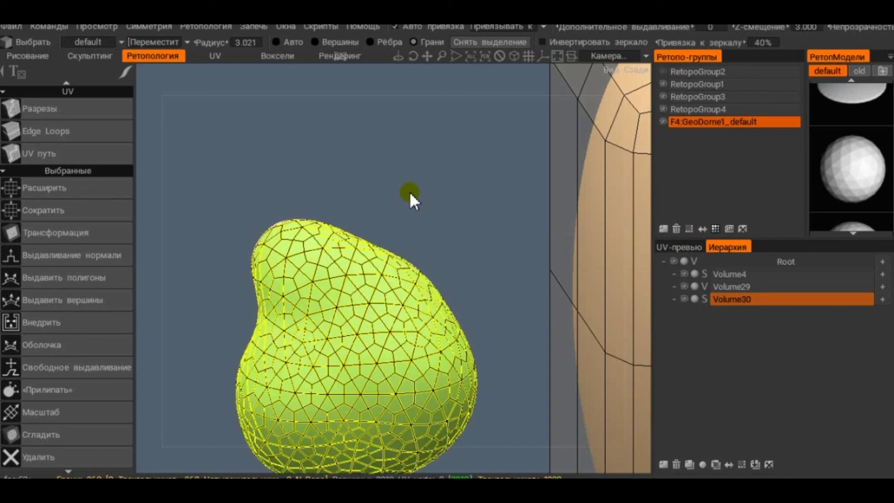
pyautogui.moveTo(410, 191); pyautogui.dragTo(363, 181)
pyautogui.moveTo(331, 265)
pyautogui.mouseDown()
pyautogui.moveTo(397, 150)
pyautogui.moveTo(428, 271)
pyautogui.mouseUp()
# Step: Select the whole dense retopo mesh, smooth it with Сгладить, and inspect the relaxed result
pyautogui.click(302, 287)
pyautogui.scroll(-3, 65, 289)
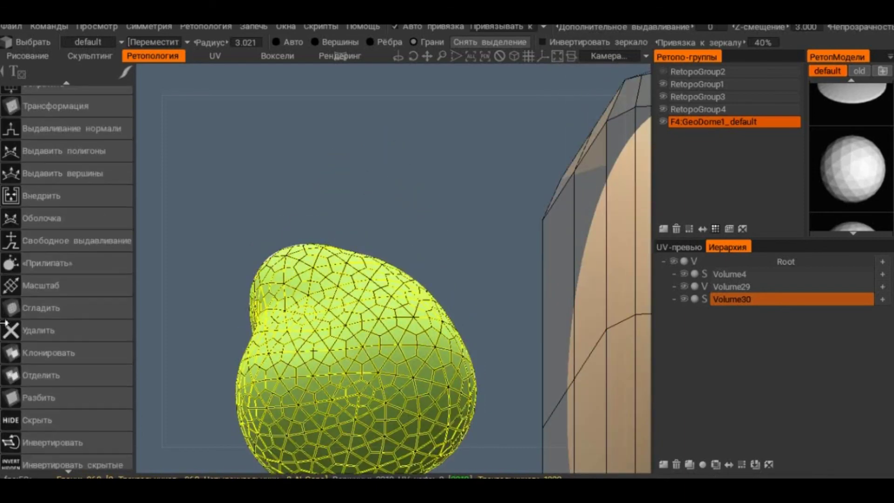
pyautogui.click(46, 304)
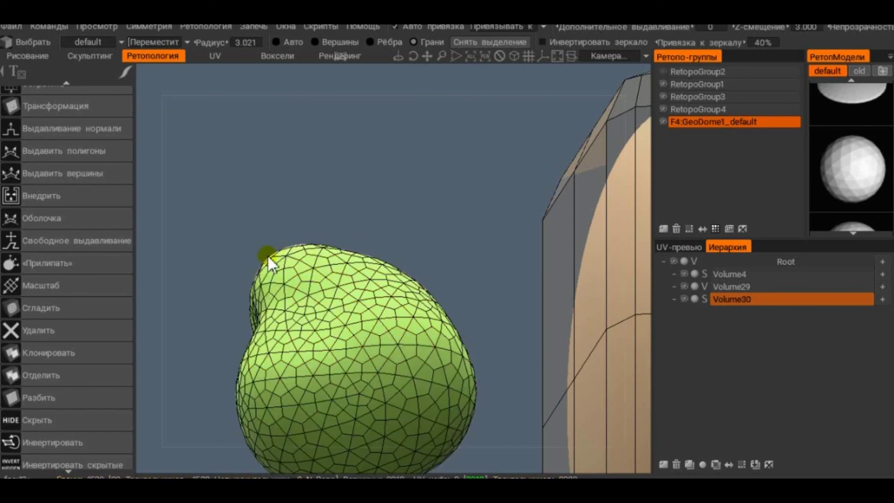
pyautogui.moveTo(259, 255)
pyautogui.mouseDown()
pyautogui.moveTo(489, 267)
pyautogui.moveTo(588, 283)
pyautogui.moveTo(598, 238)
pyautogui.moveTo(345, 194)
pyautogui.moveTo(403, 194)
pyautogui.moveTo(377, 201)
pyautogui.mouseUp()
pyautogui.moveTo(340, 253)
pyautogui.mouseDown()
pyautogui.moveTo(325, 200)
pyautogui.moveTo(515, 207)
pyautogui.moveTo(531, 319)
pyautogui.moveTo(412, 350)
pyautogui.moveTo(409, 328)
pyautogui.mouseUp()
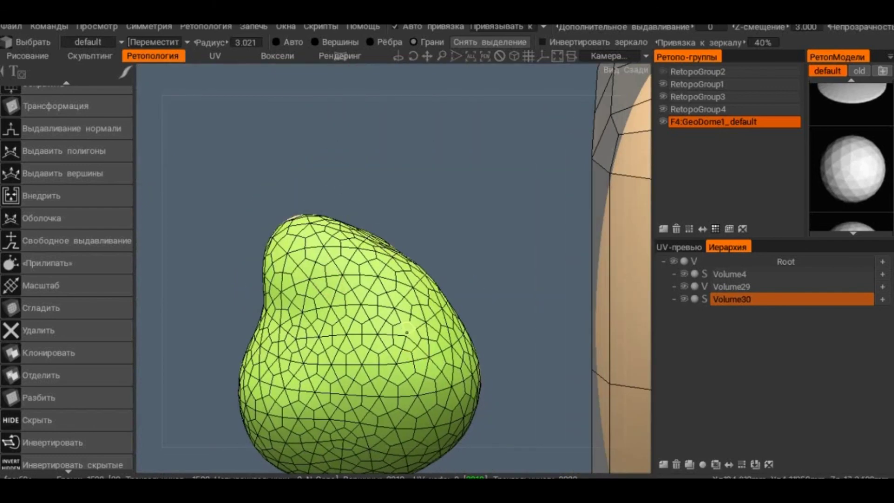